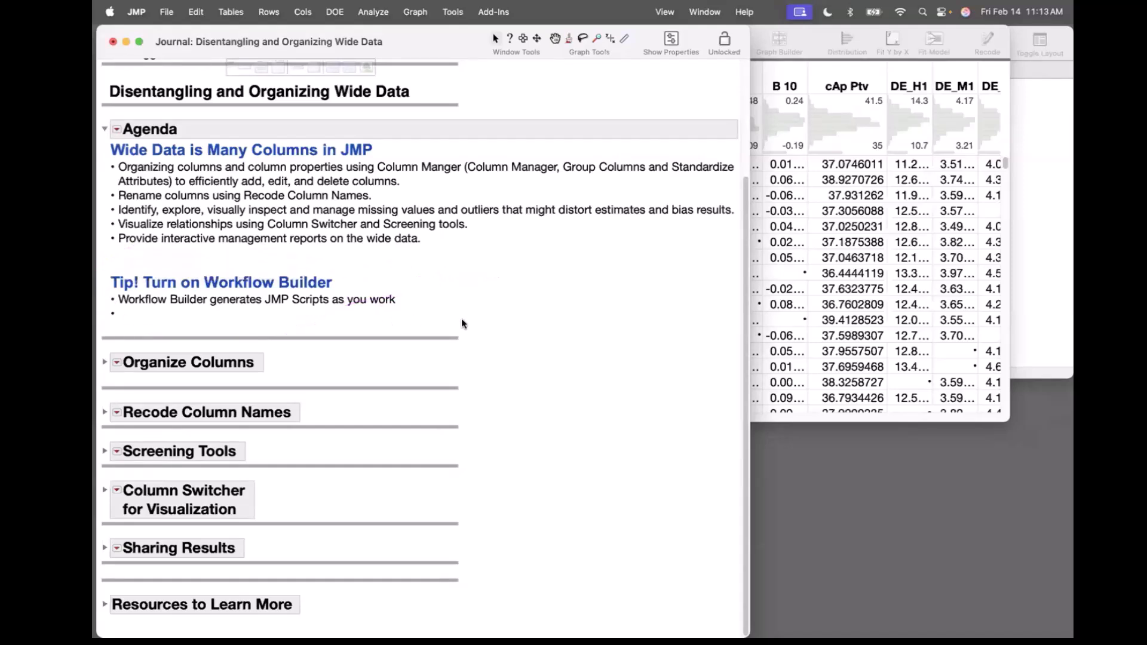
Open a new workflow to view the Workflow Builder, and close its window
{"action": "left_click", "coordinate": [166, 12]}
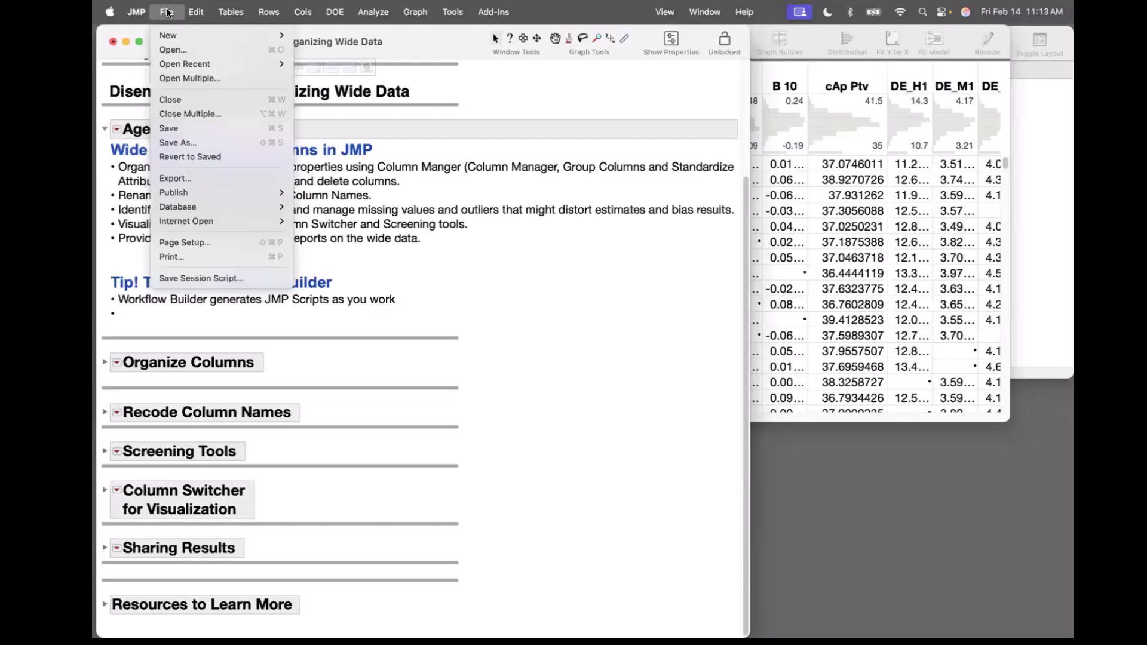
{"action": "mouse_move", "coordinate": [167, 39]}
{"action": "left_click", "coordinate": [344, 162]}
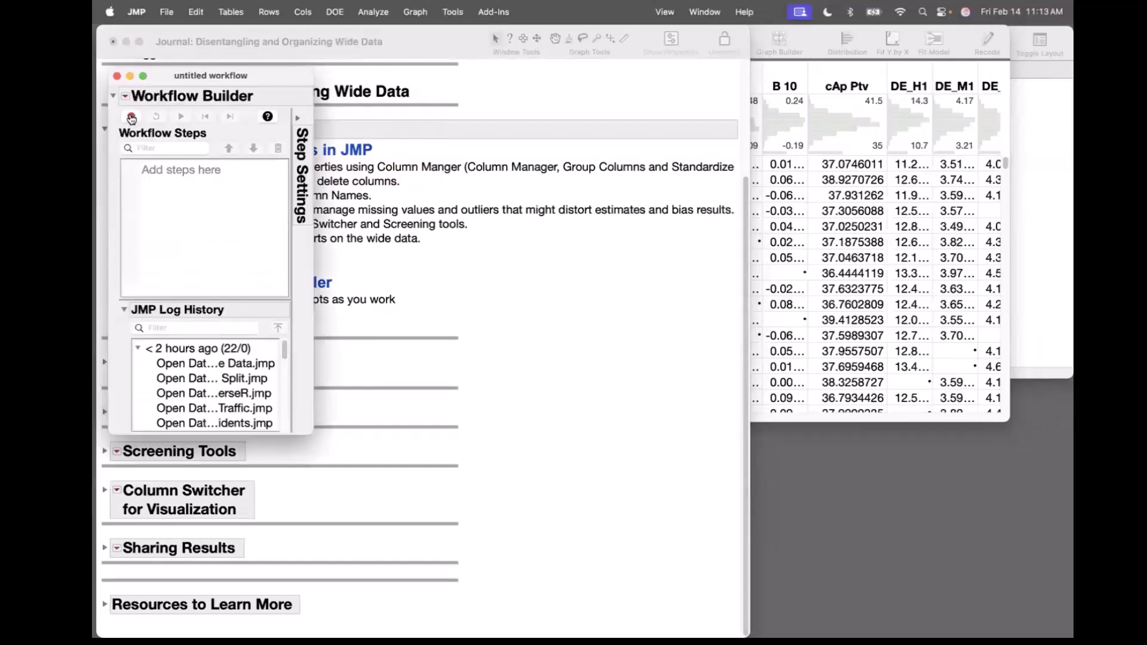
{"action": "mouse_move", "coordinate": [113, 126]}
{"action": "left_mouse_down"}
{"action": "mouse_move", "coordinate": [149, 119]}
{"action": "mouse_move", "coordinate": [114, 136]}
{"action": "left_mouse_up"}
{"action": "left_click", "coordinate": [117, 77]}
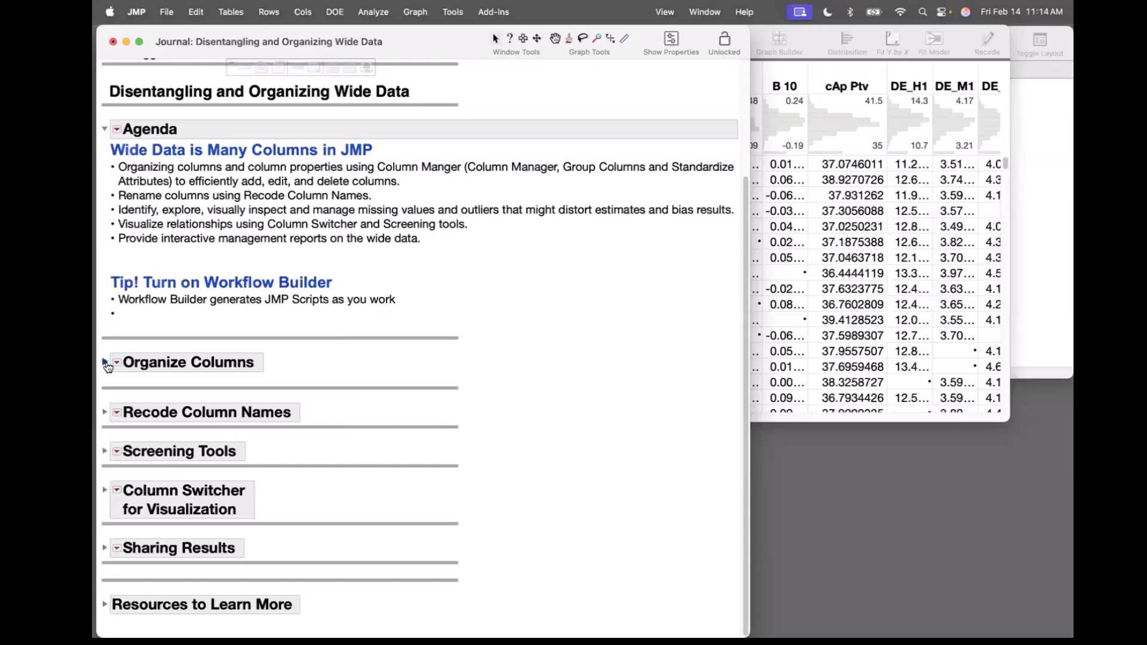
Expand the journal's Organize Columns section and open the Columns Manager for the Wide Data table
{"action": "left_click", "coordinate": [106, 363]}
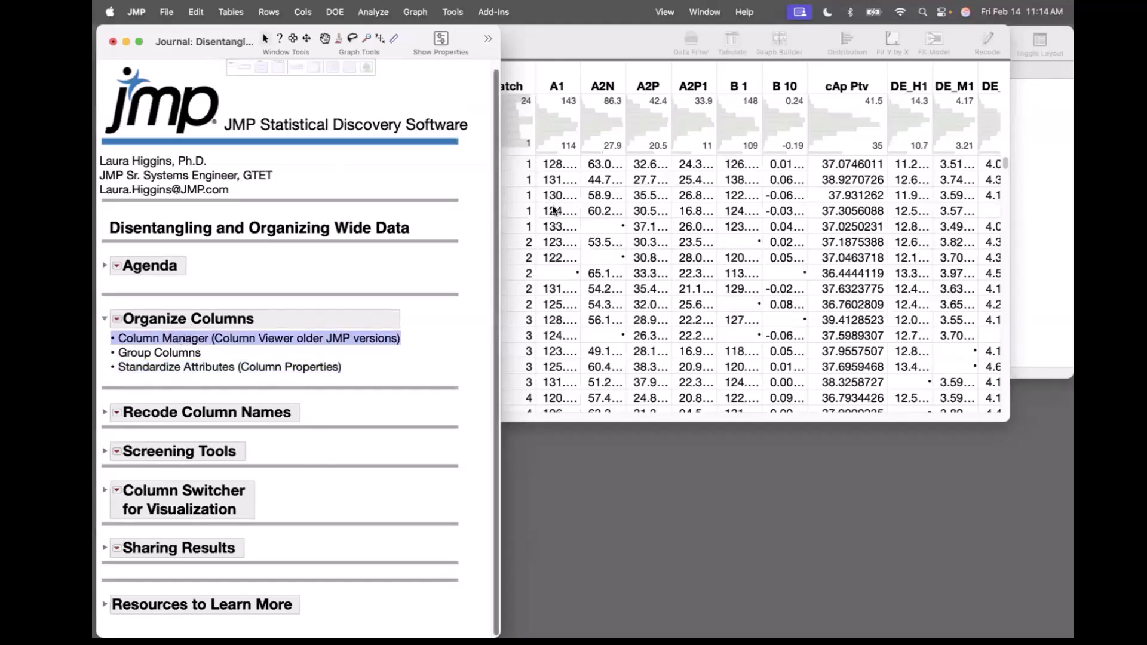
{"action": "left_click", "coordinate": [569, 420]}
{"action": "left_click_drag", "start_coordinate": [394, 287], "coordinate": [393, 174]}
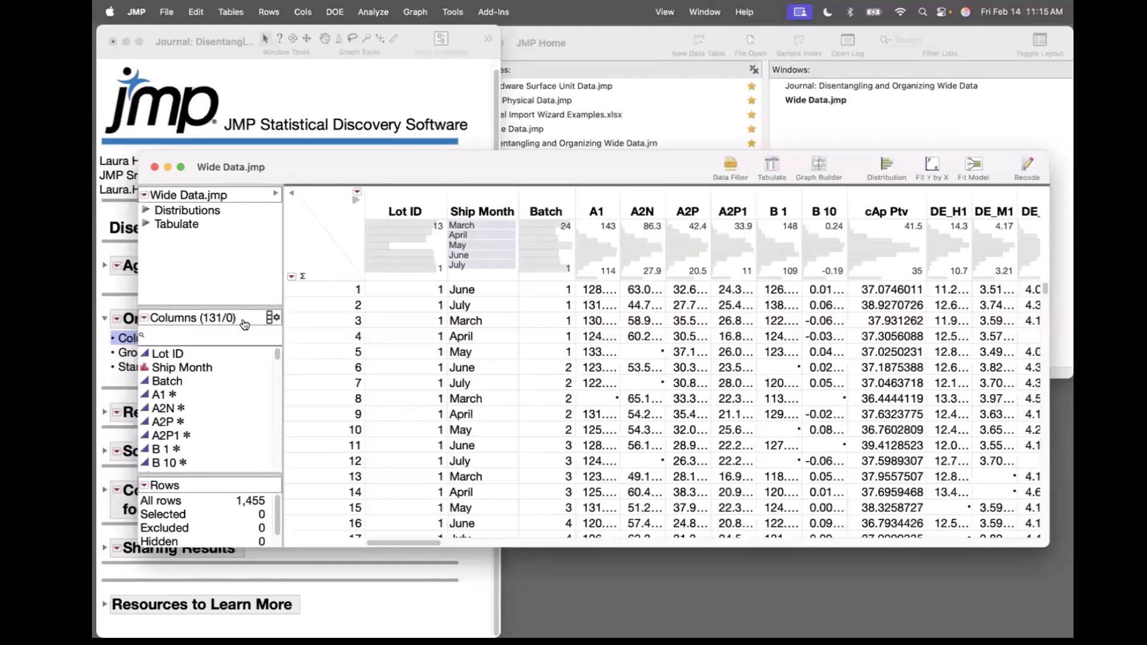
{"action": "mouse_move", "coordinate": [245, 318]}
{"action": "left_mouse_down"}
{"action": "mouse_move", "coordinate": [266, 301]}
{"action": "mouse_move", "coordinate": [251, 338]}
{"action": "mouse_move", "coordinate": [278, 302]}
{"action": "mouse_move", "coordinate": [285, 330]}
{"action": "mouse_move", "coordinate": [251, 306]}
{"action": "mouse_move", "coordinate": [294, 302]}
{"action": "mouse_move", "coordinate": [289, 334]}
{"action": "mouse_move", "coordinate": [267, 333]}
{"action": "left_mouse_up"}
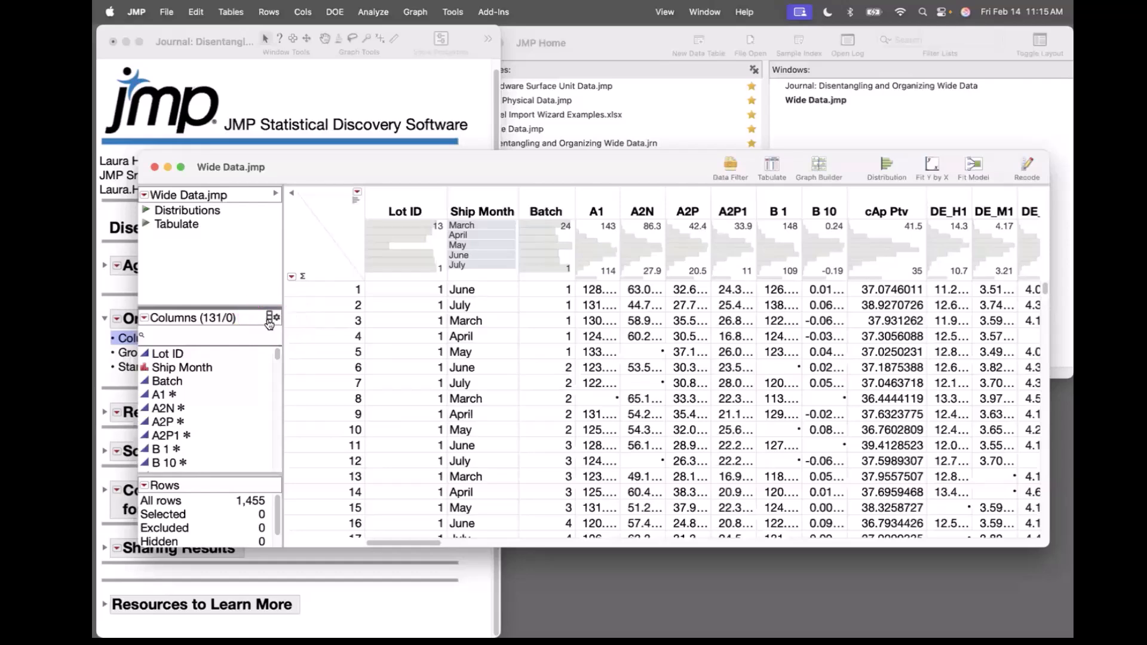
{"action": "left_click", "coordinate": [269, 318]}
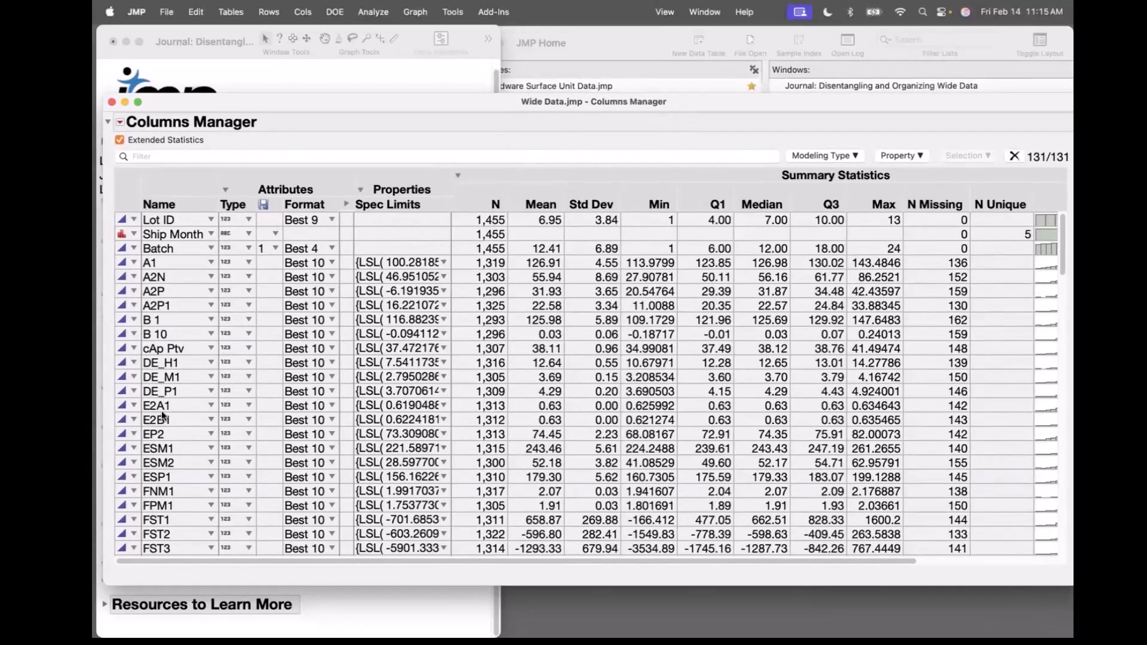
Look over the columns listed in the Columns Manager and turn off its extended statistics
{"action": "scroll", "coordinate": [176, 349], "scroll_direction": "down", "scroll_amount": 8}
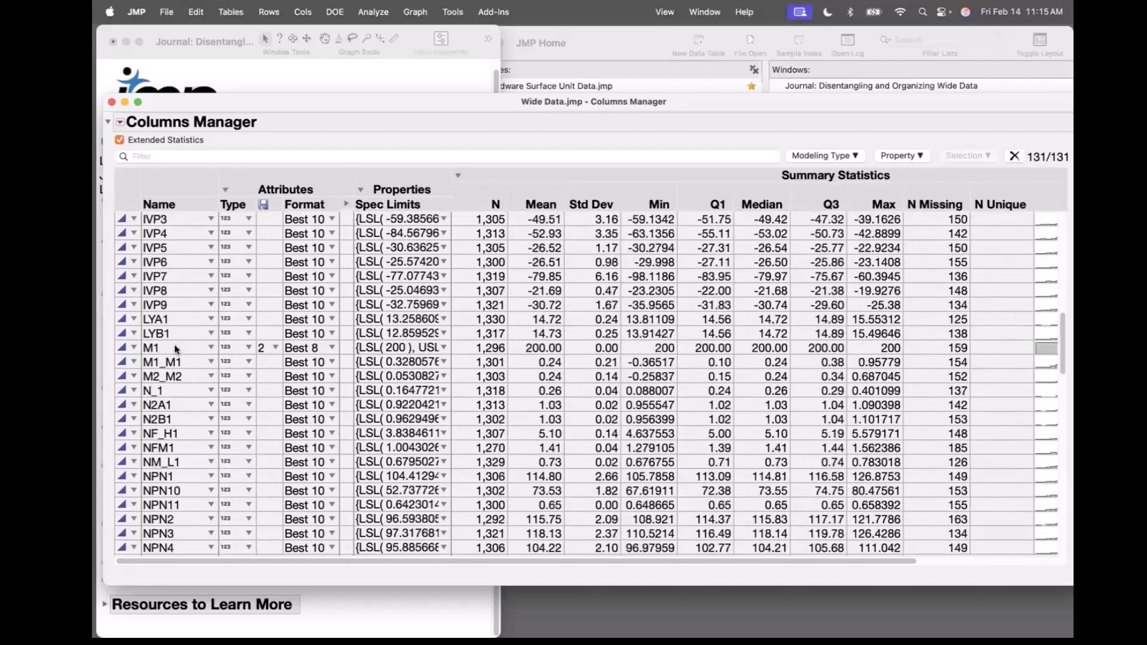
{"action": "scroll", "coordinate": [177, 350], "scroll_direction": "up", "scroll_amount": 10}
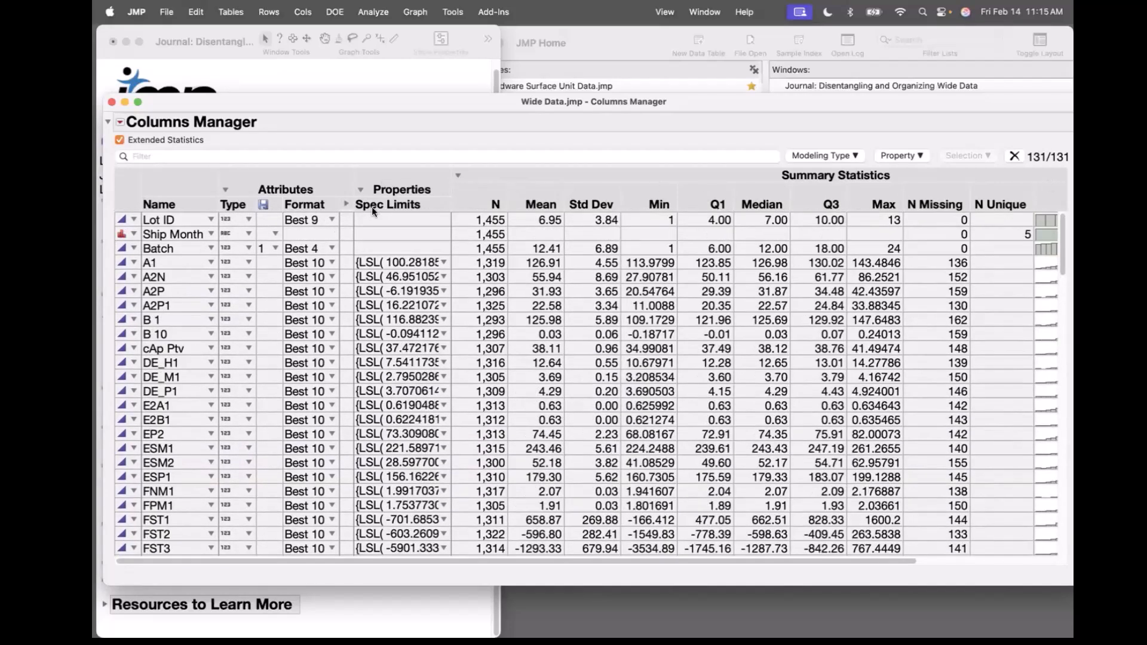
{"action": "left_click", "coordinate": [120, 140]}
{"action": "left_click", "coordinate": [131, 141]}
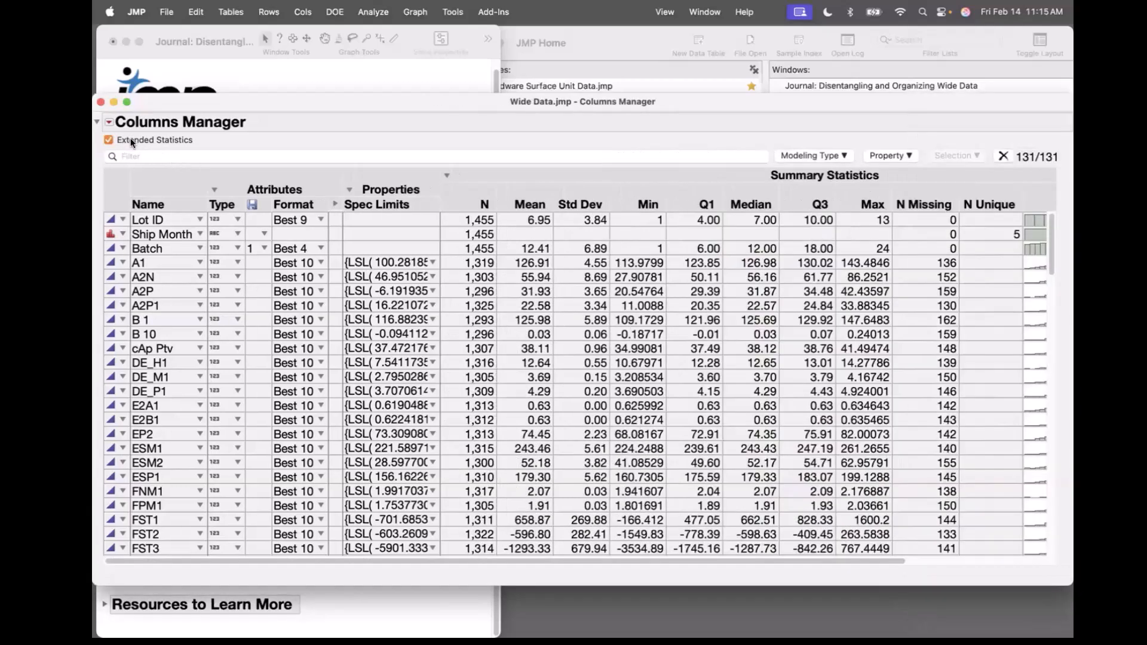
{"action": "left_click", "coordinate": [130, 139]}
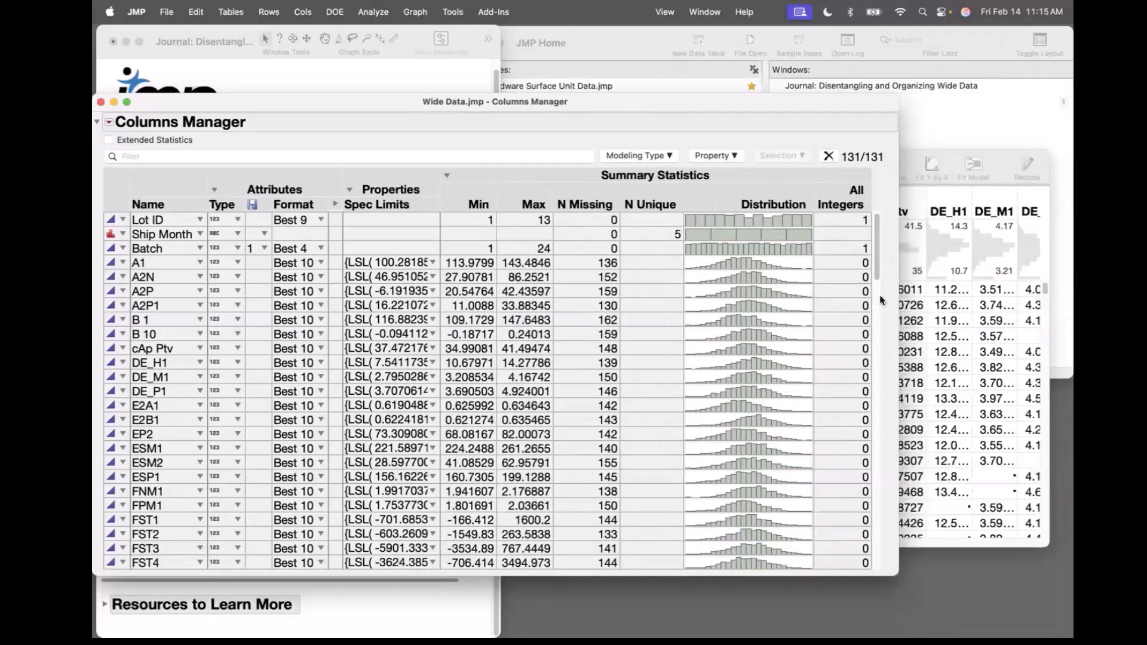
{"action": "scroll", "coordinate": [766, 465], "scroll_direction": "down", "scroll_amount": 3}
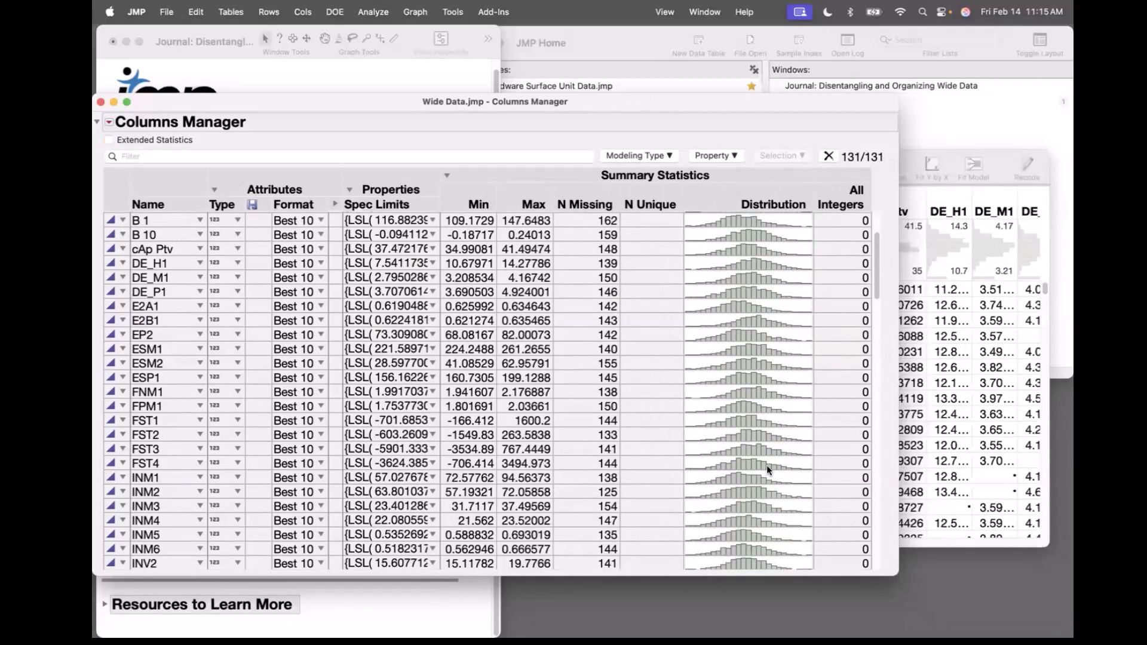
{"action": "left_click_drag", "start_coordinate": [876, 269], "coordinate": [930, 123]}
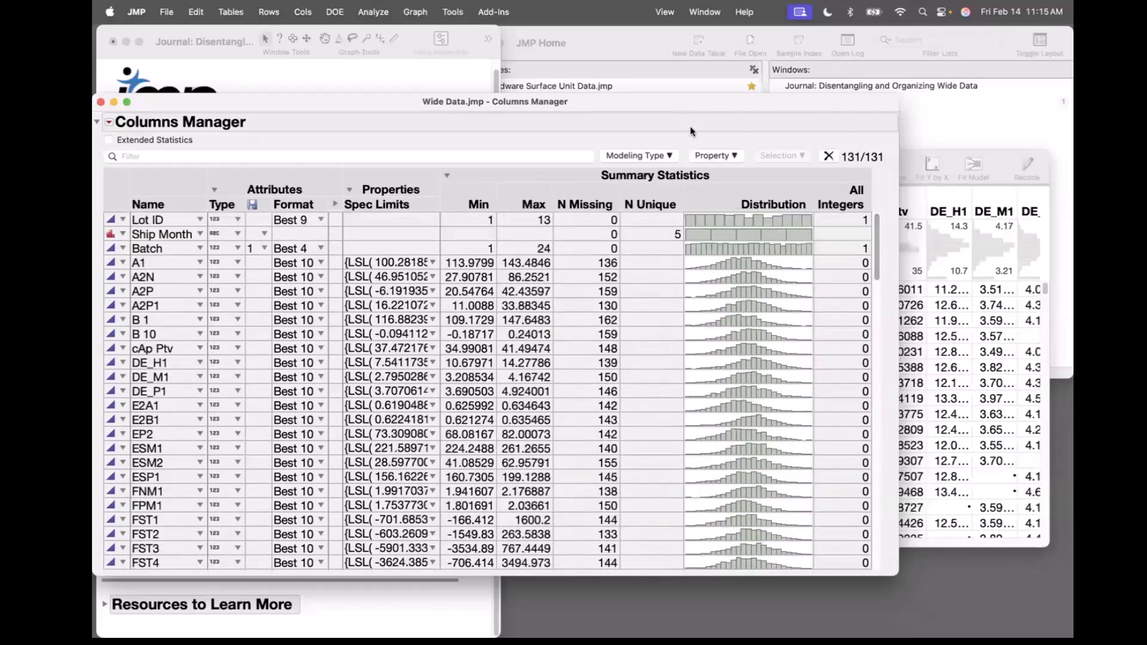
Check the column and row counts in the Wide Data table and return to the Columns Manager
{"action": "left_click_drag", "start_coordinate": [662, 102], "coordinate": [871, 128]}
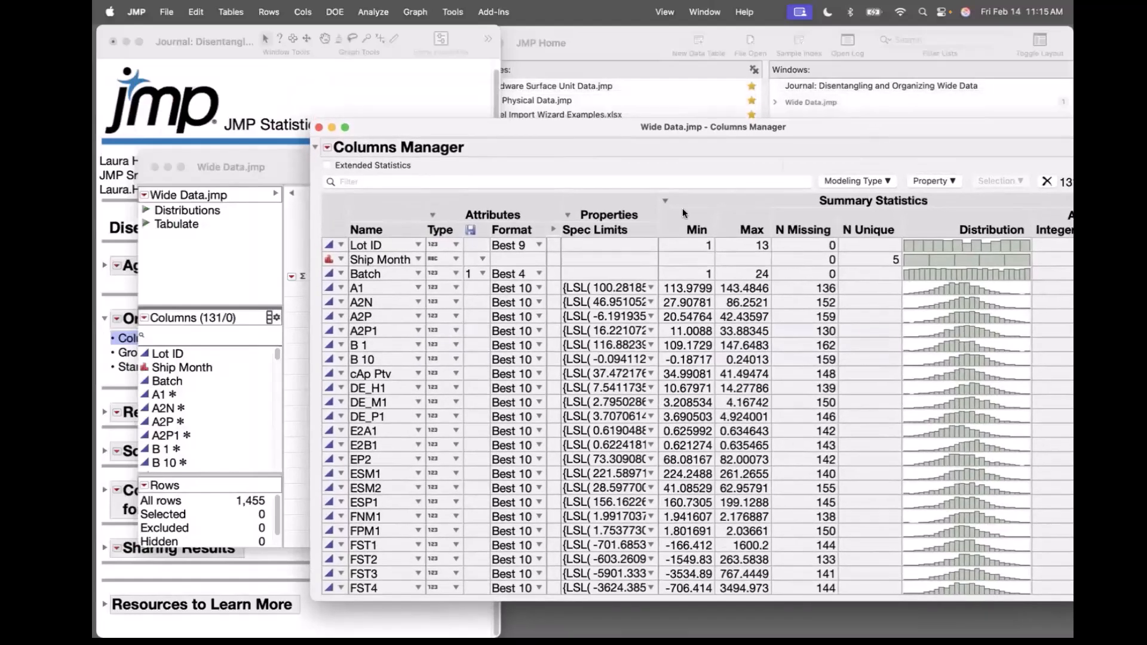
{"action": "left_click", "coordinate": [250, 317]}
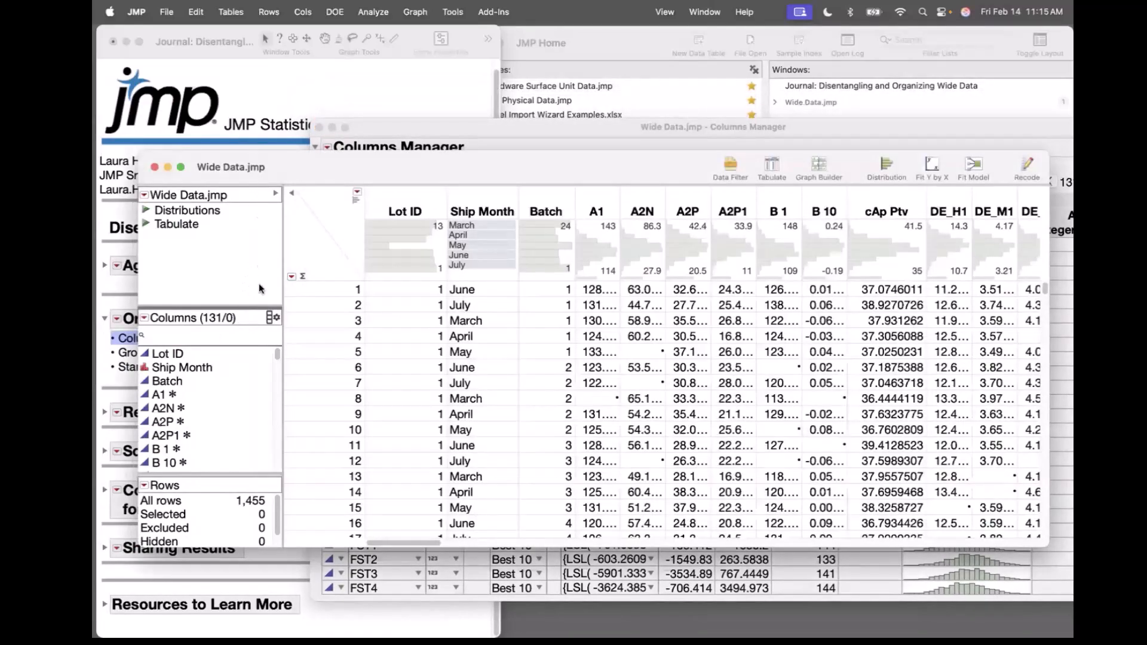
{"action": "mouse_move", "coordinate": [254, 322]}
{"action": "left_mouse_down"}
{"action": "mouse_move", "coordinate": [227, 342]}
{"action": "mouse_move", "coordinate": [166, 322]}
{"action": "mouse_move", "coordinate": [246, 275]}
{"action": "mouse_move", "coordinate": [260, 357]}
{"action": "mouse_move", "coordinate": [209, 463]}
{"action": "mouse_move", "coordinate": [236, 509]}
{"action": "mouse_move", "coordinate": [276, 513]}
{"action": "mouse_move", "coordinate": [267, 472]}
{"action": "mouse_move", "coordinate": [206, 475]}
{"action": "left_mouse_up"}
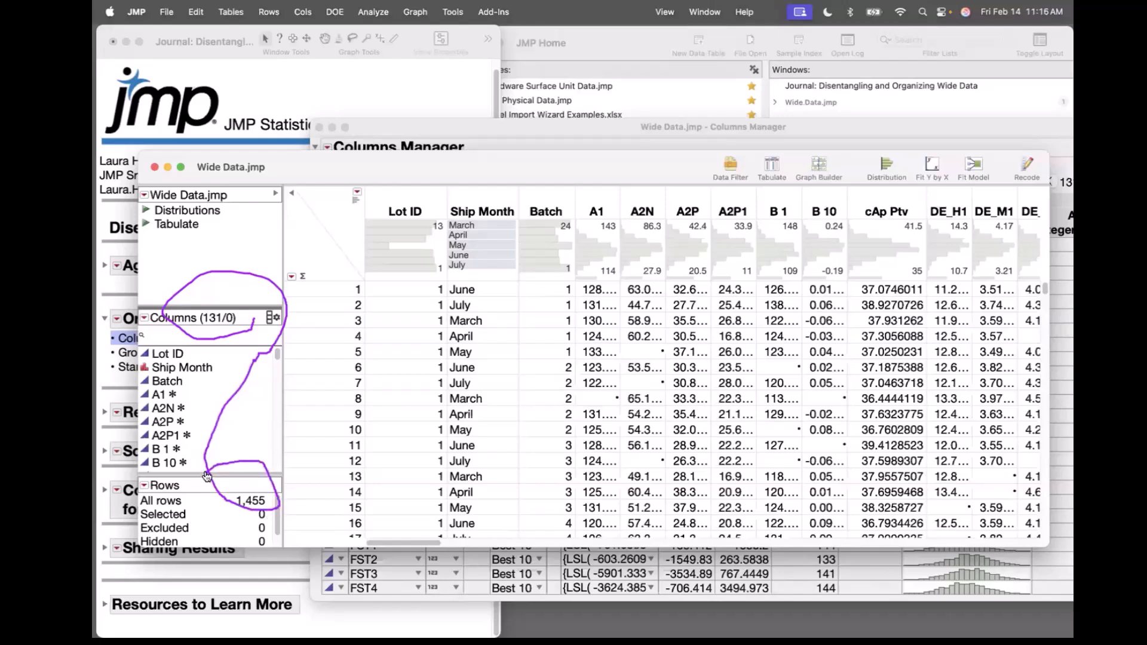
{"action": "double_click", "coordinate": [433, 128]}
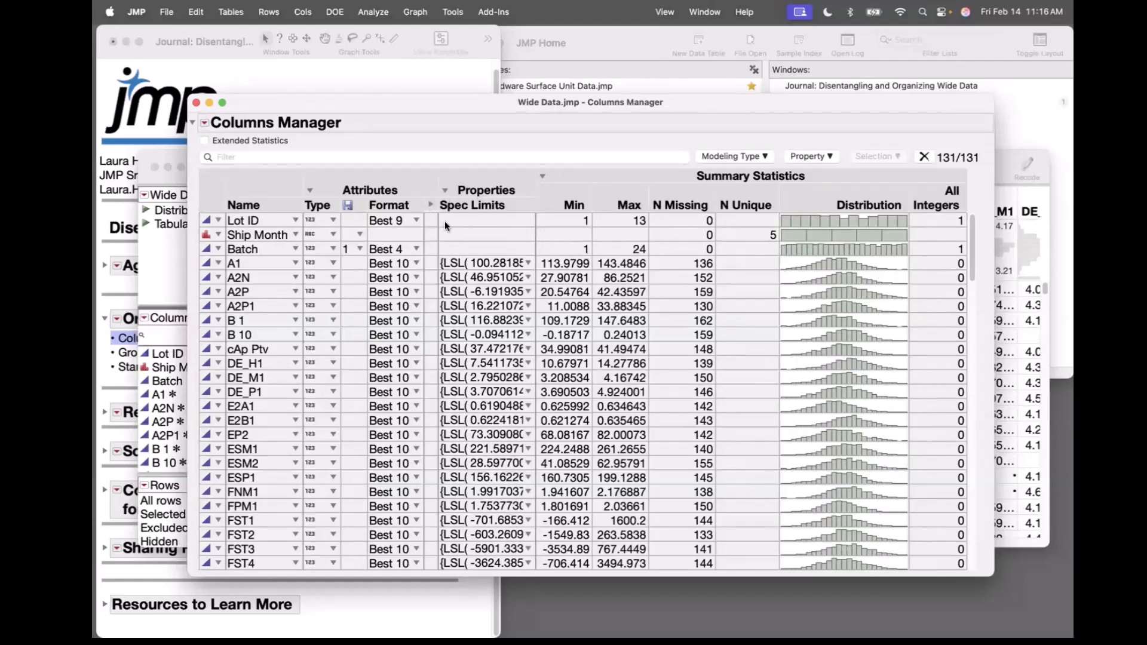
Place the Columns Manager below the data table's headers and select the columns from Batch through cAp Ptv
{"action": "left_click_drag", "start_coordinate": [336, 100], "coordinate": [321, 307]}
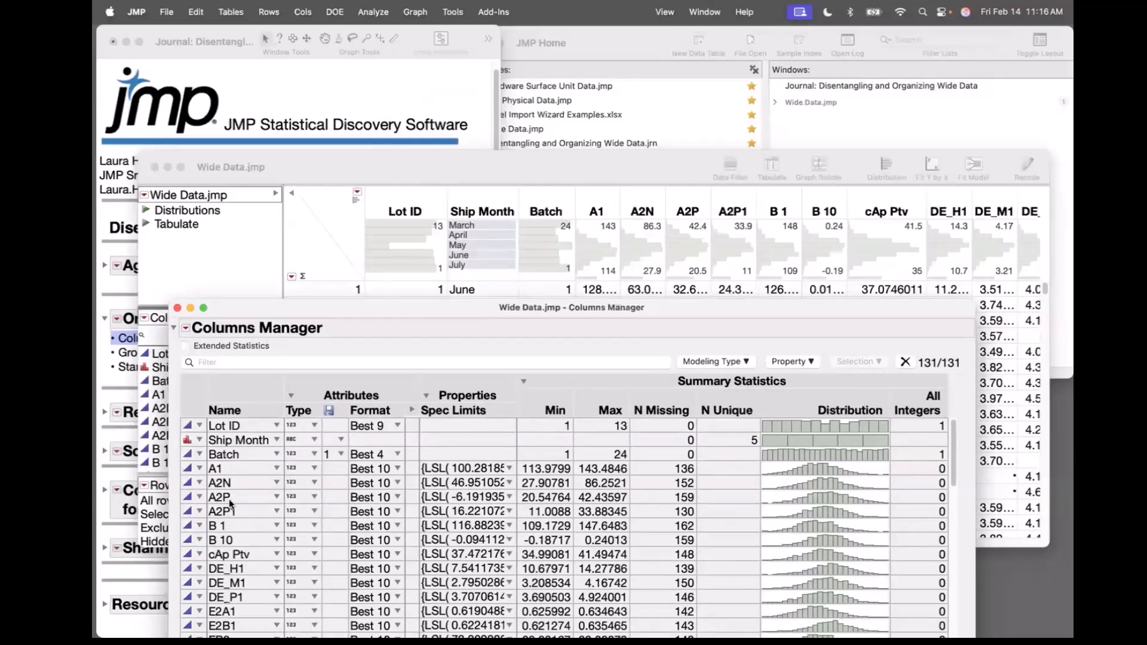
{"action": "left_click_drag", "start_coordinate": [226, 474], "coordinate": [226, 479]}
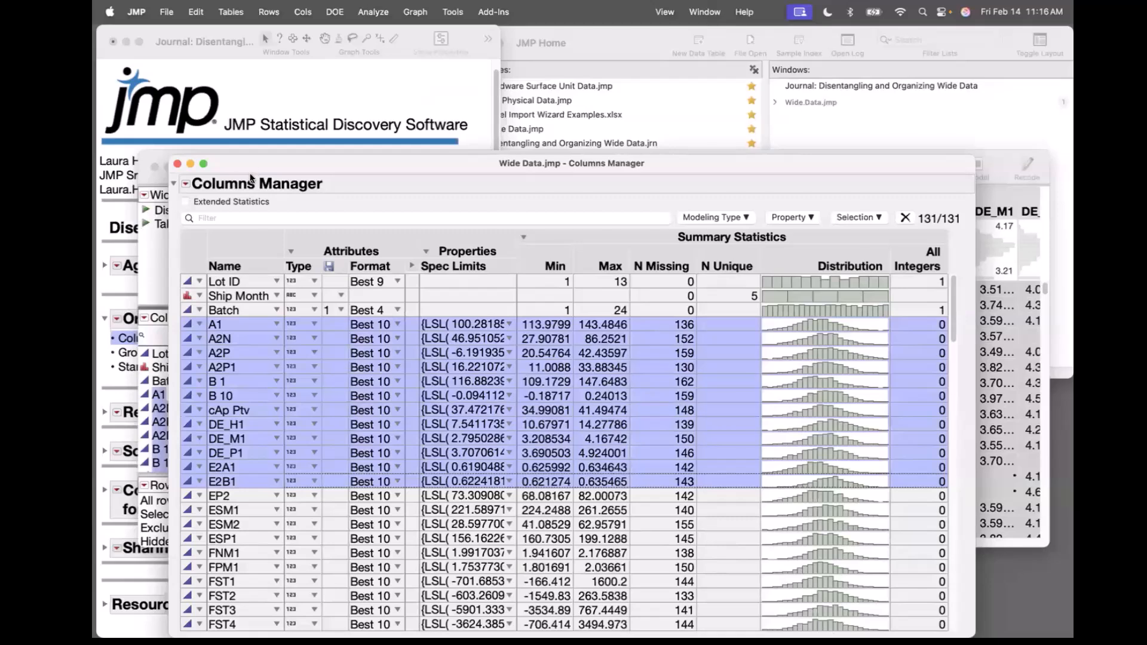
{"action": "left_click_drag", "start_coordinate": [255, 173], "coordinate": [357, 352]}
{"action": "left_click_drag", "start_coordinate": [349, 482], "coordinate": [353, 566]}
{"action": "left_click_drag", "start_coordinate": [332, 460], "coordinate": [350, 608]}
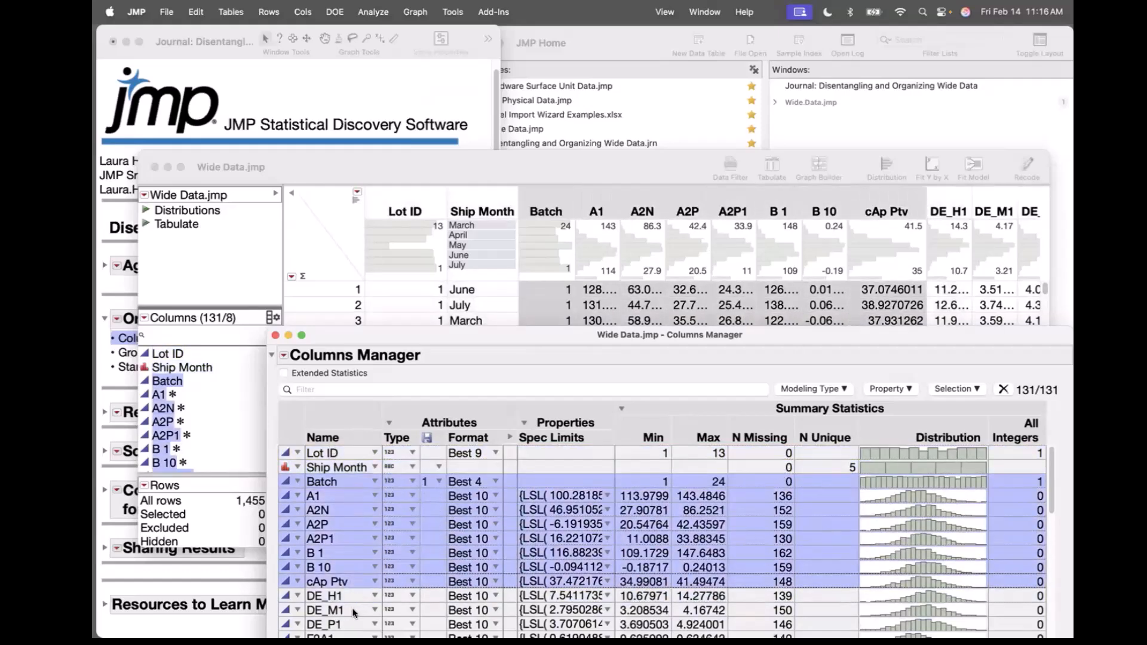
Sort the Columns Manager by N Missing in descending order and select PNP6, VPM2, VPM4, VPM6 and VPM9
{"action": "left_click", "coordinate": [760, 452]}
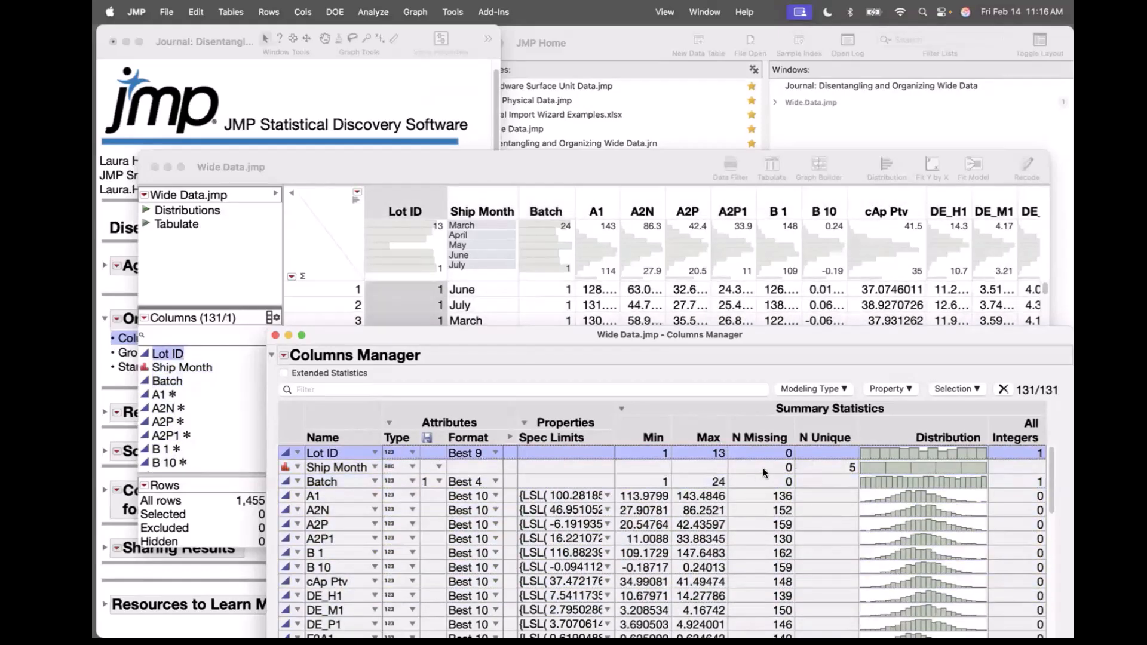
{"action": "left_click", "coordinate": [764, 433]}
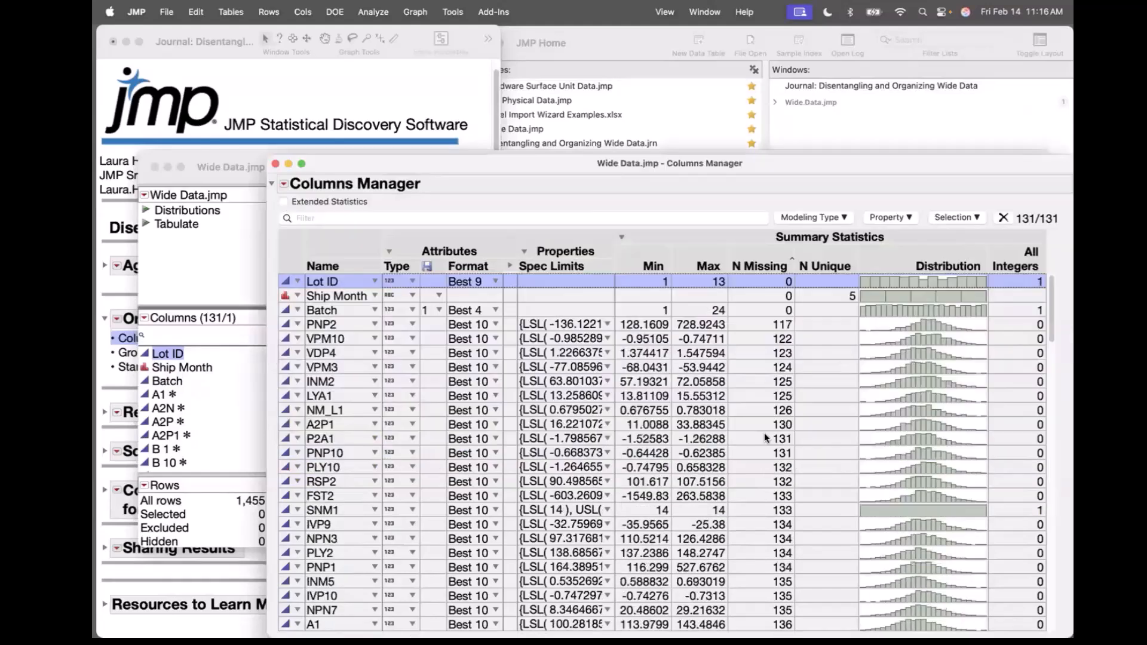
{"action": "left_click", "coordinate": [787, 265]}
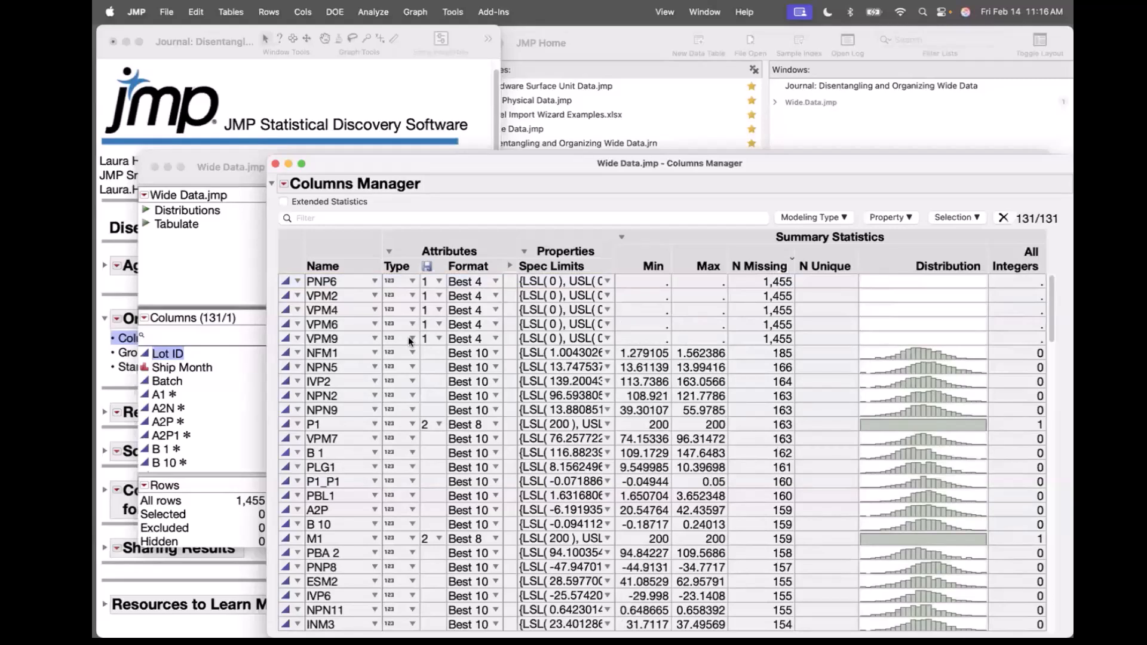
{"action": "left_click_drag", "start_coordinate": [339, 286], "coordinate": [340, 339]}
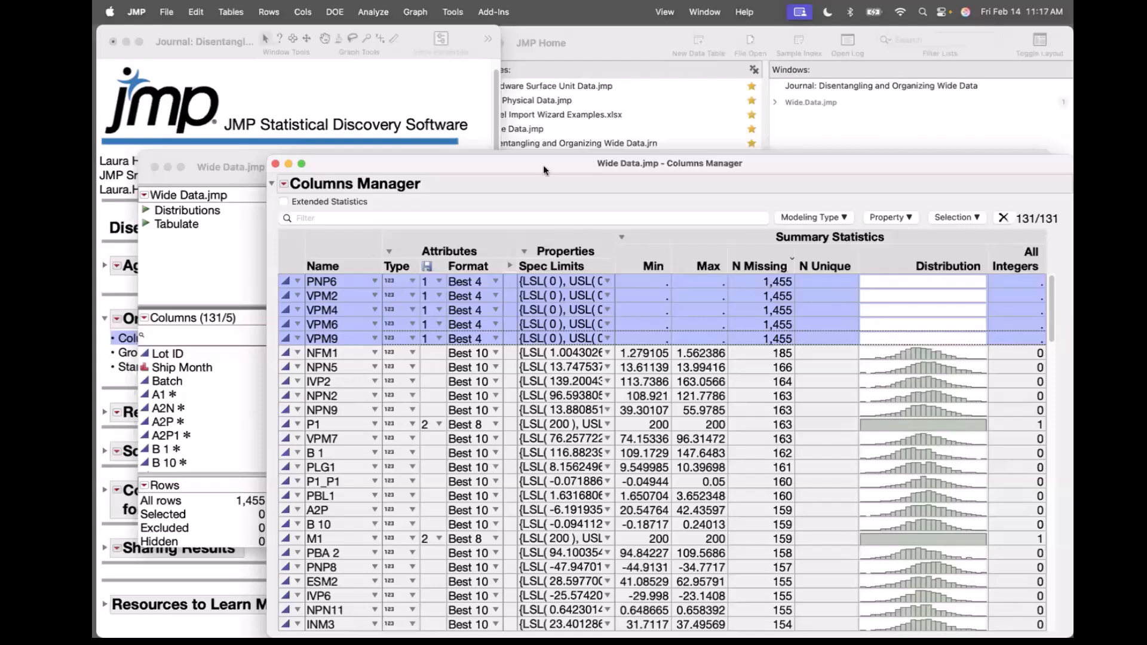
Find the selected VPM columns in the data table's column list and return to the Columns Manager
{"action": "left_click_drag", "start_coordinate": [540, 163], "coordinate": [605, 161]}
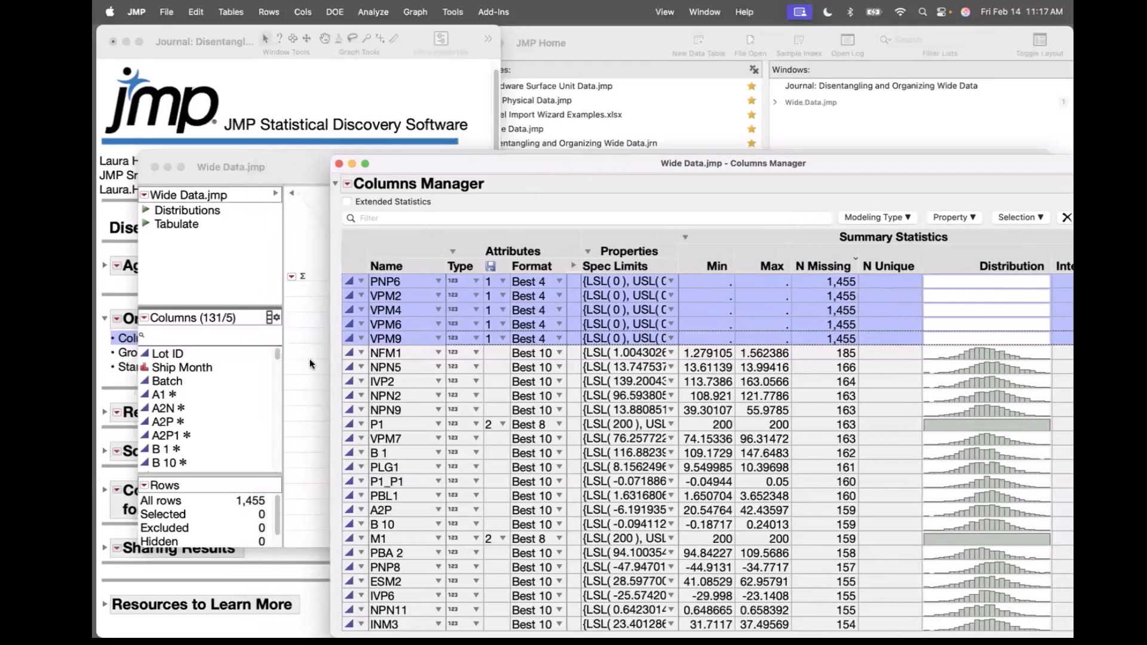
{"action": "left_click_drag", "start_coordinate": [278, 355], "coordinate": [266, 473]}
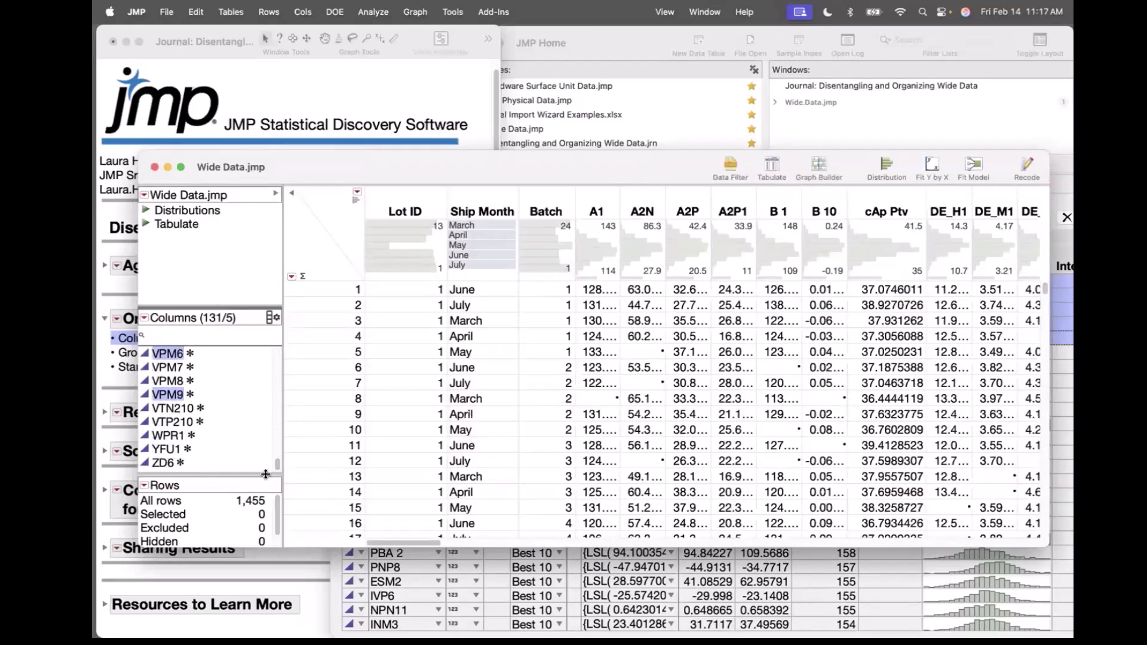
{"action": "left_click_drag", "start_coordinate": [417, 174], "coordinate": [413, 254]}
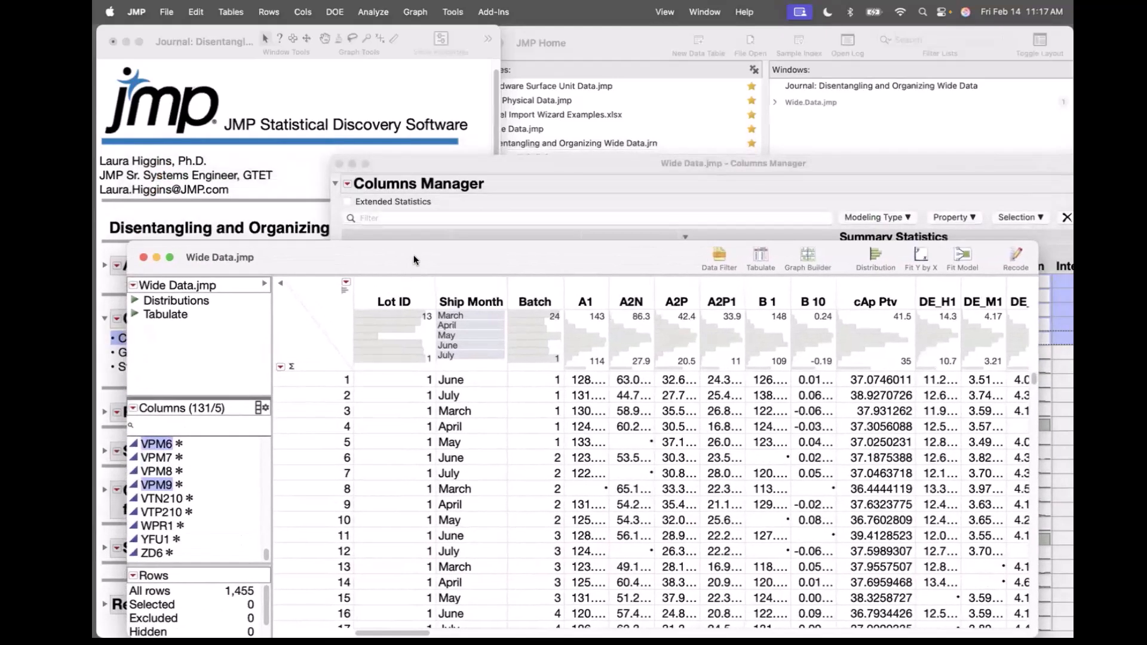
{"action": "left_click", "coordinate": [467, 164]}
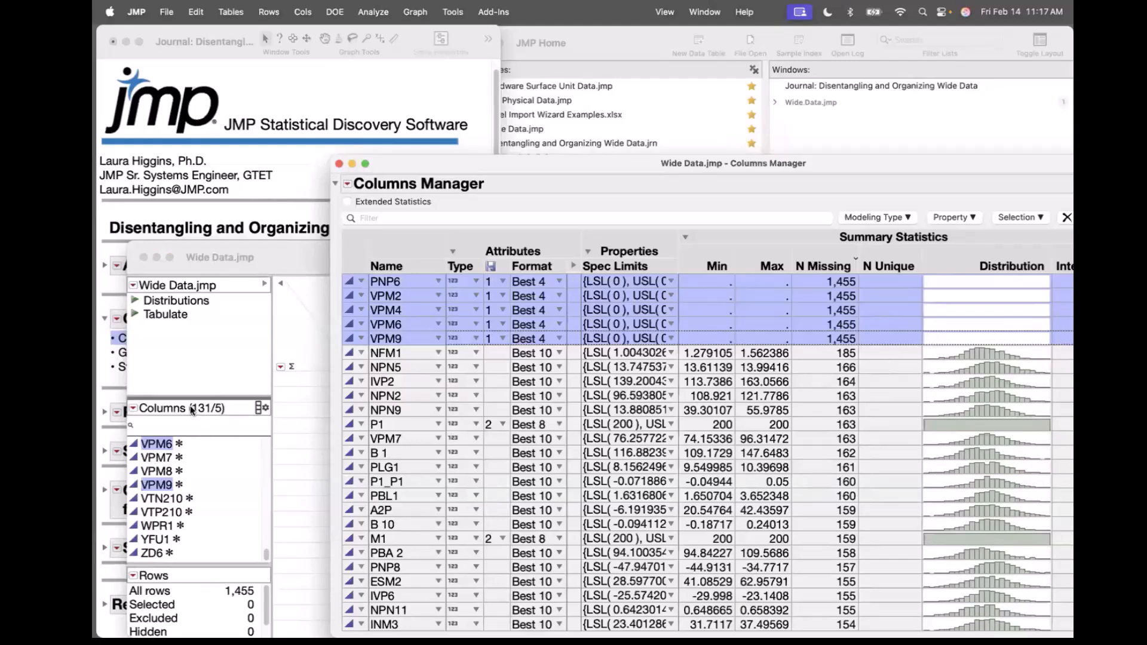
Examine the column commands offered for the selected columns and for VPM8 in the data table
{"action": "left_click", "coordinate": [132, 408]}
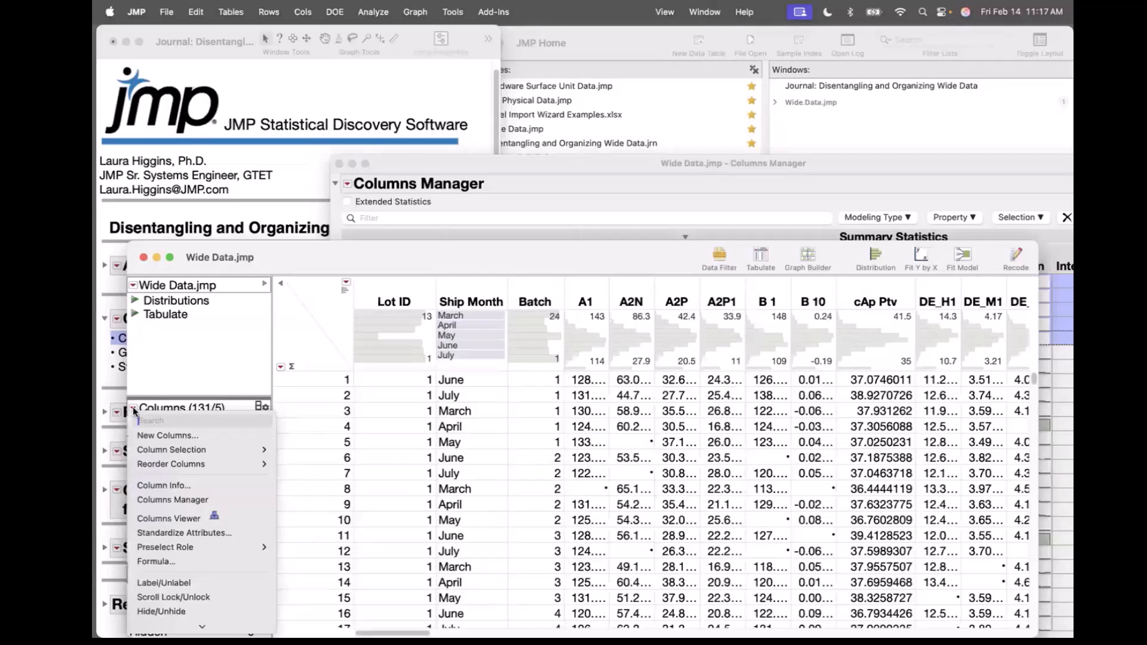
{"action": "left_click", "coordinate": [303, 13]}
{"action": "left_click", "coordinate": [301, 15]}
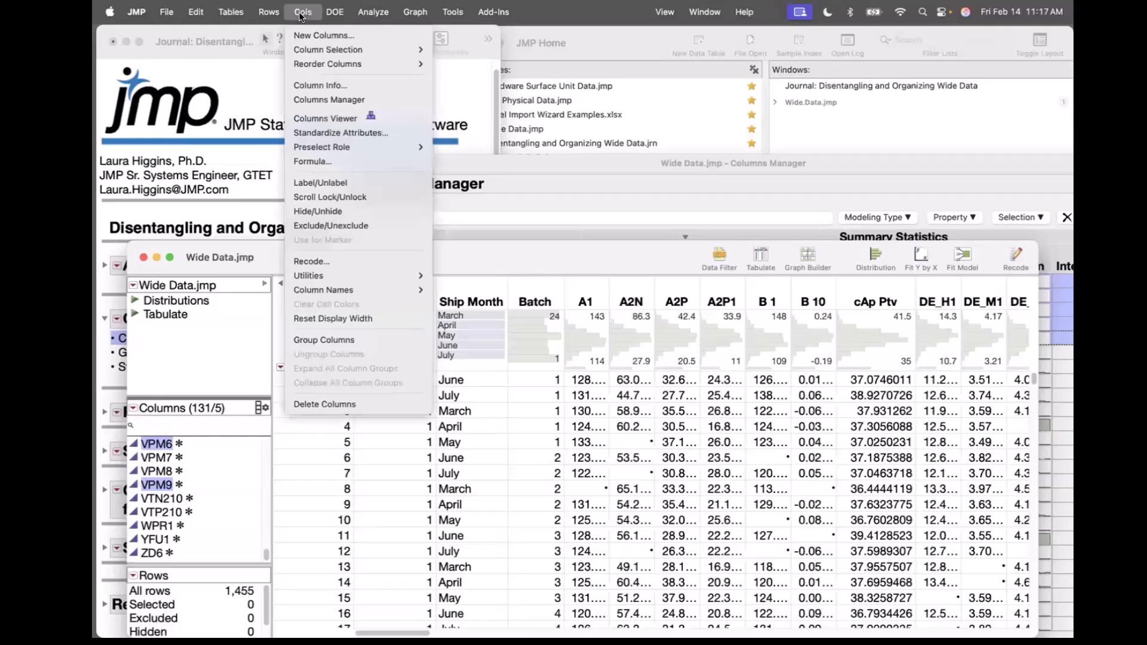
{"action": "left_click", "coordinate": [301, 14]}
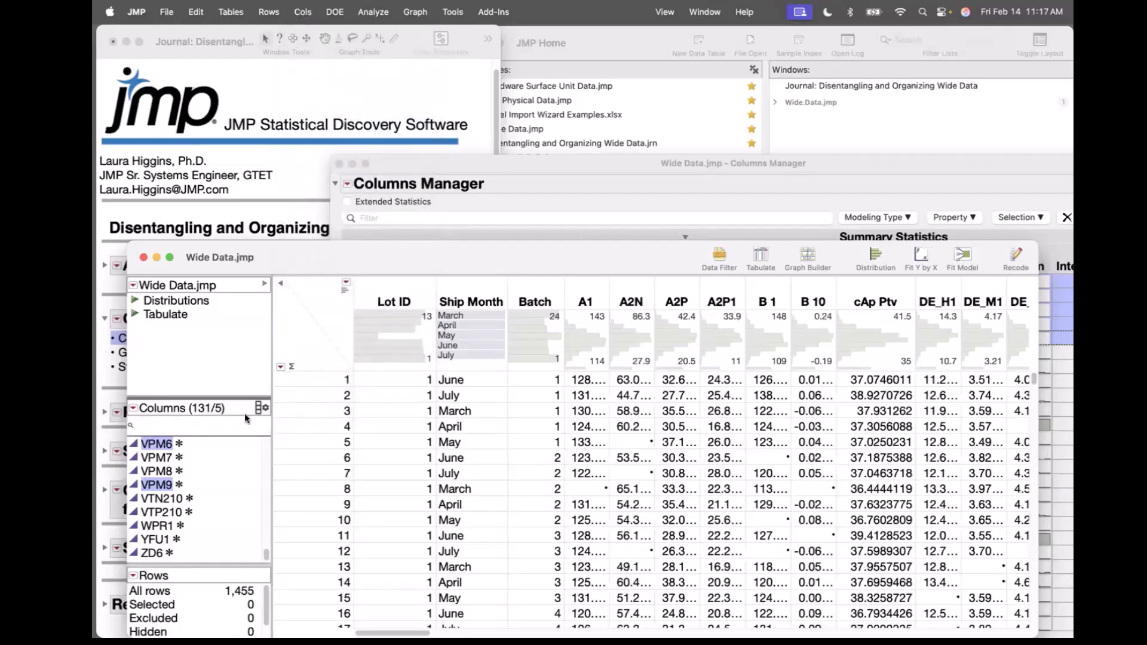
{"action": "right_click", "coordinate": [213, 471]}
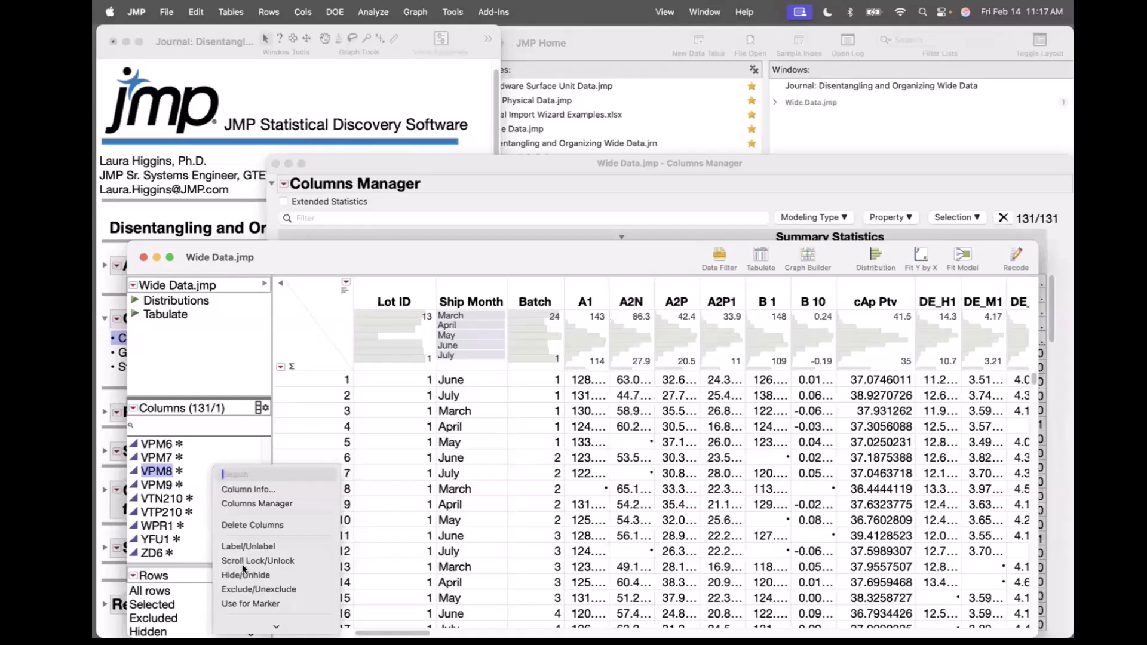
{"action": "mouse_move", "coordinate": [276, 624]}
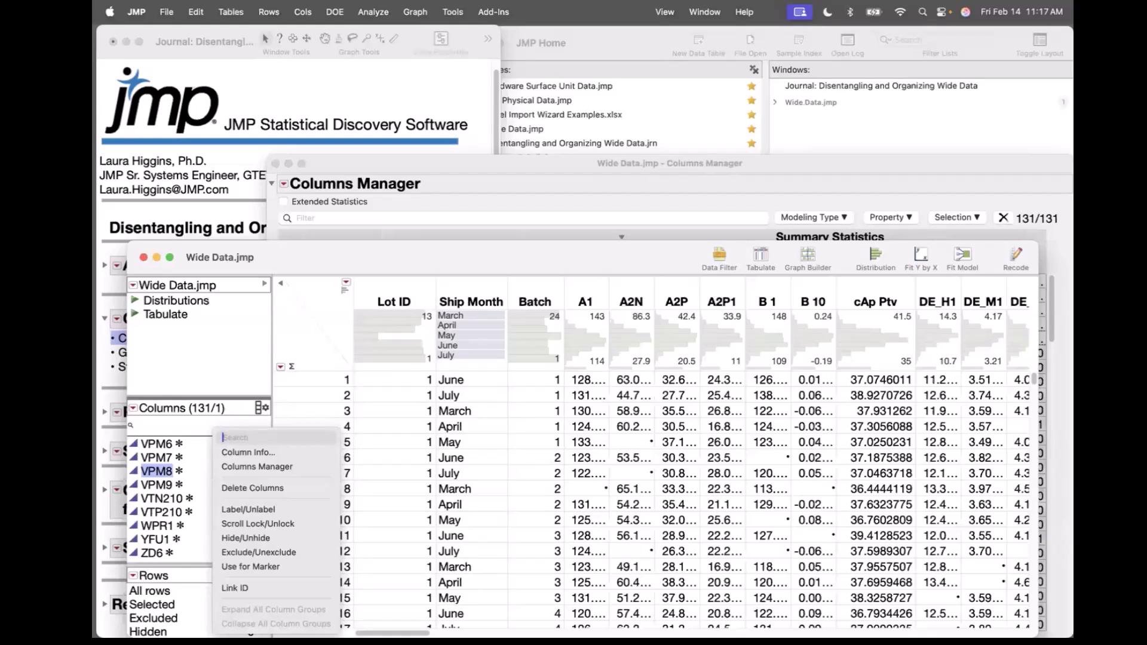
{"action": "key", "text": "Escape"}
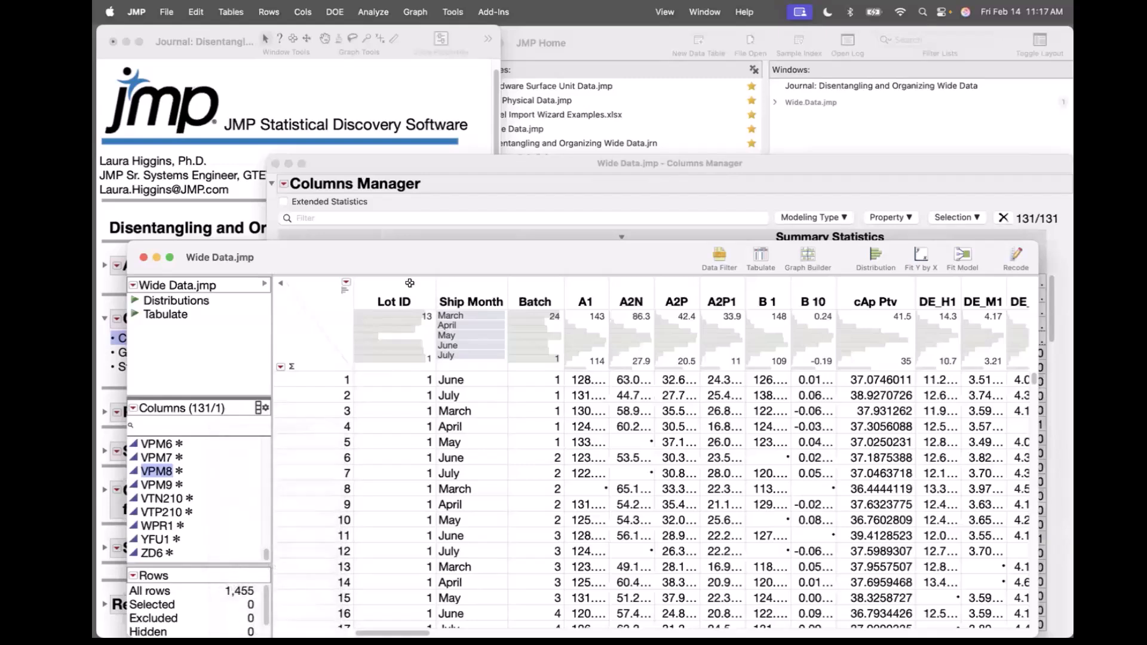
Select PNP6, VPM2, VPM4, VPM6 and VPM9 in the Columns Manager and group them in the Wide Data table
{"action": "left_click", "coordinate": [426, 162]}
{"action": "left_click", "coordinate": [343, 325]}
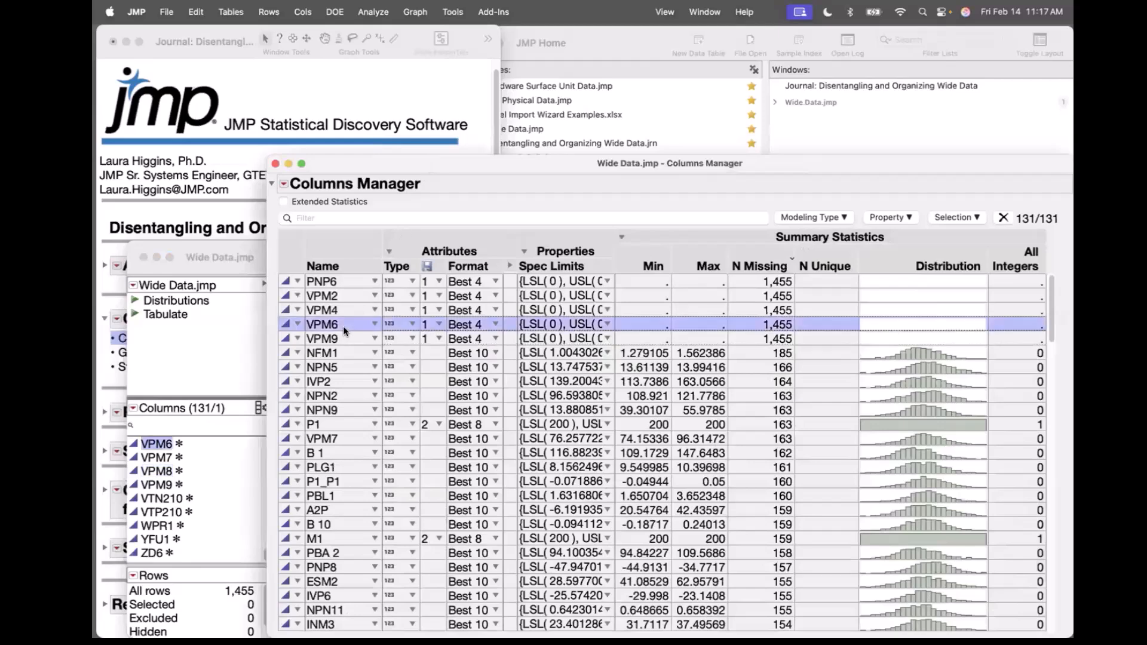
{"action": "left_click", "coordinate": [337, 310], "text": "shift"}
{"action": "left_click", "coordinate": [334, 279], "text": "shift"}
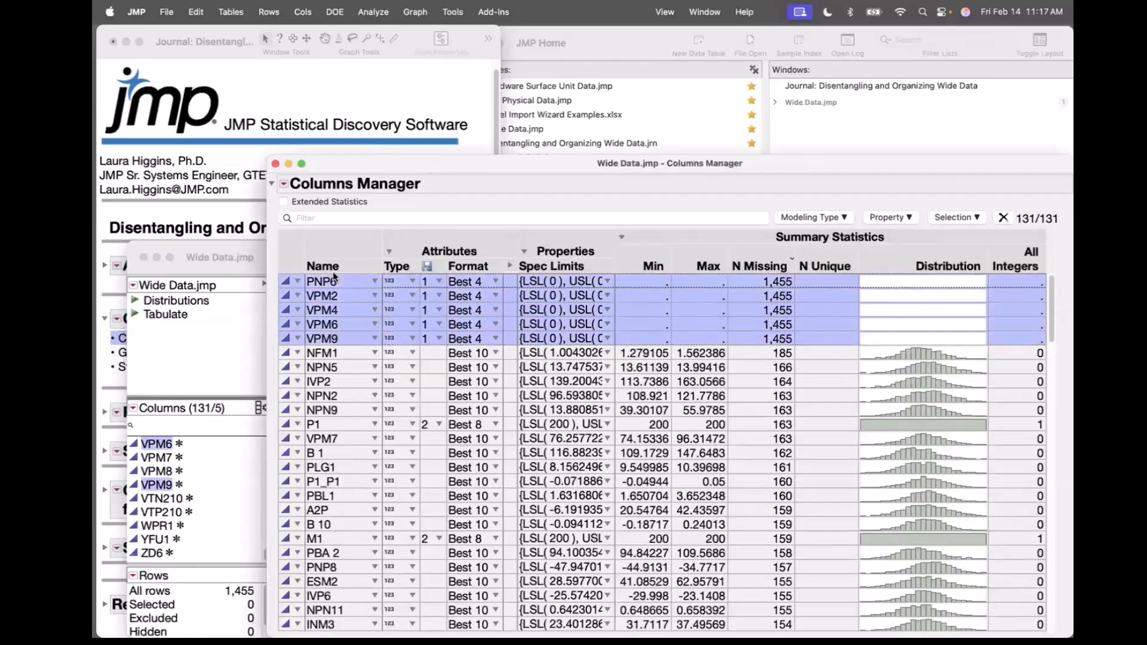
{"action": "left_click", "coordinate": [206, 477]}
{"action": "right_click", "coordinate": [205, 476]}
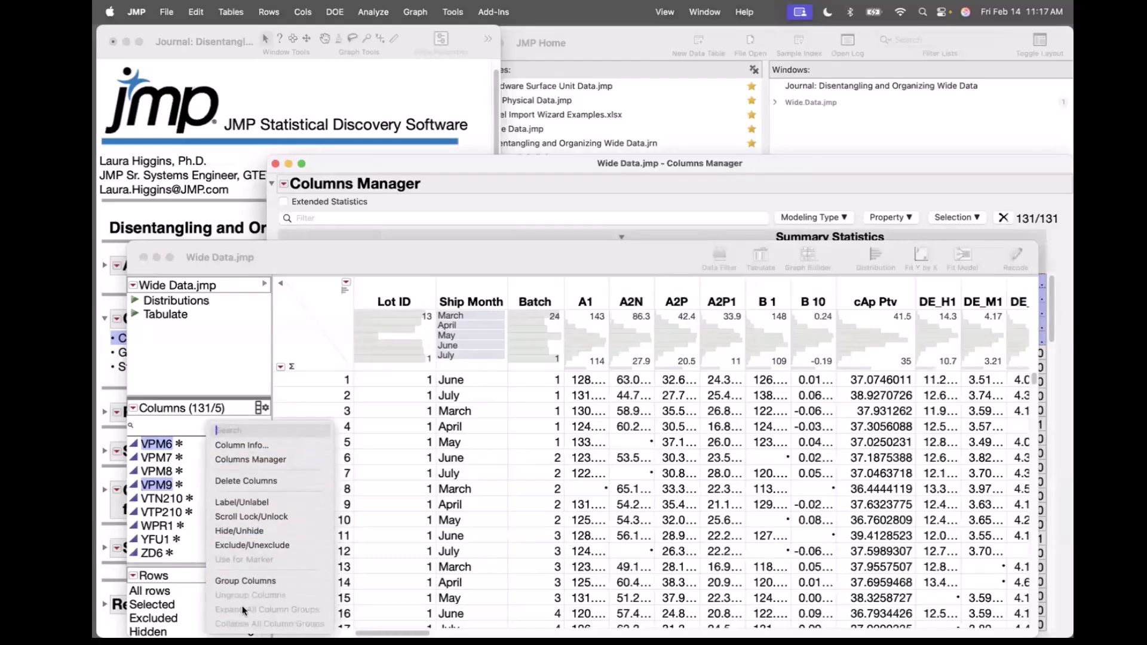
{"action": "left_click", "coordinate": [258, 580]}
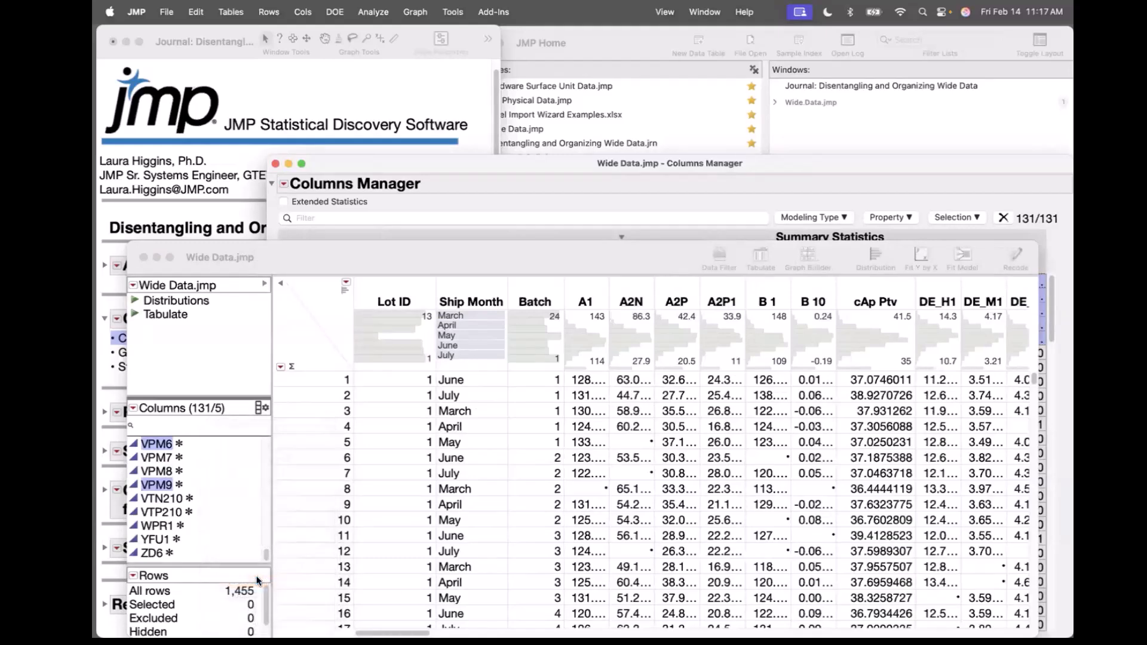
Rename the PNP6 etc. column group as all missin and move it directly after Batch in the column list
{"action": "left_click_drag", "start_coordinate": [264, 560], "coordinate": [257, 520]}
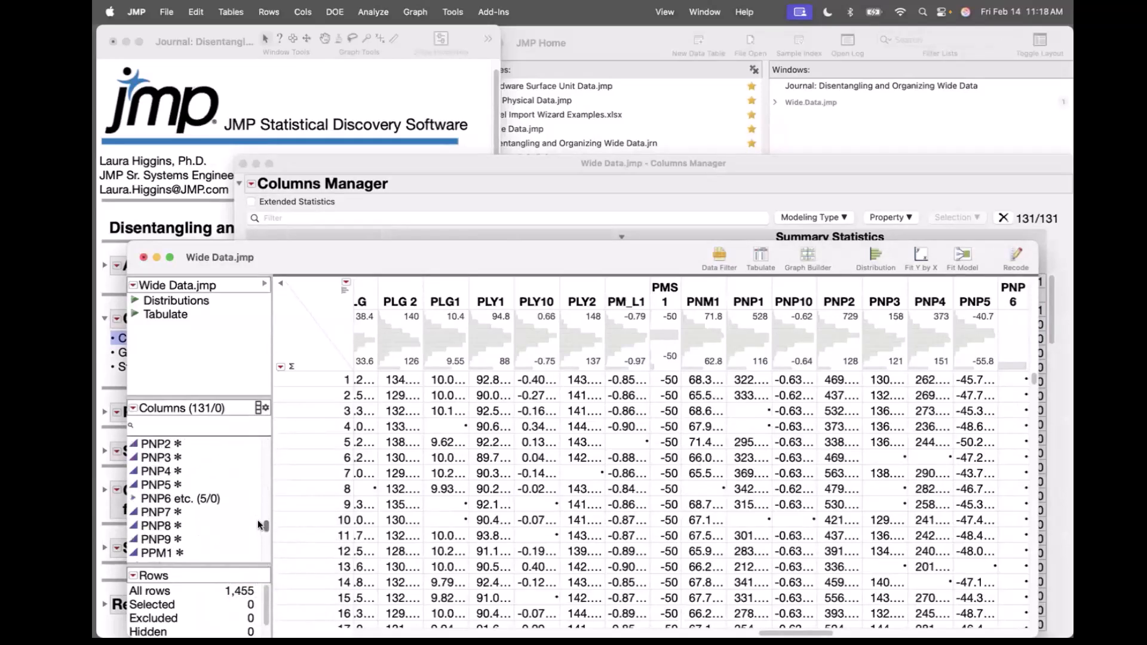
{"action": "left_click", "coordinate": [166, 498]}
{"action": "left_click", "coordinate": [165, 497]}
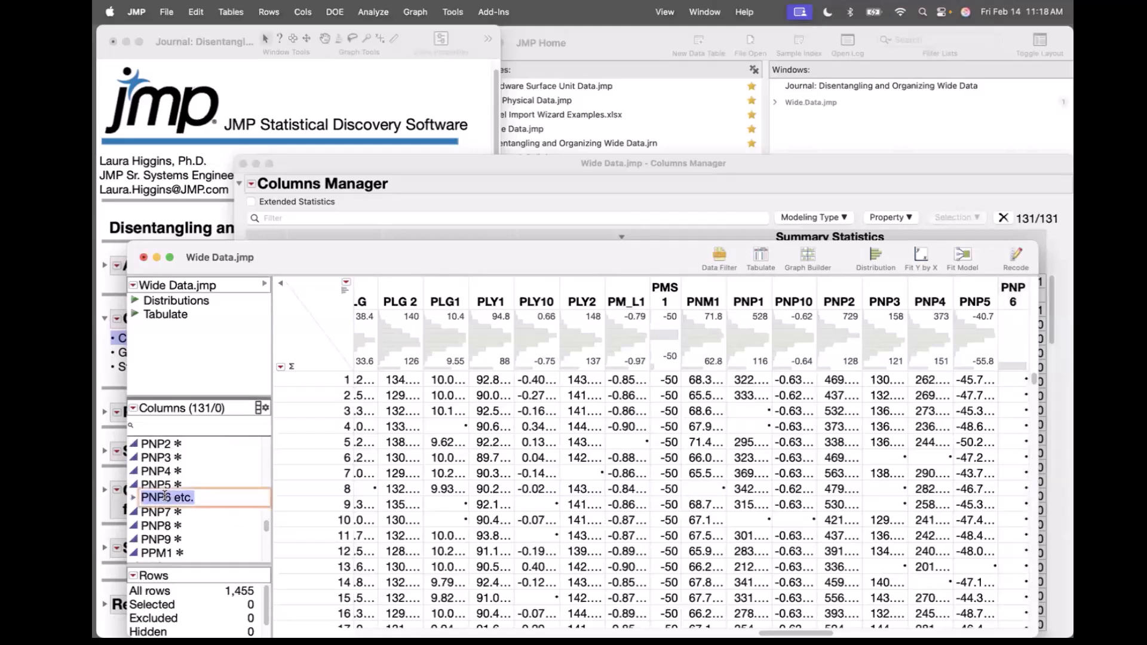
{"action": "type", "text": "all missin"}
{"action": "key", "text": "Return"}
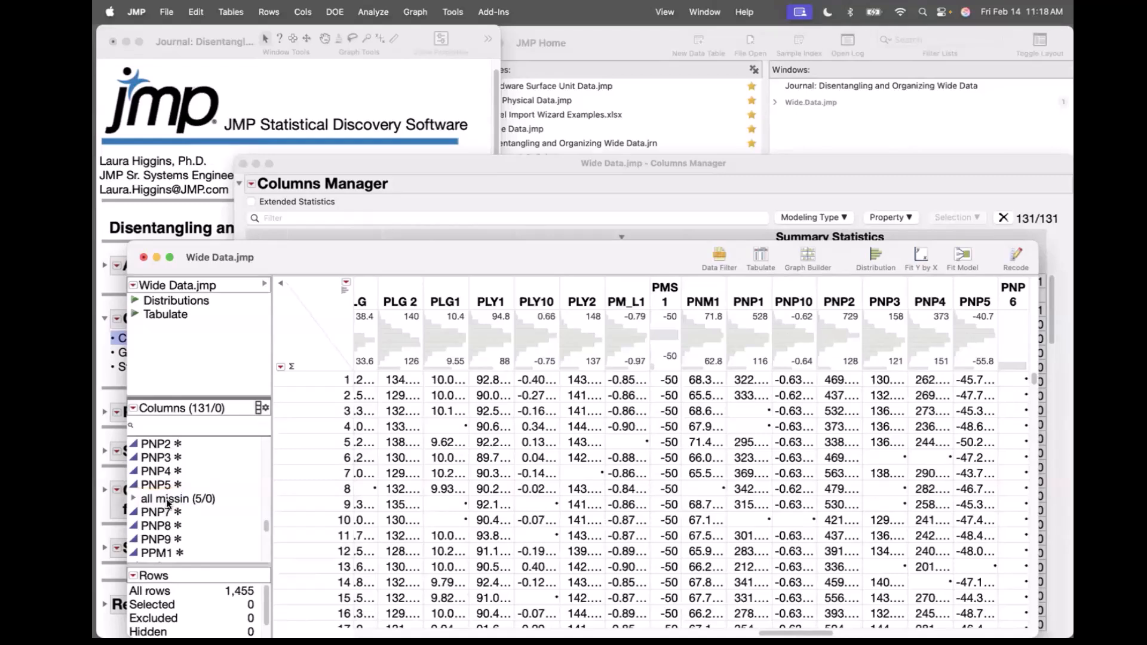
{"action": "left_click", "coordinate": [168, 500]}
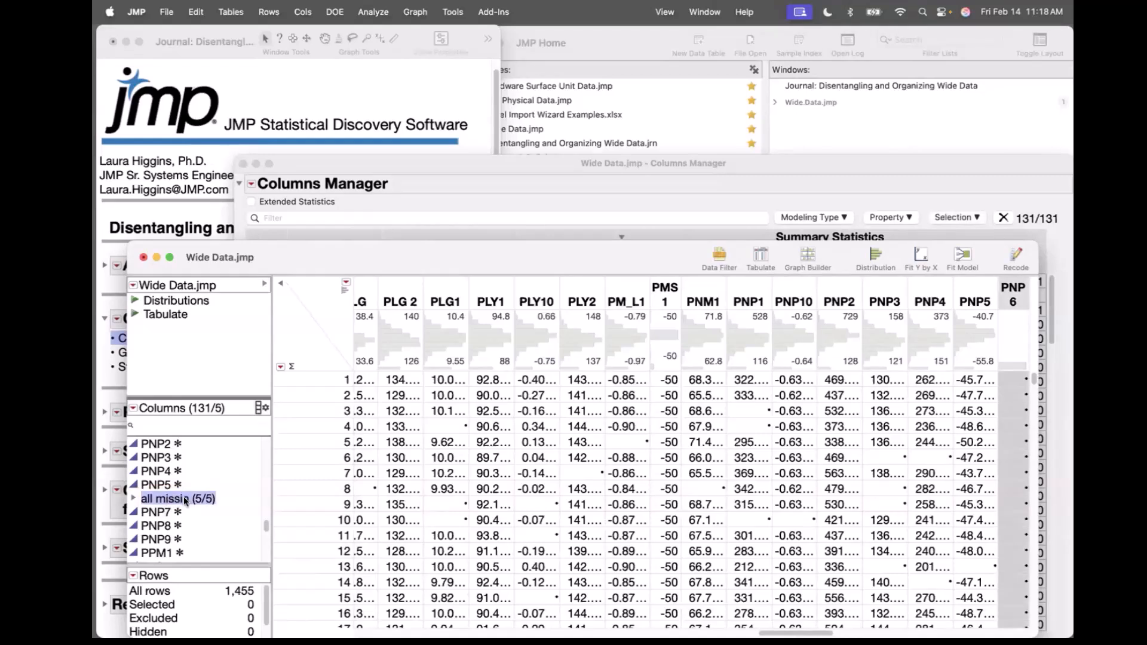
{"action": "left_click_drag", "start_coordinate": [160, 503], "coordinate": [166, 479]}
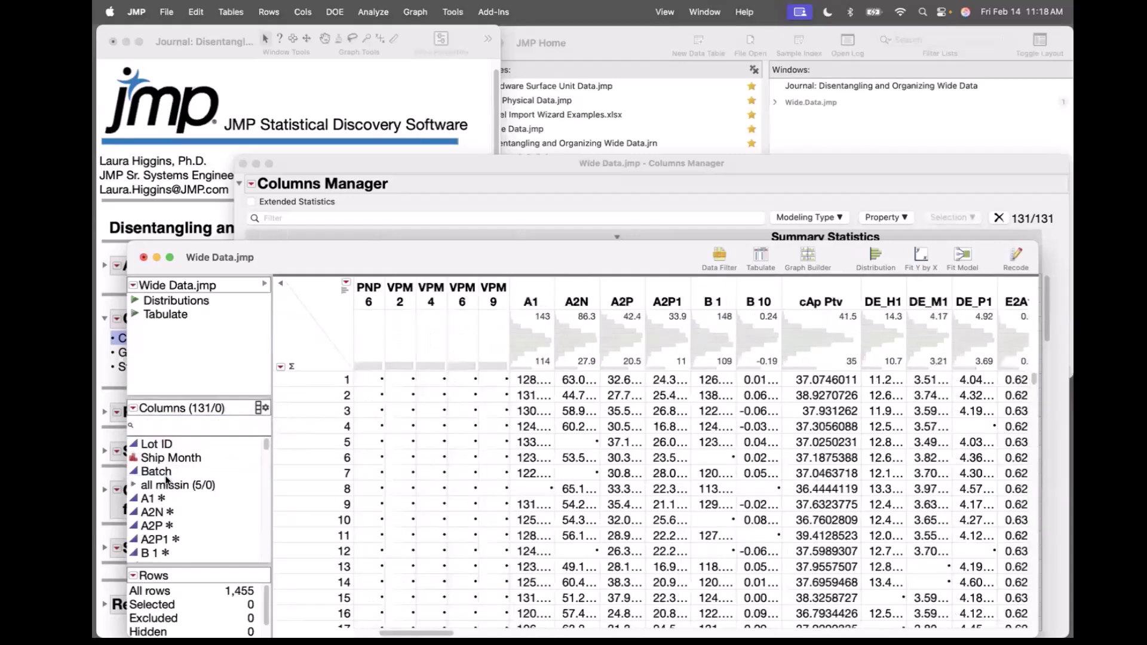
Hide all columns of the all missin group and check its members in the column list
{"action": "left_click", "coordinate": [137, 485]}
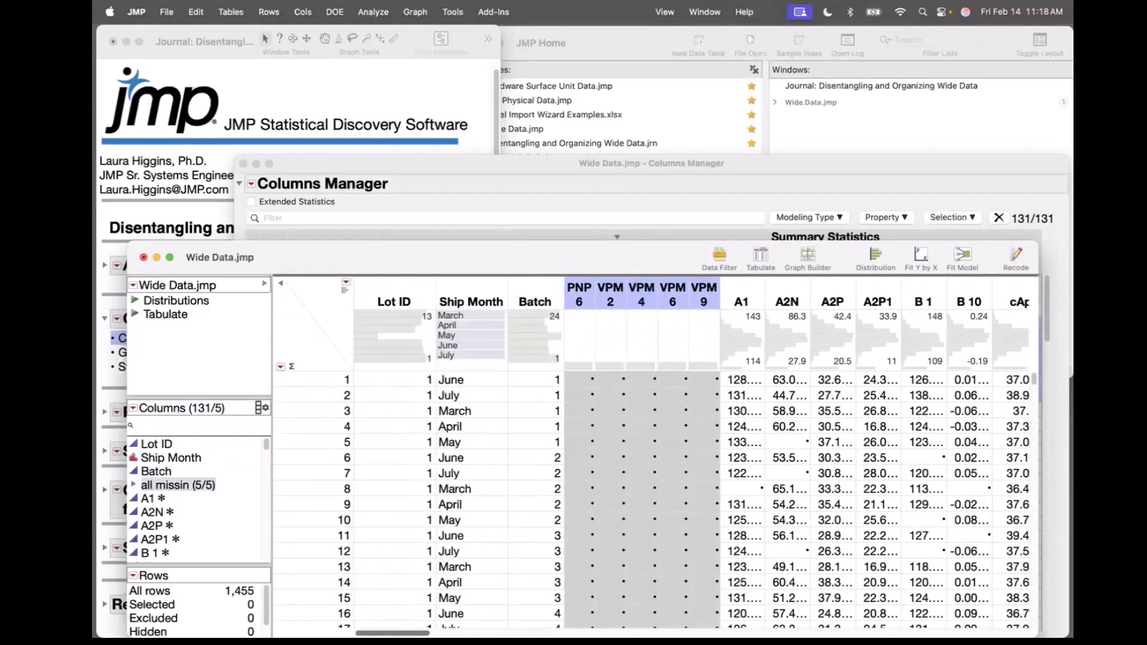
{"action": "right_click", "coordinate": [178, 487]}
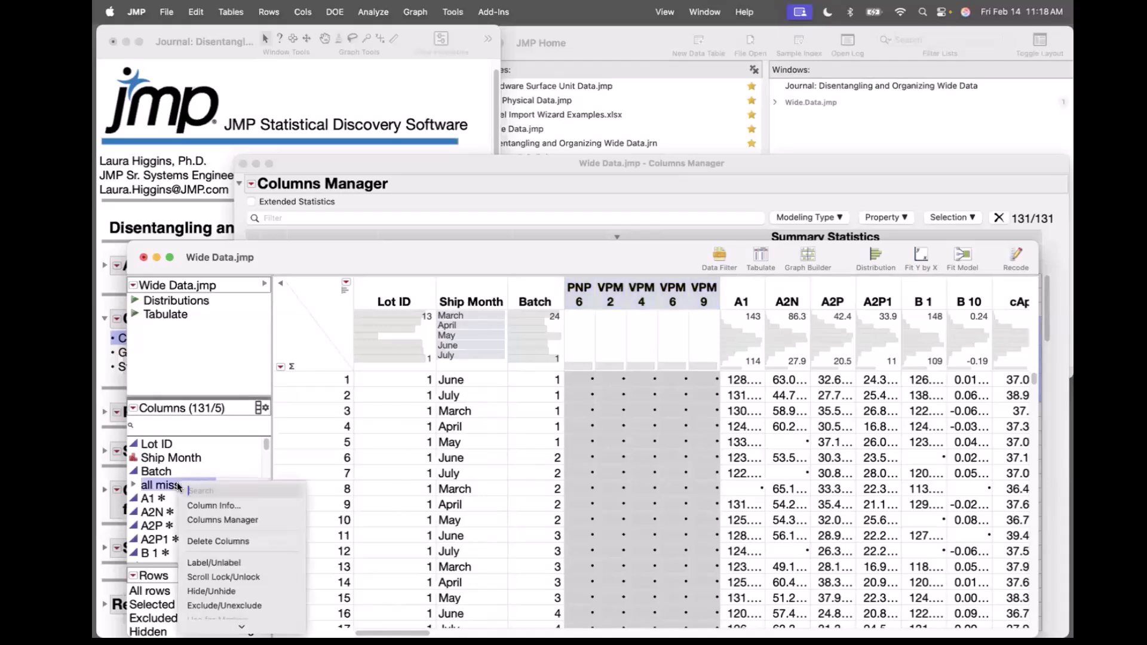
{"action": "left_click", "coordinate": [198, 594]}
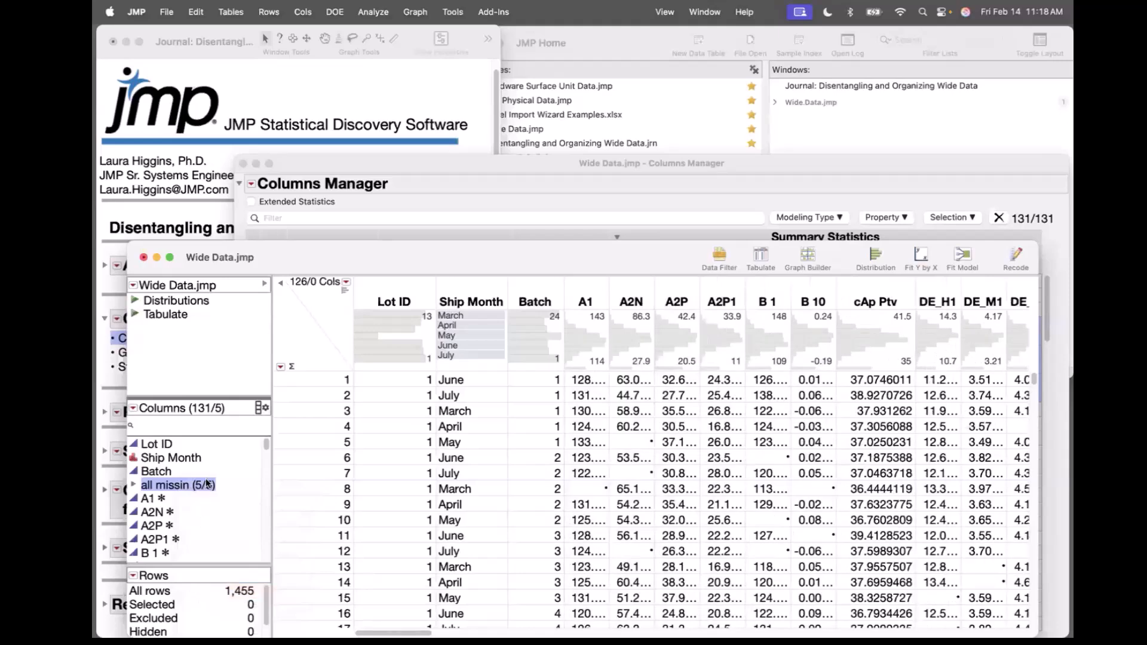
{"action": "left_click", "coordinate": [133, 486]}
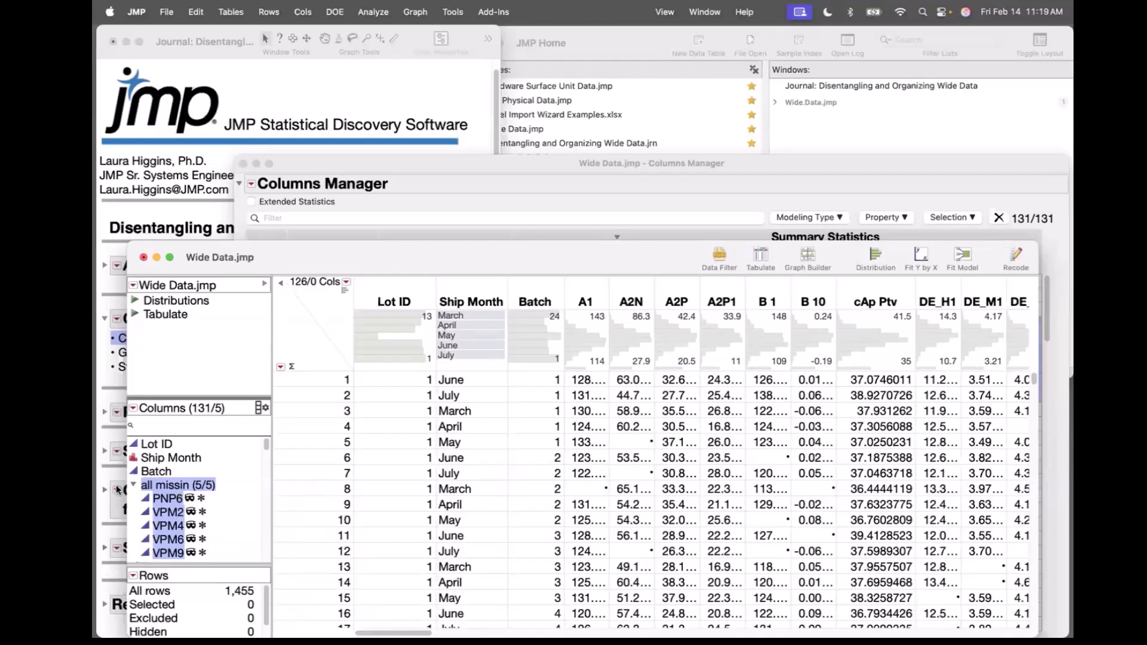
{"action": "left_click", "coordinate": [132, 484]}
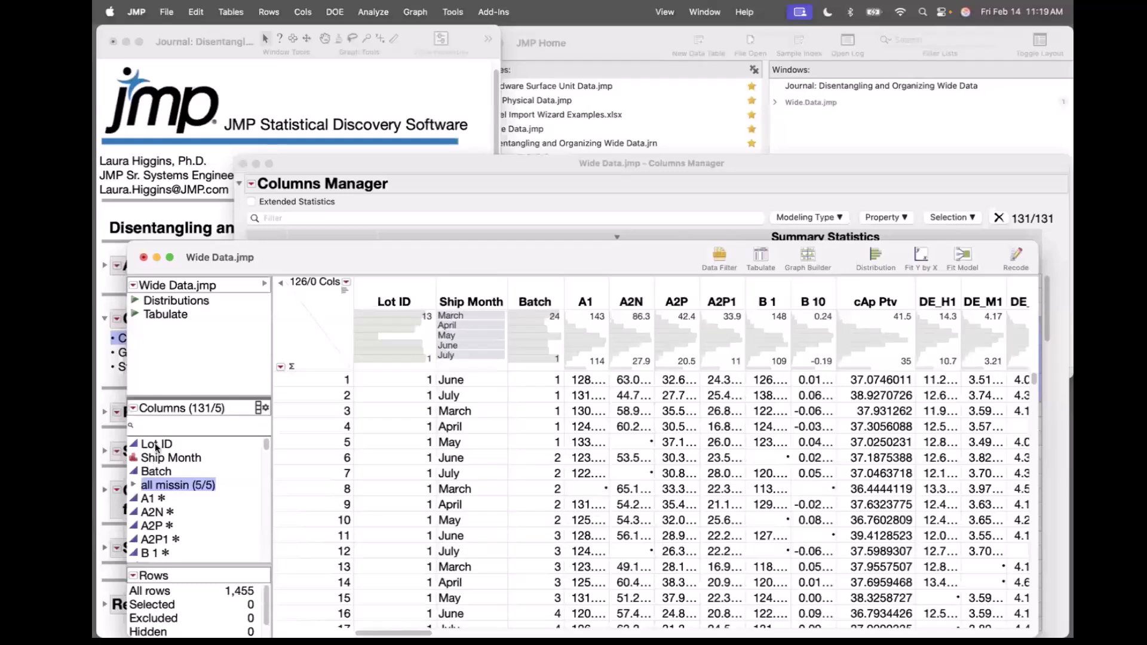
Scroll-lock the Lot ID, Ship Month and Batch columns of the data table
{"action": "left_click_drag", "start_coordinate": [156, 443], "coordinate": [153, 472]}
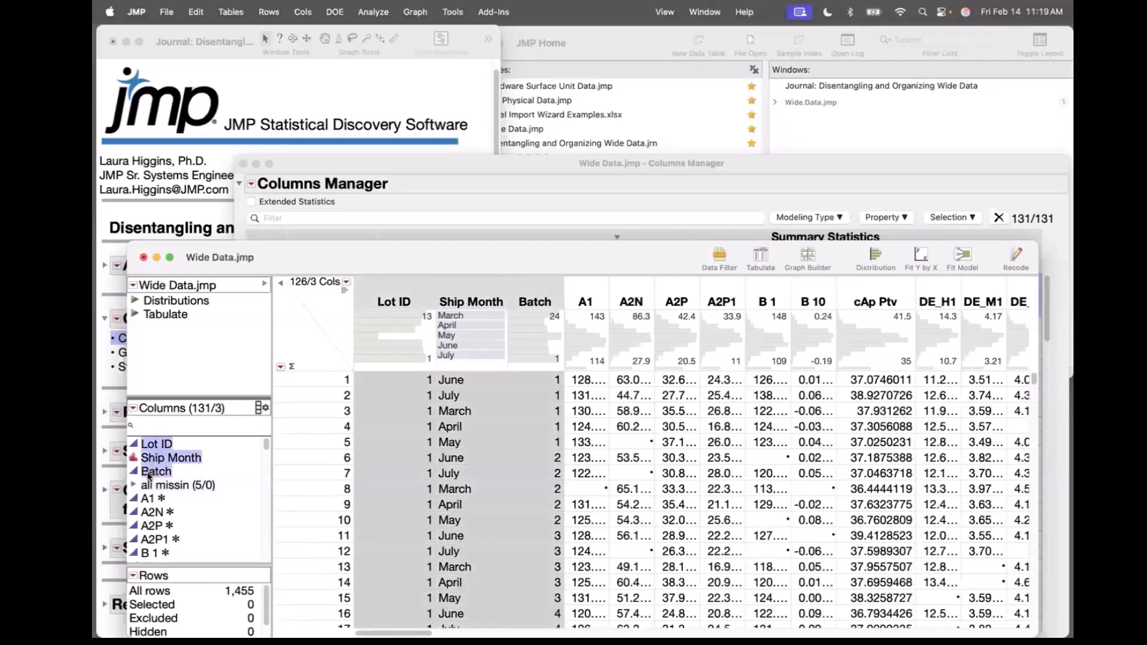
{"action": "right_click", "coordinate": [158, 474]}
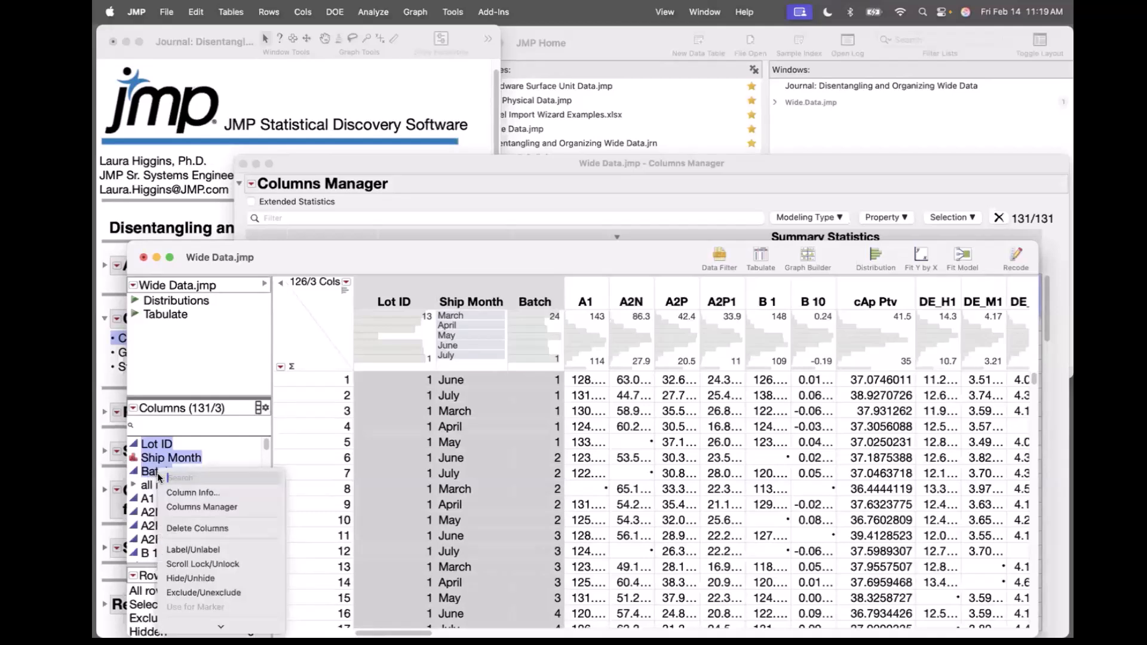
{"action": "left_click", "coordinate": [191, 563]}
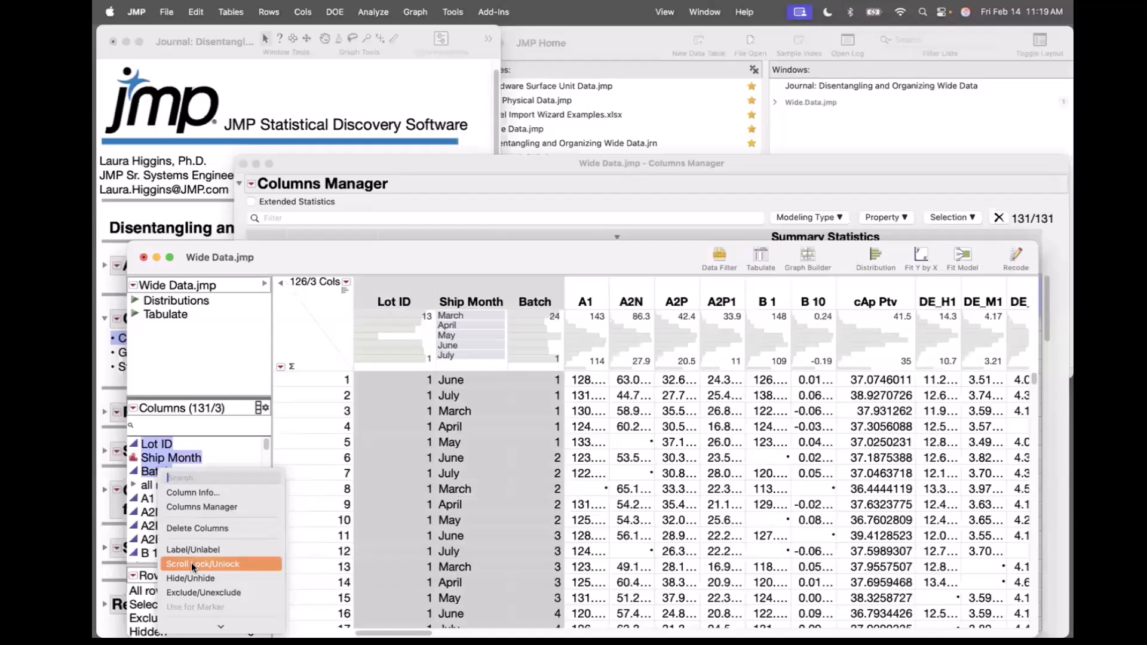
{"action": "left_click_drag", "start_coordinate": [317, 257], "coordinate": [335, 183]}
{"action": "left_click_drag", "start_coordinate": [606, 560], "coordinate": [512, 562]}
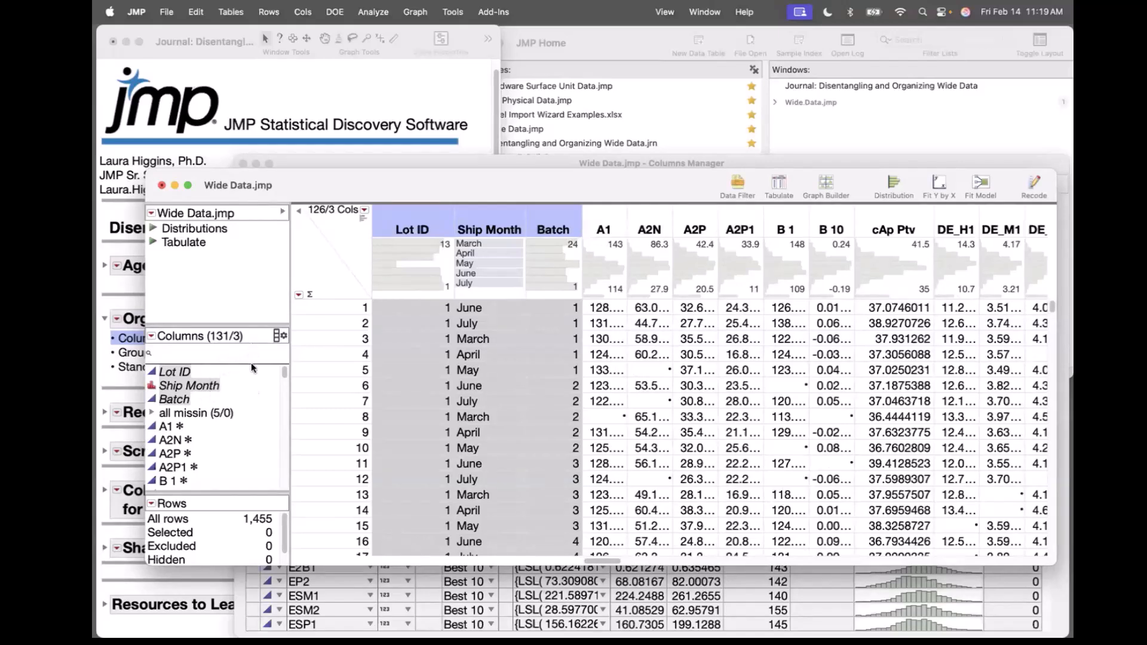
{"action": "left_click", "coordinate": [350, 249]}
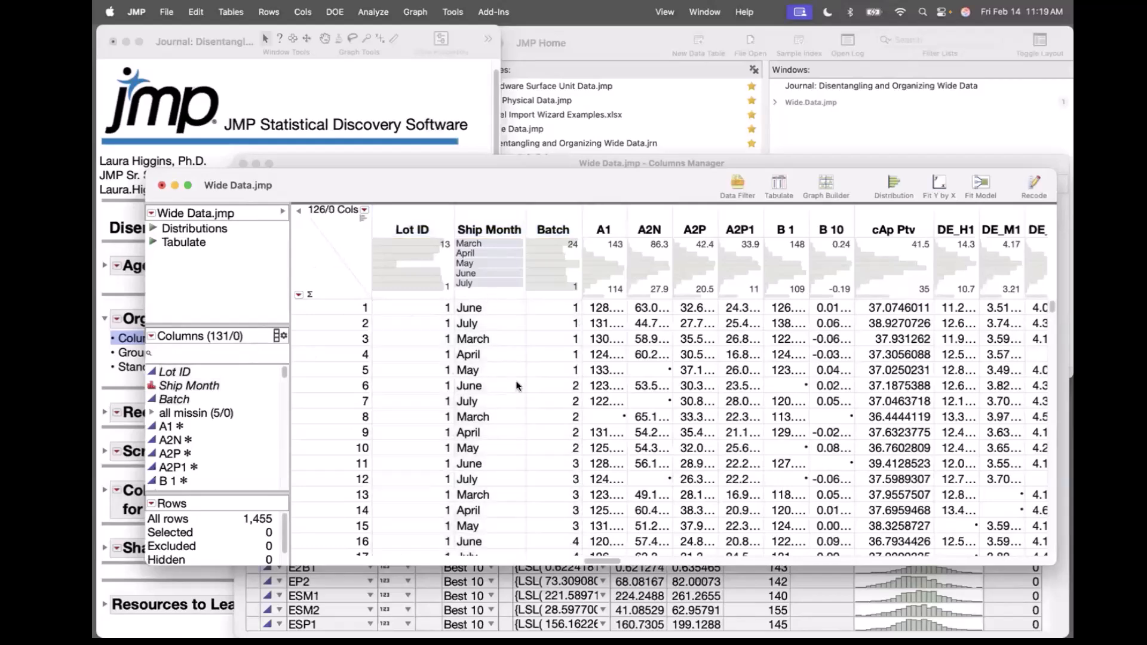
{"action": "left_click_drag", "start_coordinate": [613, 560], "coordinate": [669, 558]}
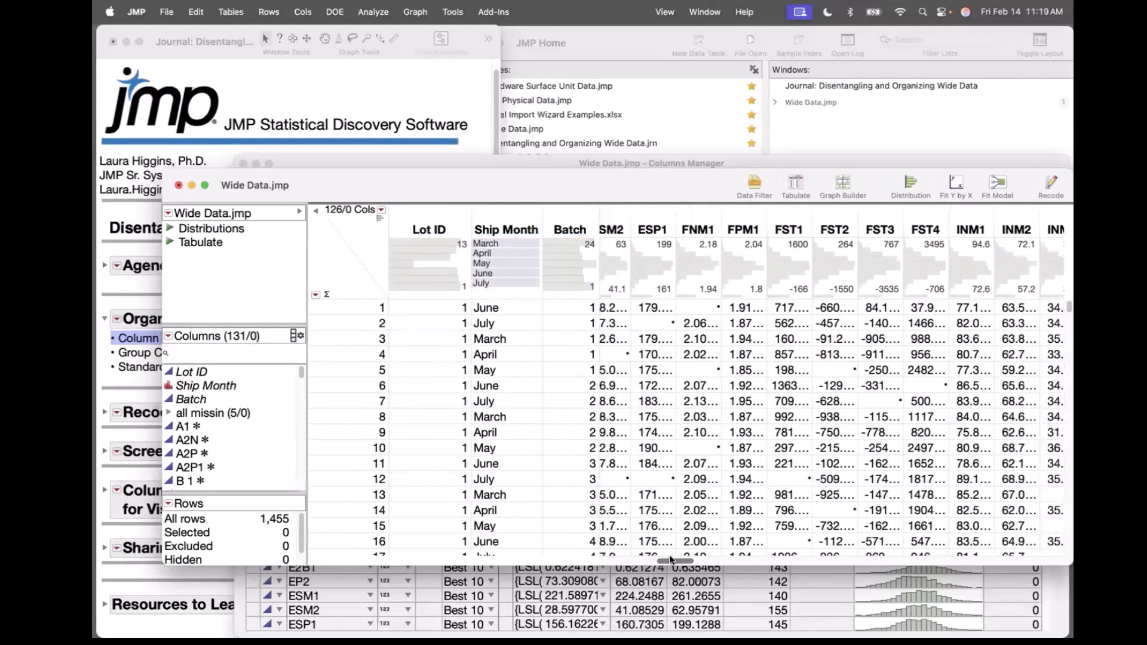
Remove the scroll lock from the Lot ID, Ship Month and Batch columns
{"action": "left_click", "coordinate": [368, 10]}
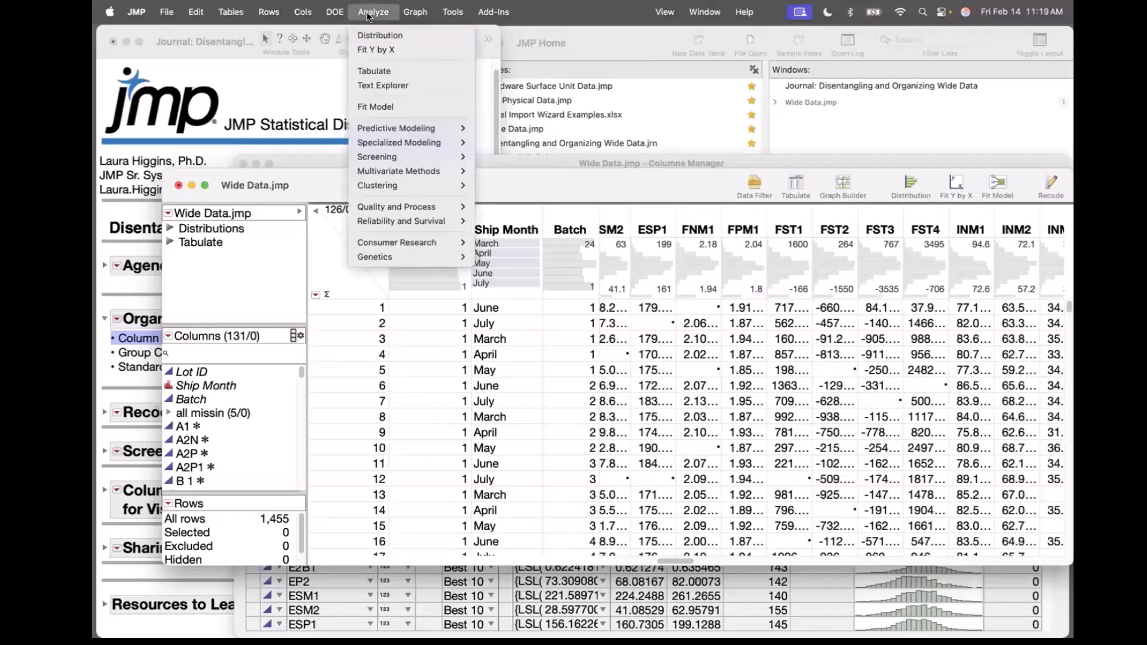
{"action": "left_click", "coordinate": [375, 13]}
{"action": "left_click_drag", "start_coordinate": [198, 399], "coordinate": [197, 372]}
{"action": "right_click", "coordinate": [190, 378]}
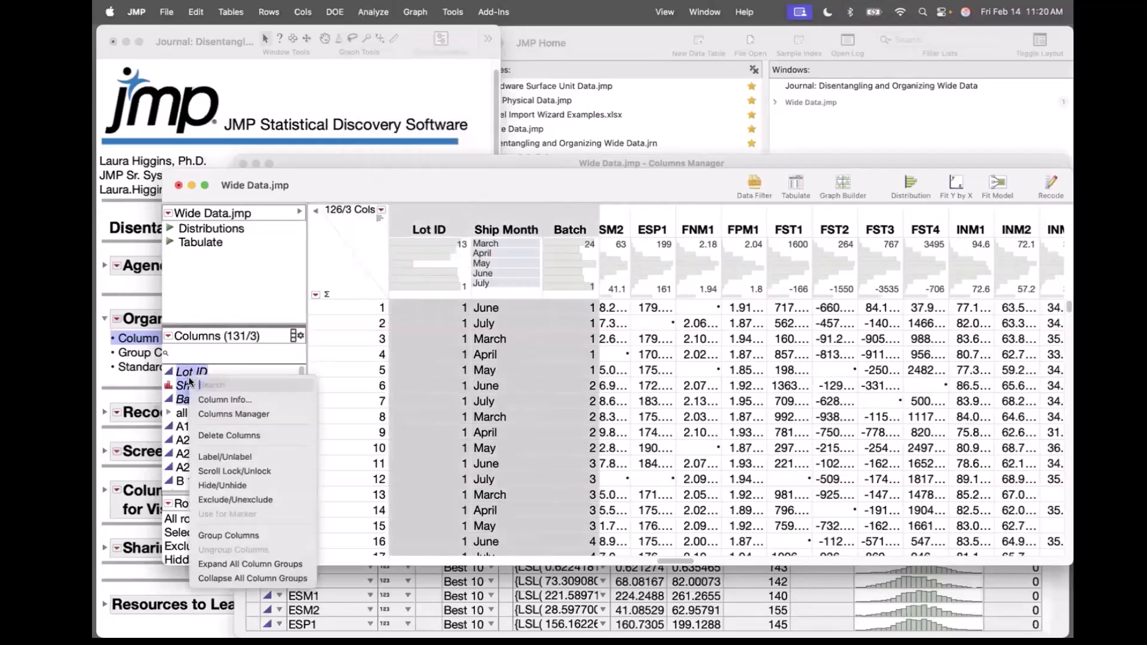
{"action": "left_click", "coordinate": [250, 476]}
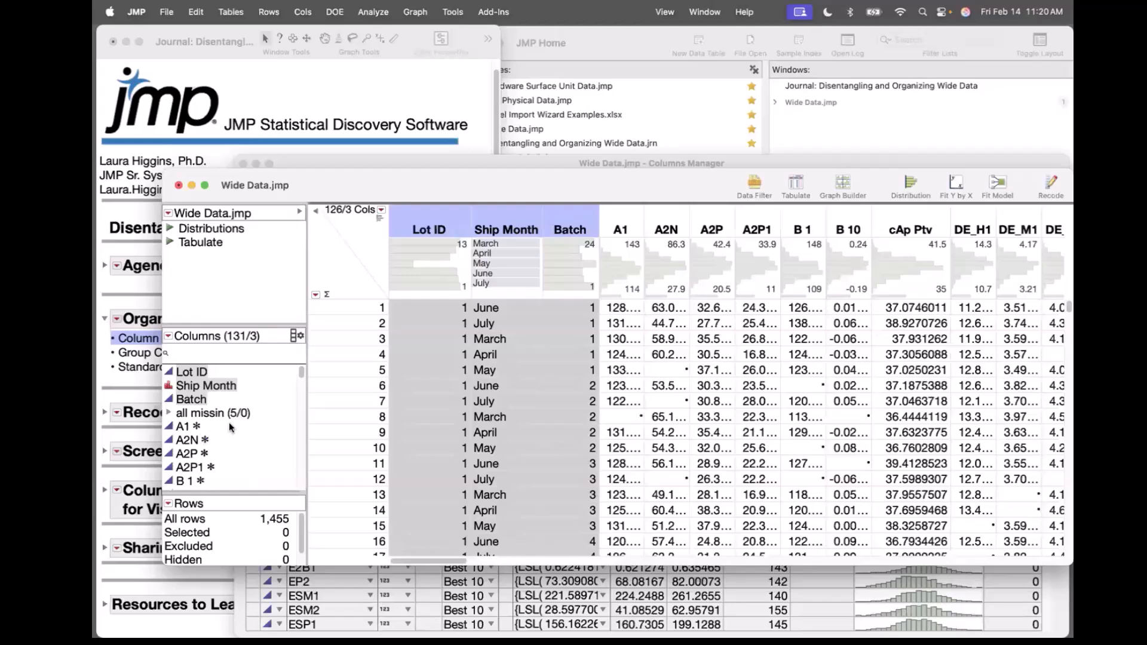
Group the columns A1, A2N, A2P and A2P1 in the data table
{"action": "left_click_drag", "start_coordinate": [228, 424], "coordinate": [234, 469]}
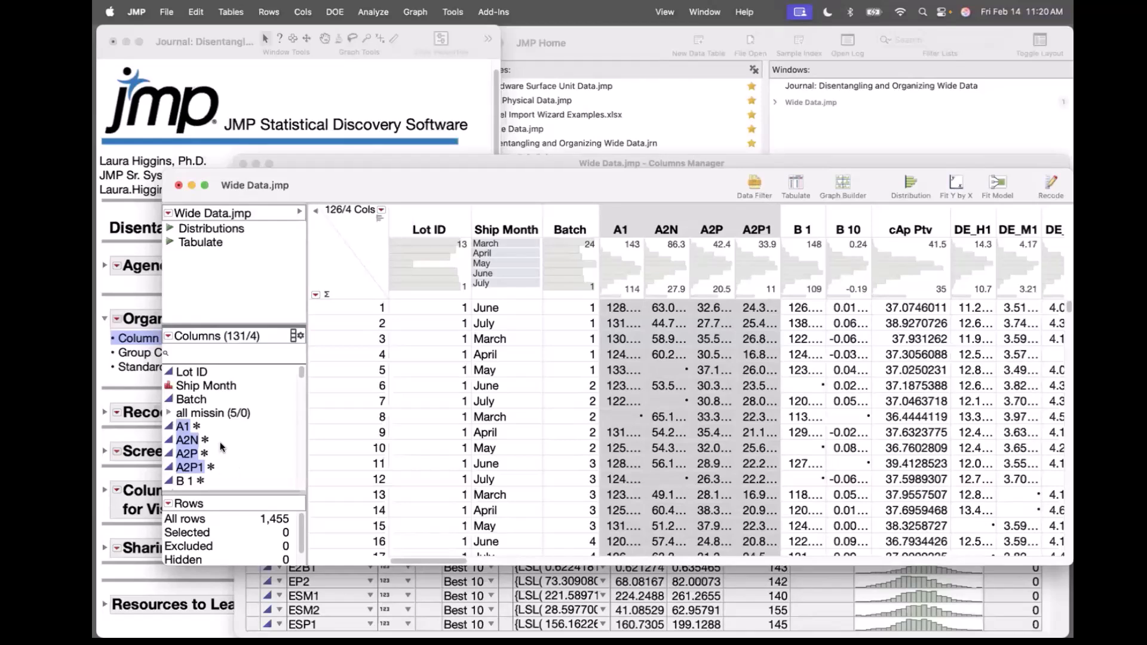
{"action": "right_click", "coordinate": [222, 446]}
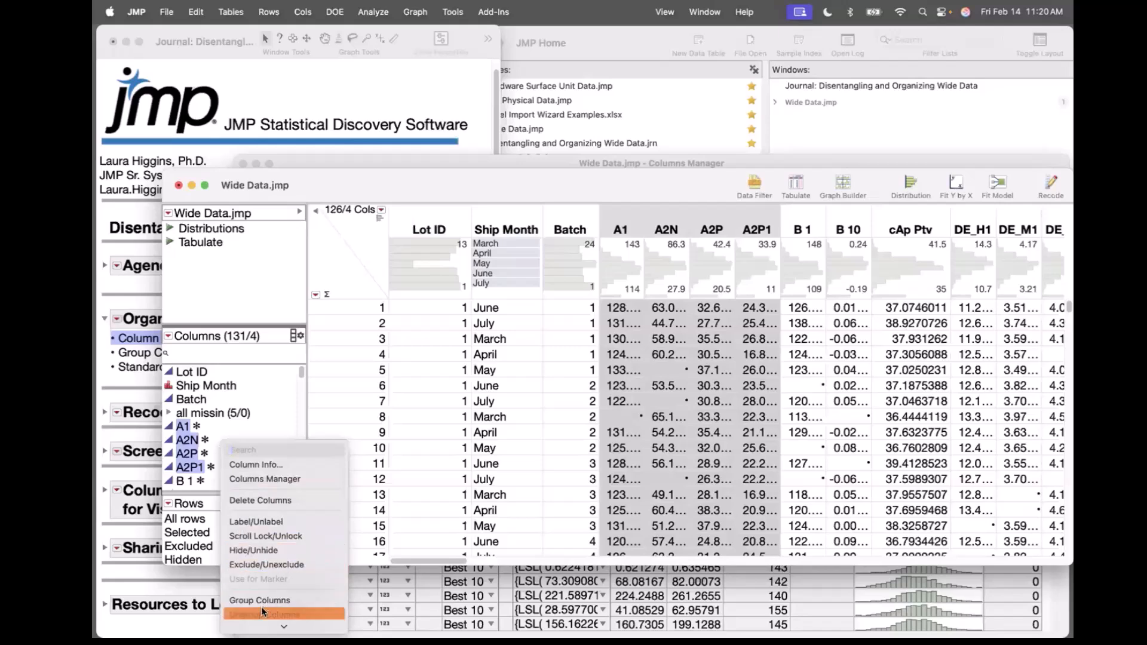
{"action": "left_click", "coordinate": [260, 603]}
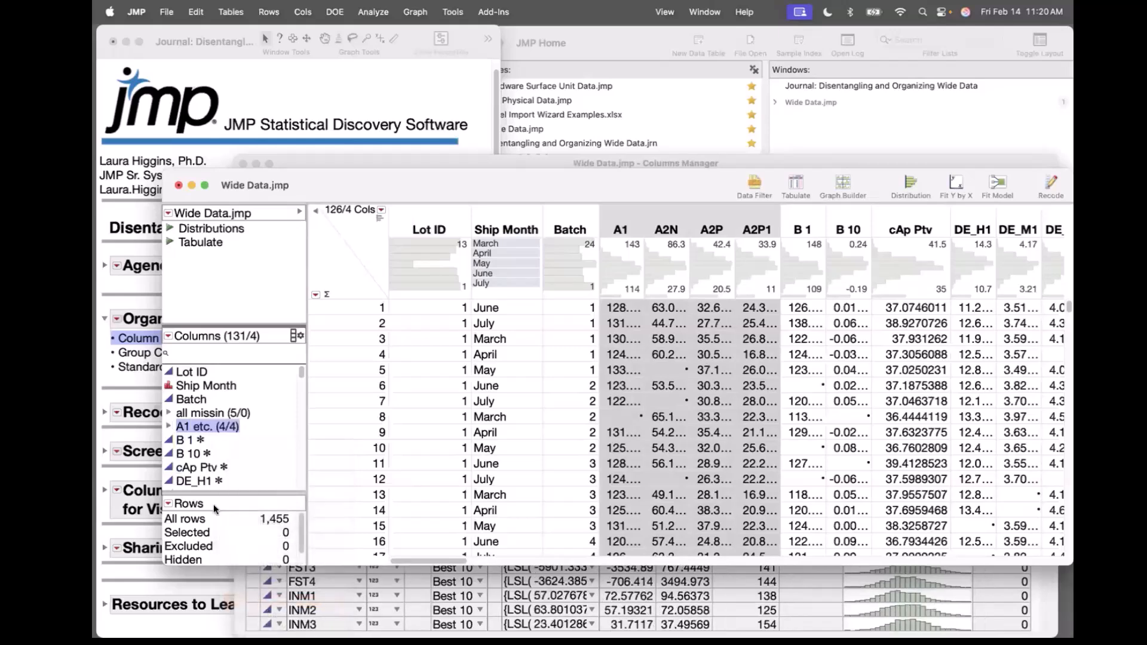
Group the columns B 1 and B 10 in the data table
{"action": "left_click", "coordinate": [222, 439]}
{"action": "left_click", "coordinate": [222, 453], "text": "shift"}
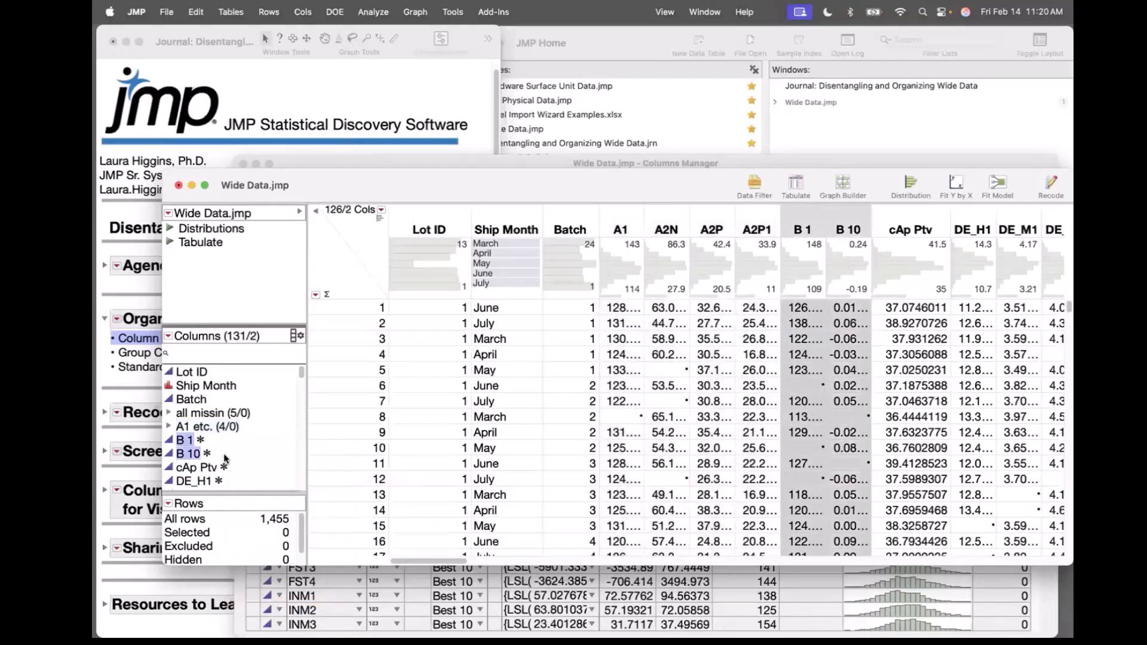
{"action": "right_click", "coordinate": [224, 455]}
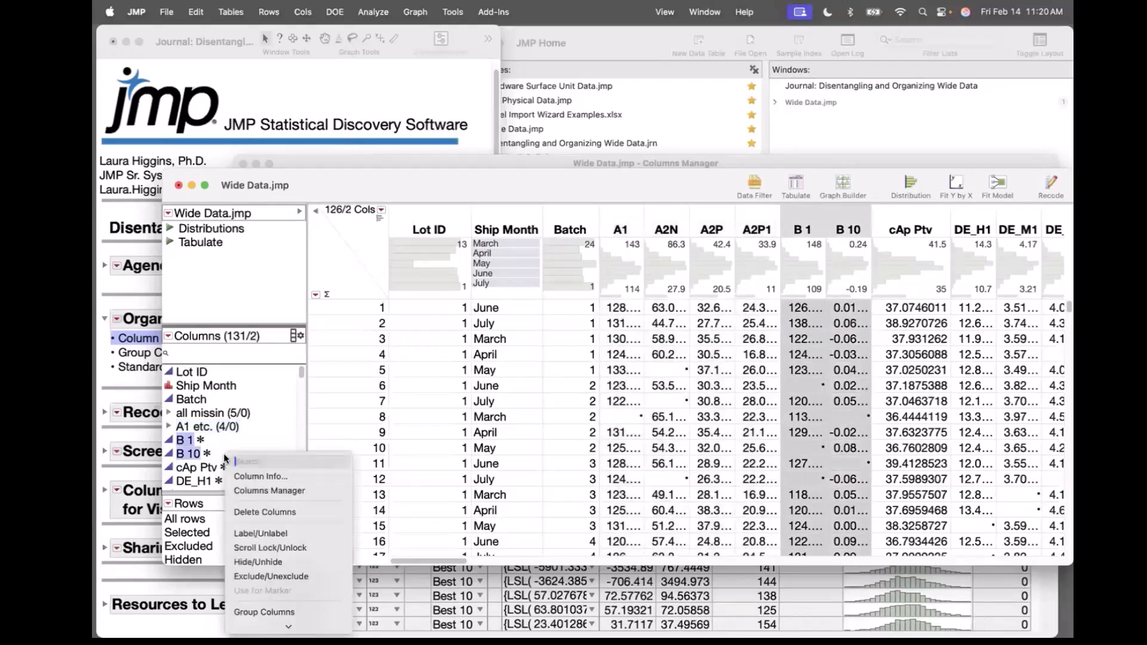
{"action": "left_click", "coordinate": [242, 608]}
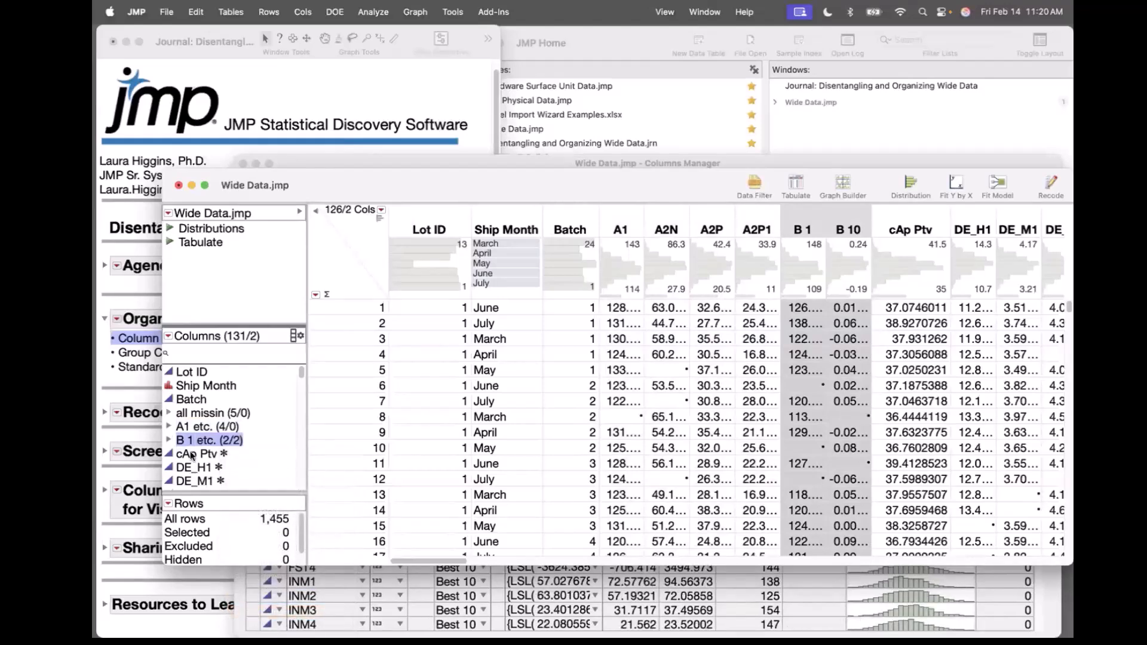
Check the members of the all missin and A1 etc. groups, leaving only the A1 etc. group expanded
{"action": "left_click", "coordinate": [187, 416]}
{"action": "left_click", "coordinate": [170, 412]}
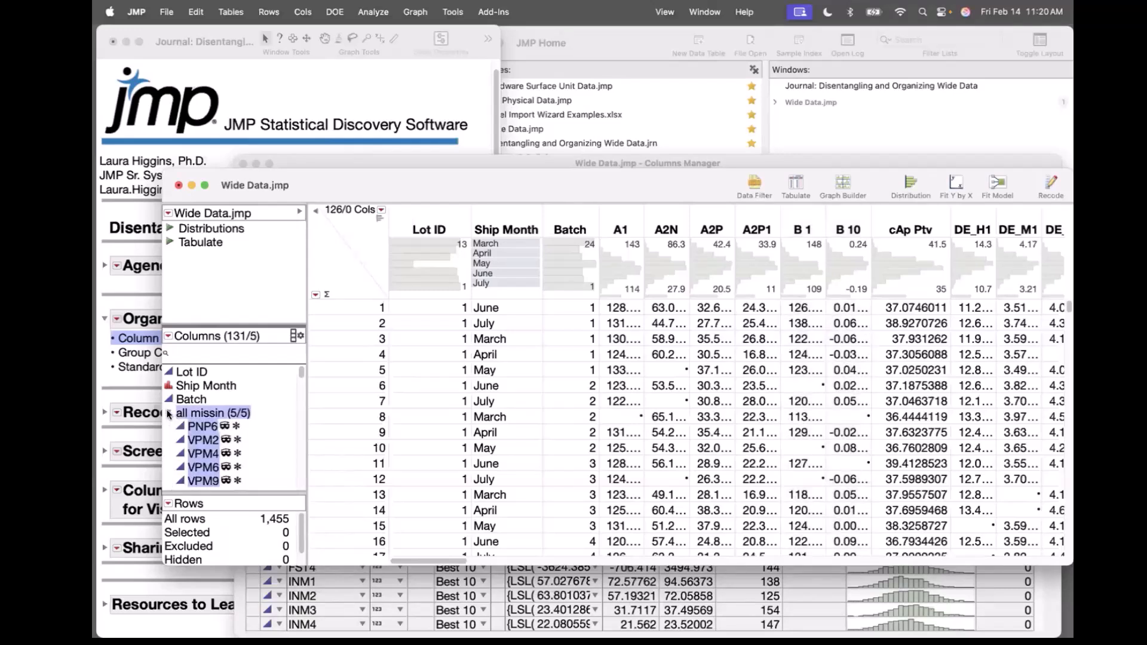
{"action": "left_click", "coordinate": [169, 413]}
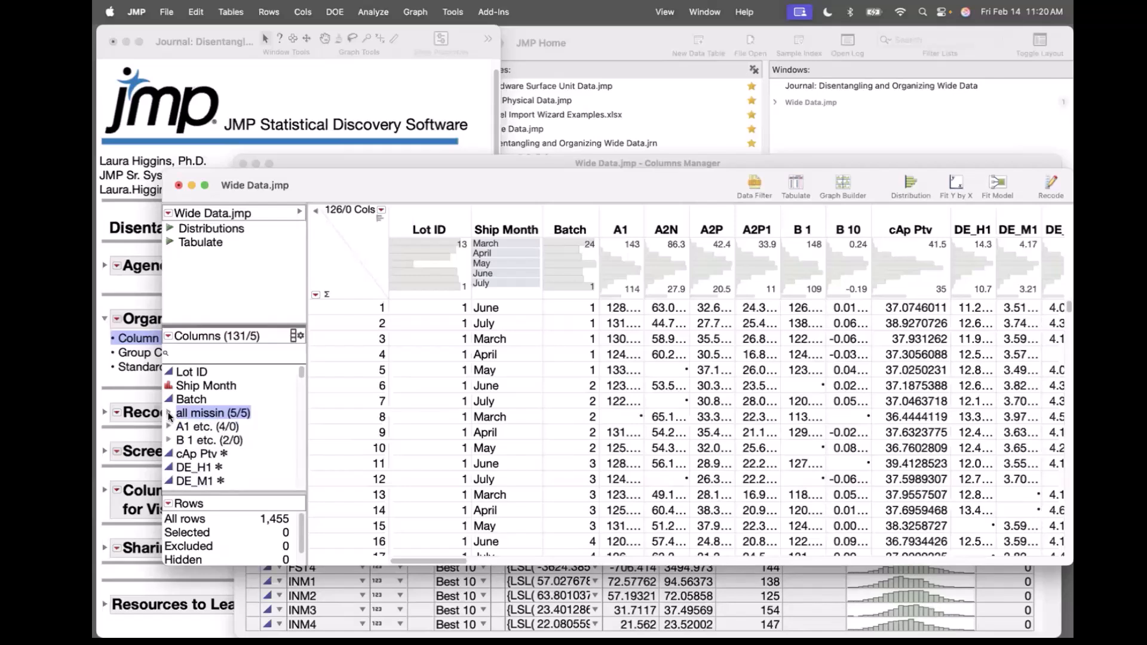
{"action": "left_click", "coordinate": [168, 428]}
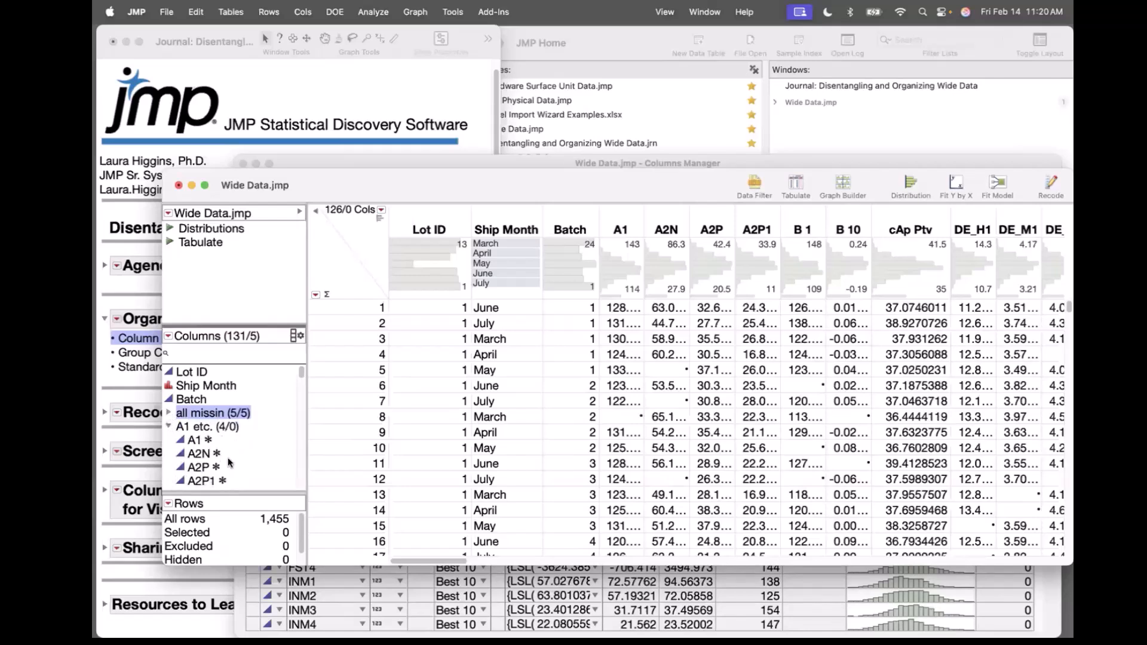
{"action": "scroll", "coordinate": [228, 462], "scroll_direction": "down", "scroll_amount": 2}
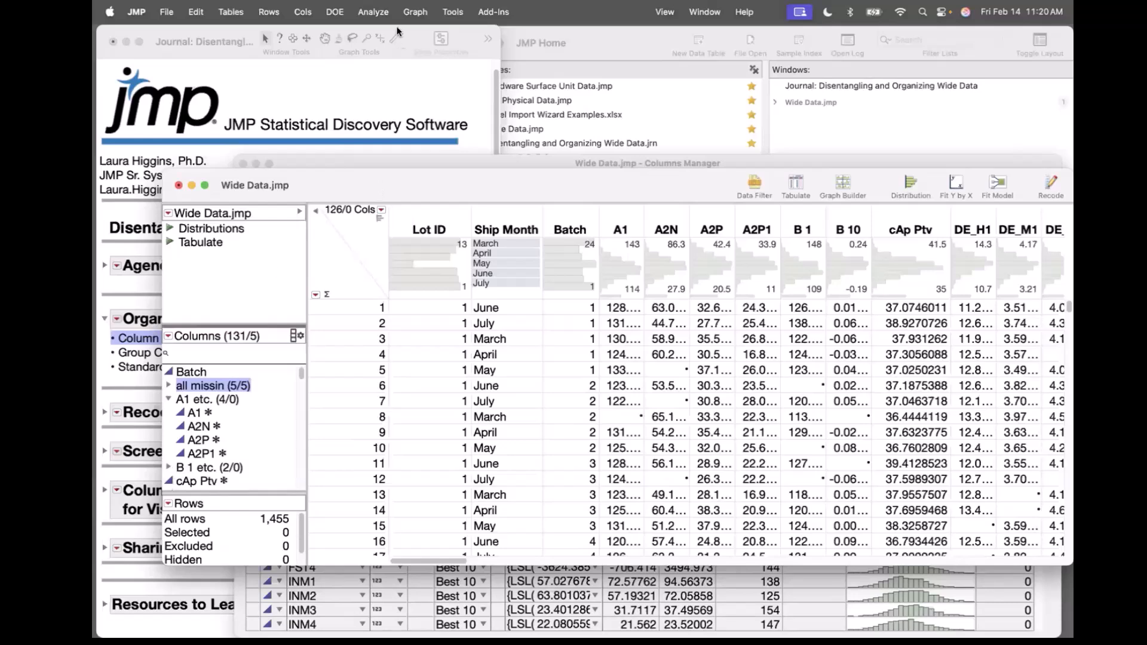
Start a Distribution analysis and check which columns the all missin group contains in its column list
{"action": "left_click", "coordinate": [371, 13]}
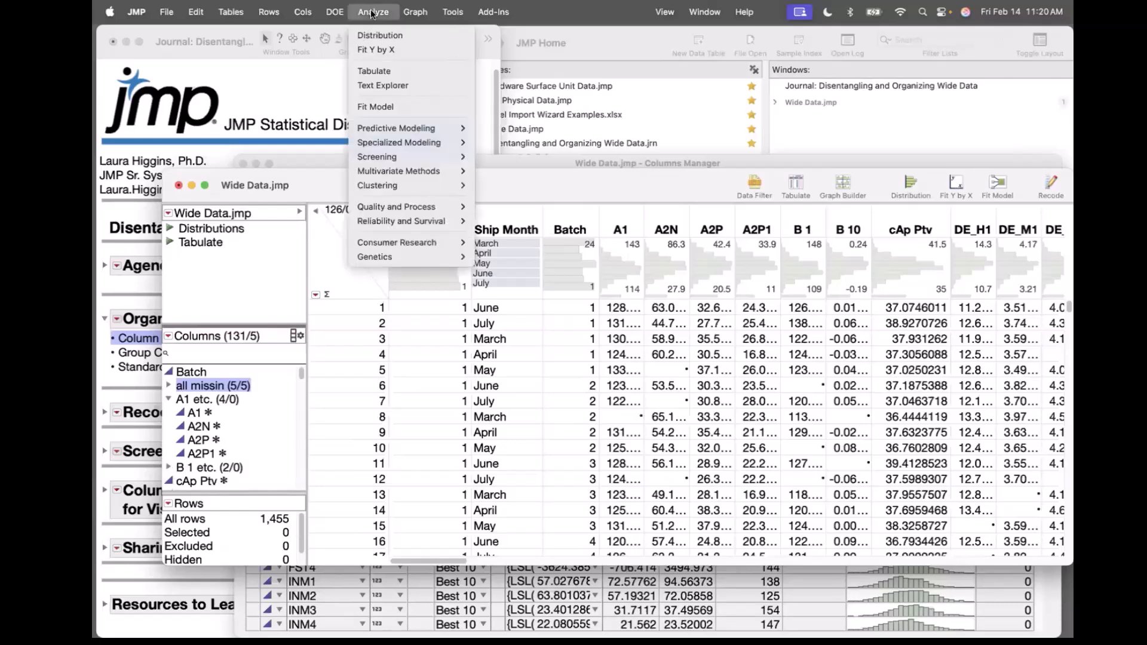
{"action": "left_click", "coordinate": [369, 35]}
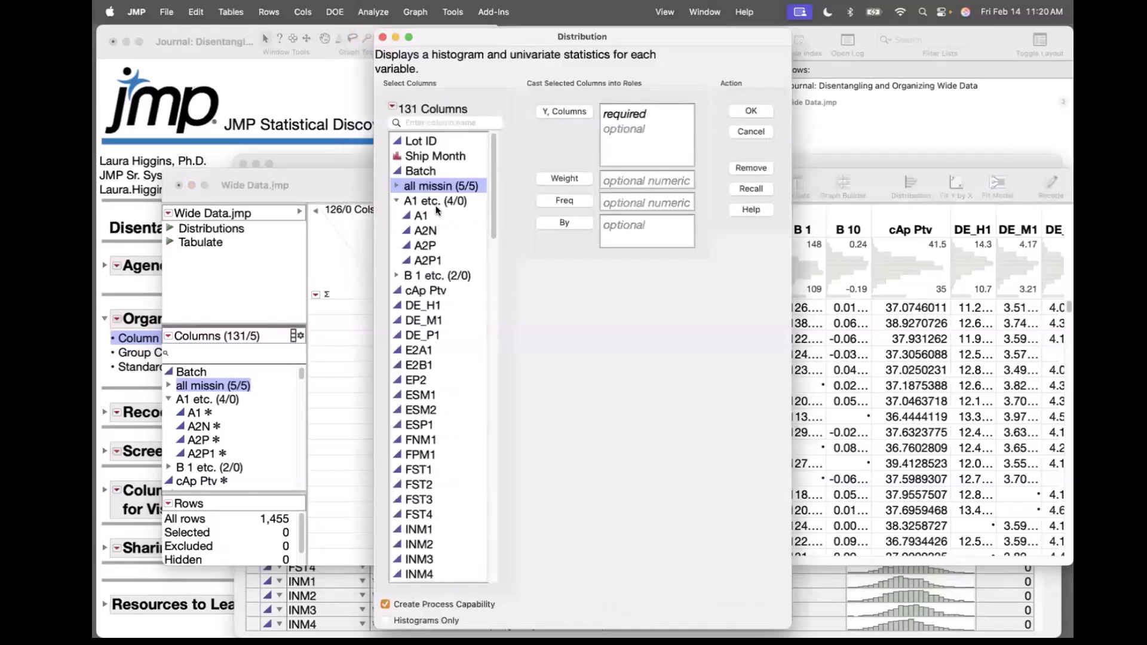
{"action": "left_click_drag", "start_coordinate": [611, 315], "coordinate": [490, 170]}
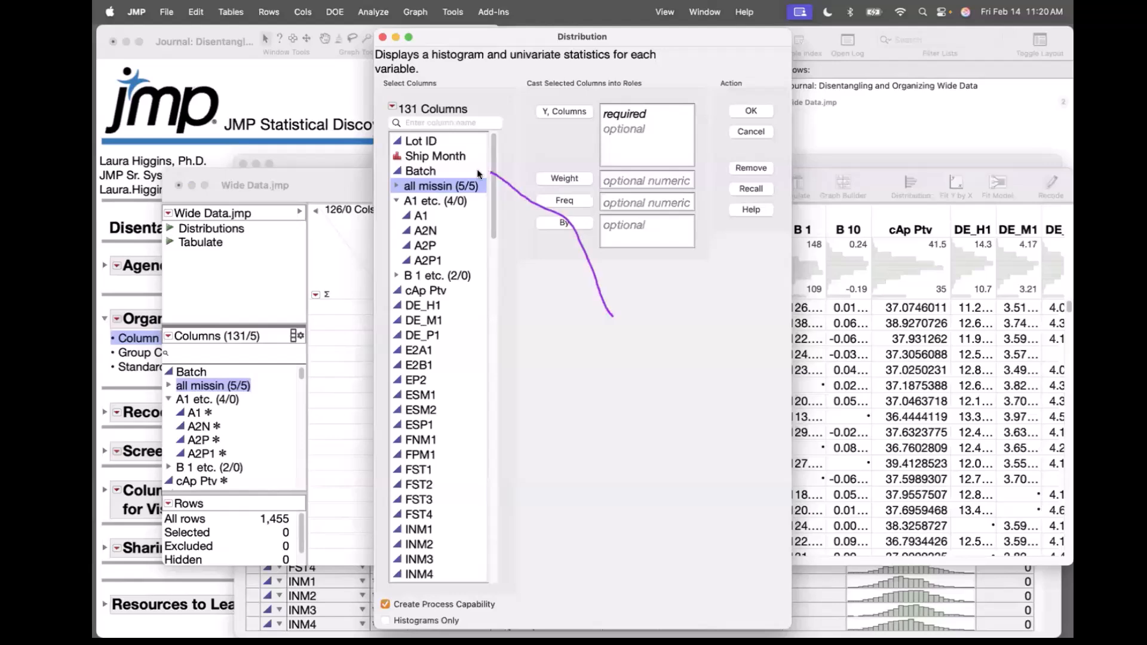
{"action": "mouse_move", "coordinate": [392, 174]}
{"action": "left_mouse_down"}
{"action": "mouse_move", "coordinate": [381, 257]}
{"action": "mouse_move", "coordinate": [543, 314]}
{"action": "mouse_move", "coordinate": [605, 227]}
{"action": "left_mouse_up"}
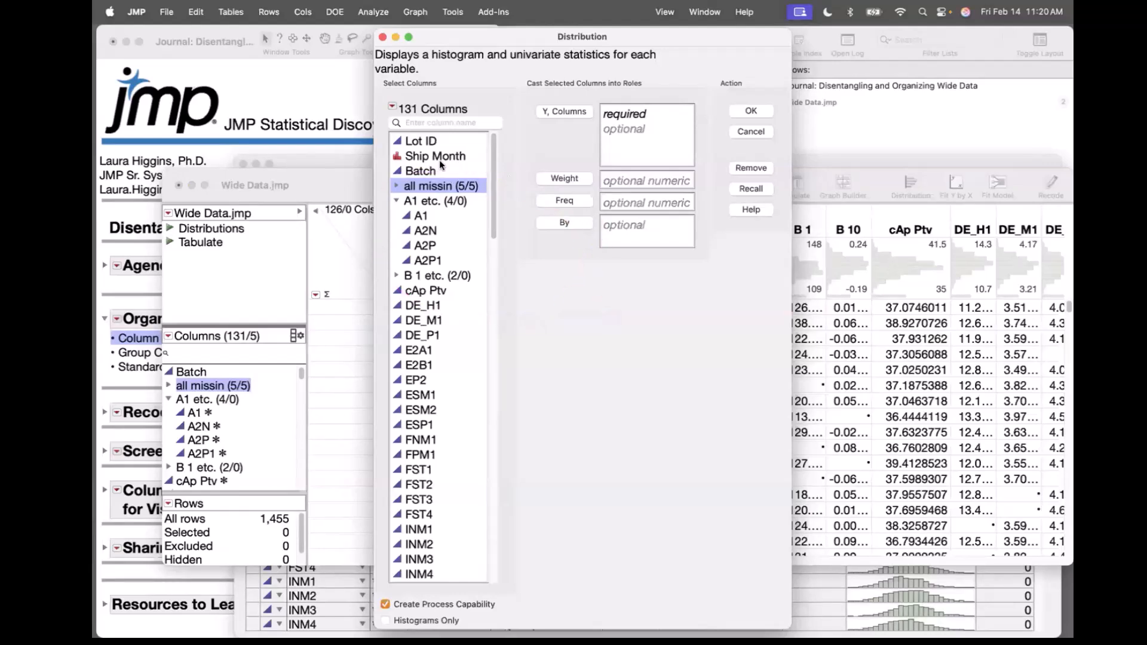
{"action": "left_click", "coordinate": [396, 189]}
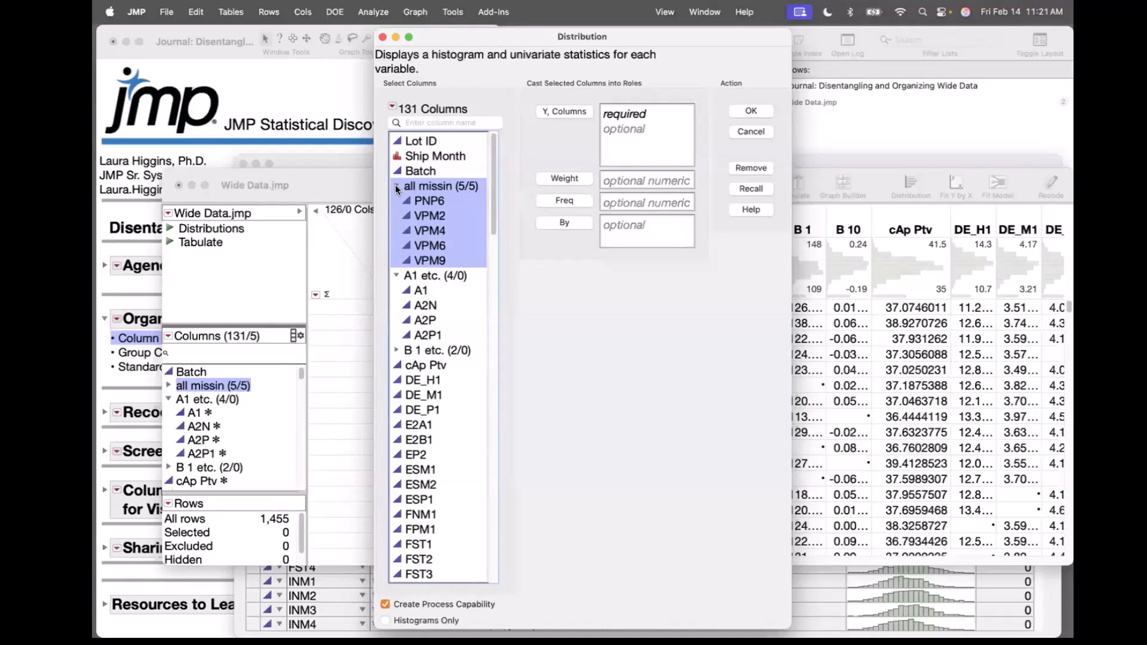
{"action": "left_click", "coordinate": [397, 187]}
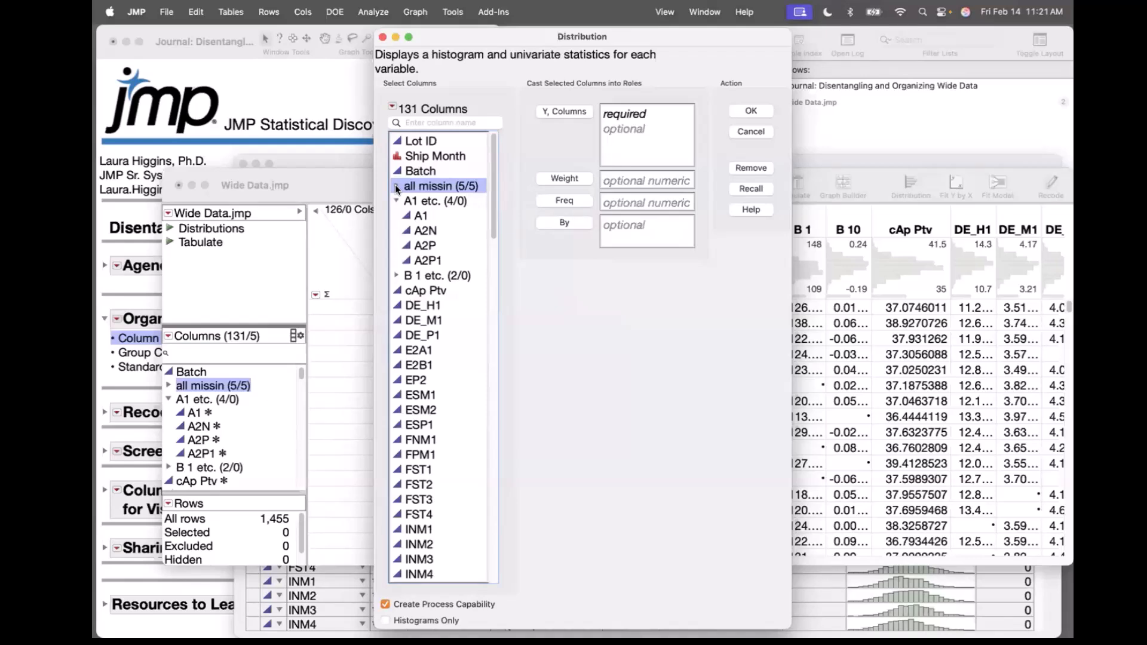
Look over the hide and exclude options for the all missin group in the data table and return to the Distribution dialog
{"action": "right_click", "coordinate": [206, 385]}
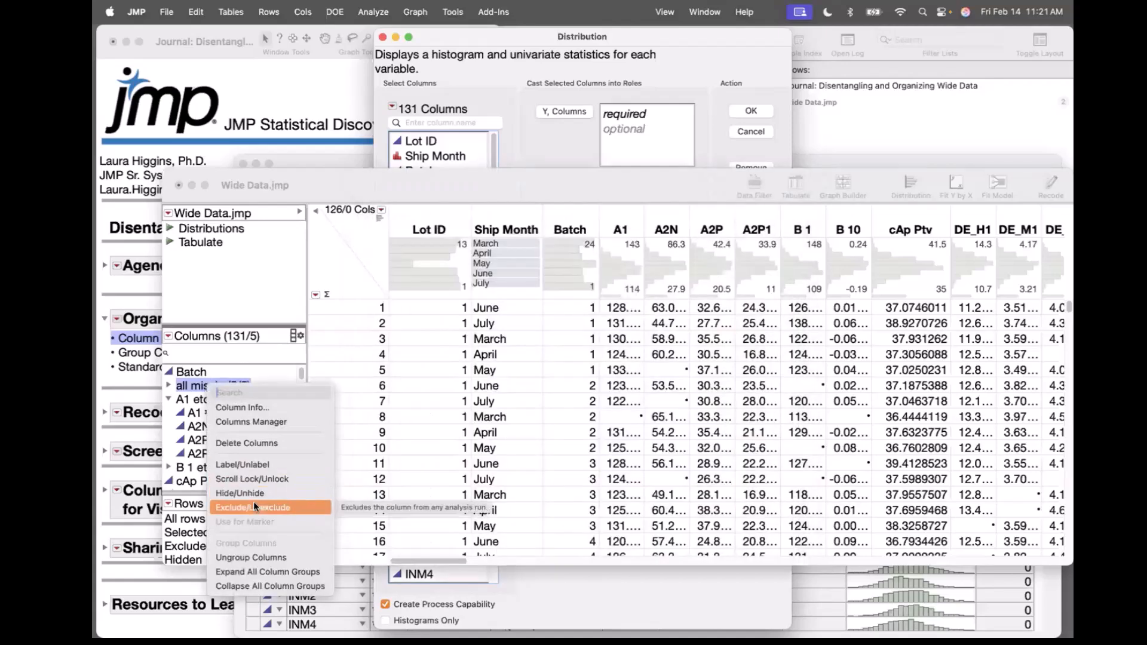
{"action": "left_click", "coordinate": [286, 351]}
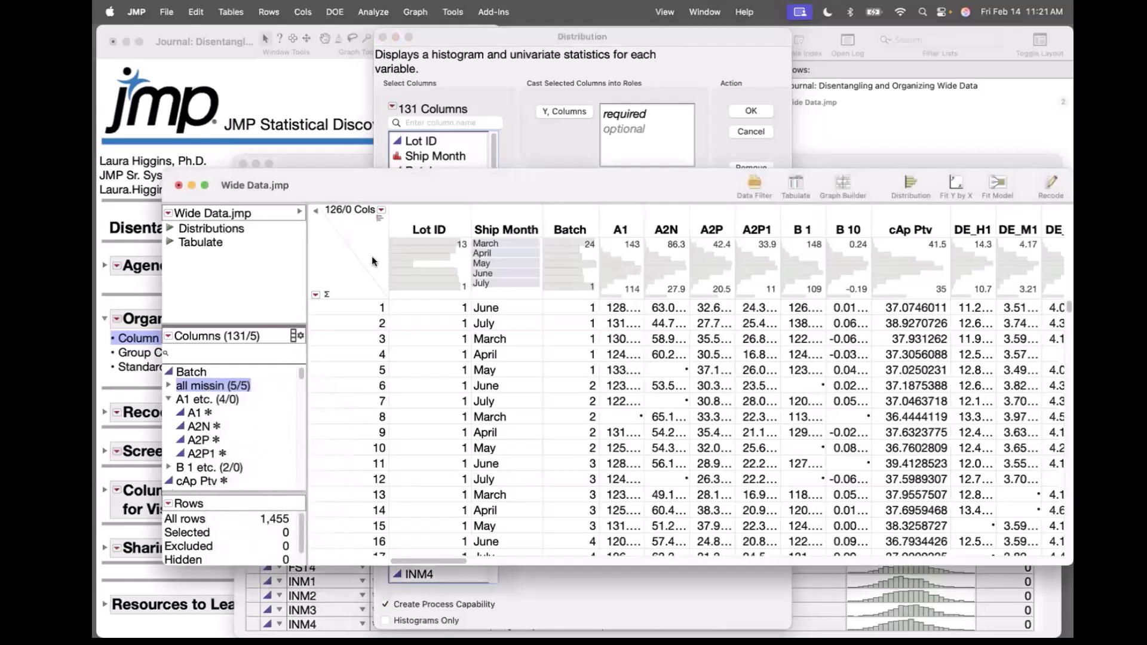
{"action": "left_click", "coordinate": [519, 156]}
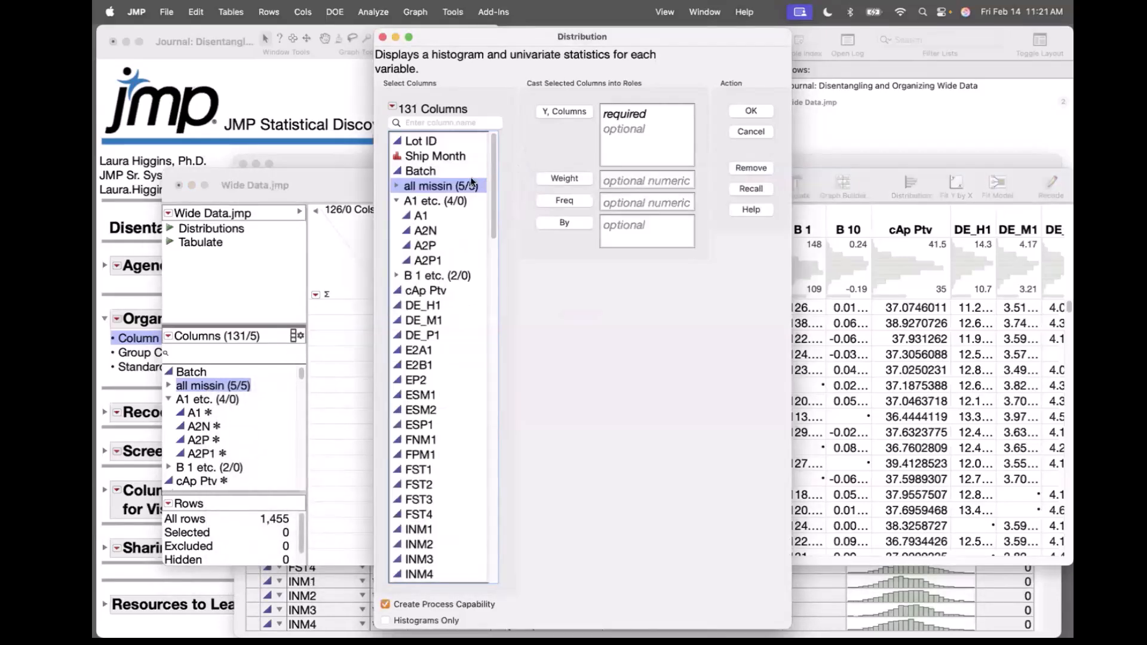
Assign the B 1 etc. and A1 etc. column groups as Y columns in the Distribution dialog
{"action": "left_click", "coordinate": [438, 202]}
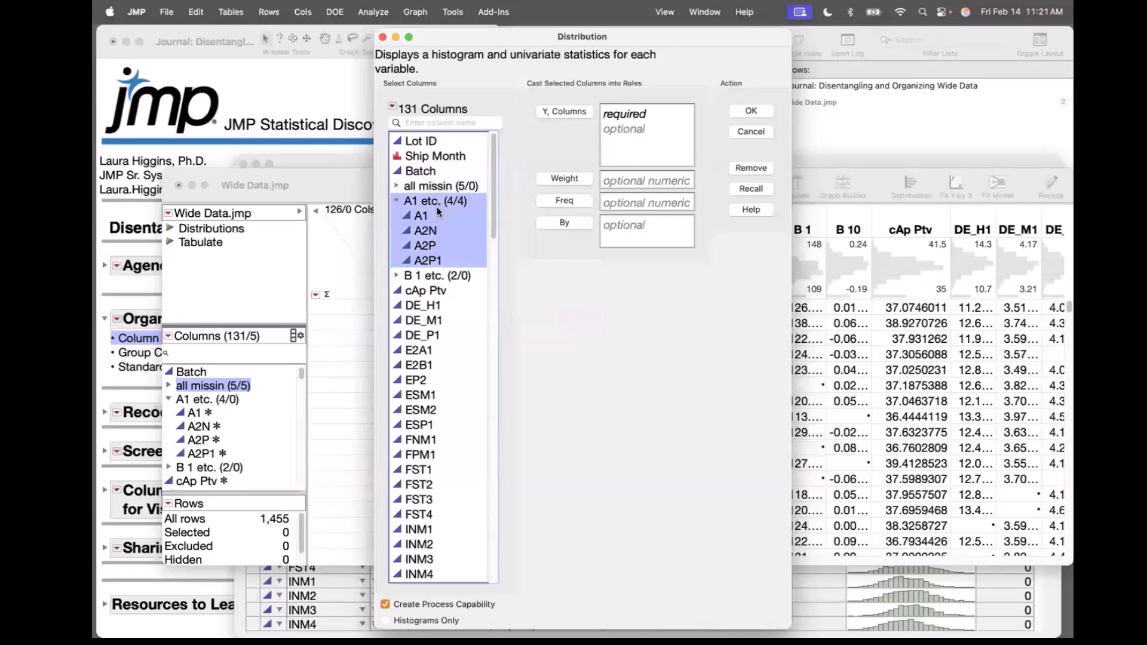
{"action": "left_click", "coordinate": [419, 275]}
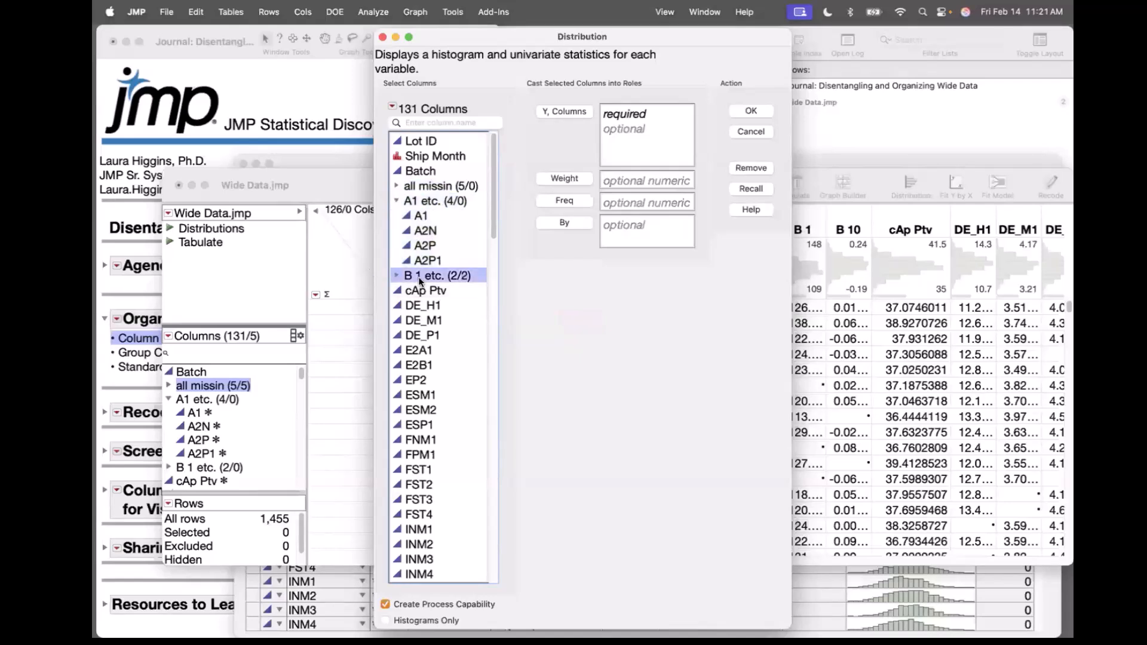
{"action": "left_click", "coordinate": [414, 199]}
{"action": "left_click", "coordinate": [414, 275]}
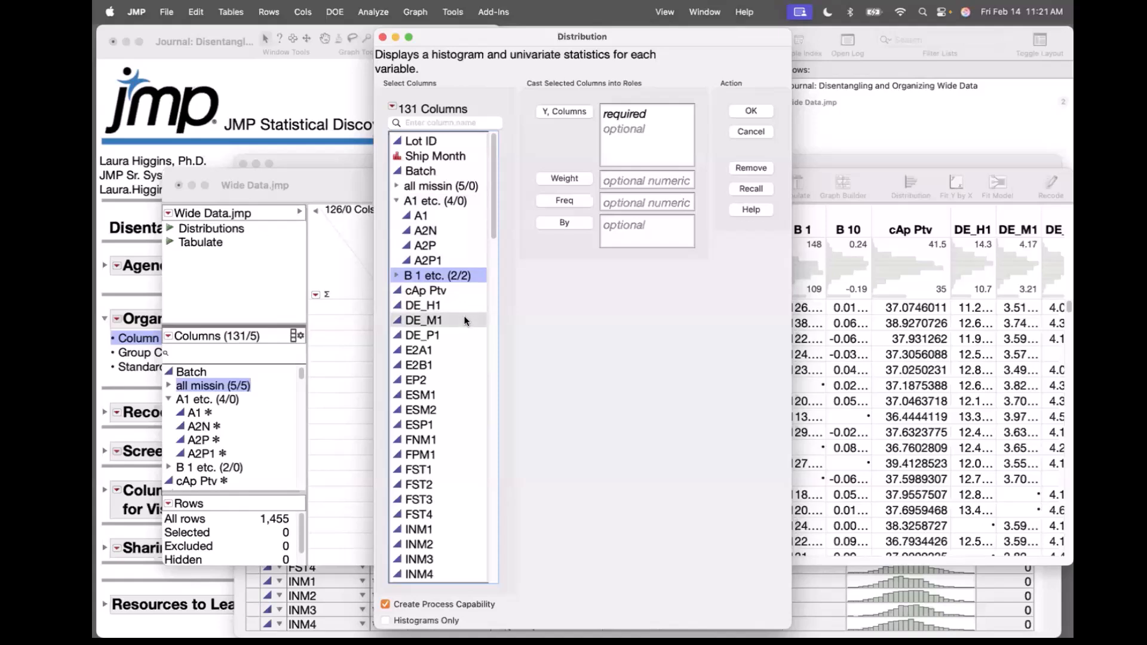
{"action": "left_click", "coordinate": [571, 112]}
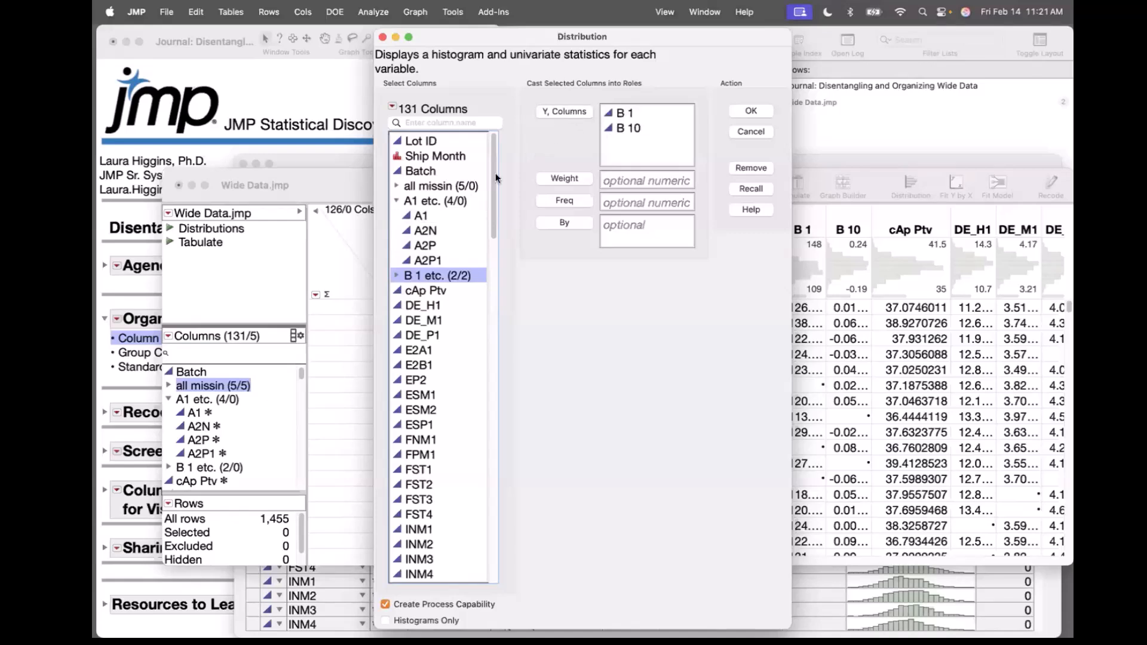
{"action": "left_click", "coordinate": [453, 202]}
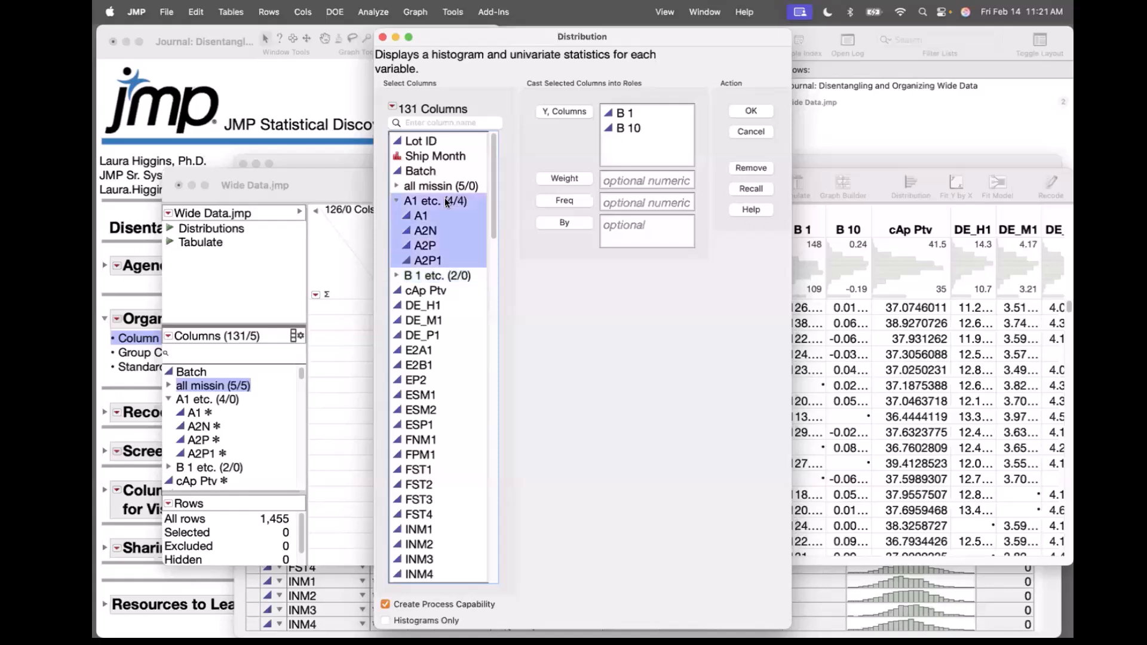
{"action": "left_click", "coordinate": [578, 111]}
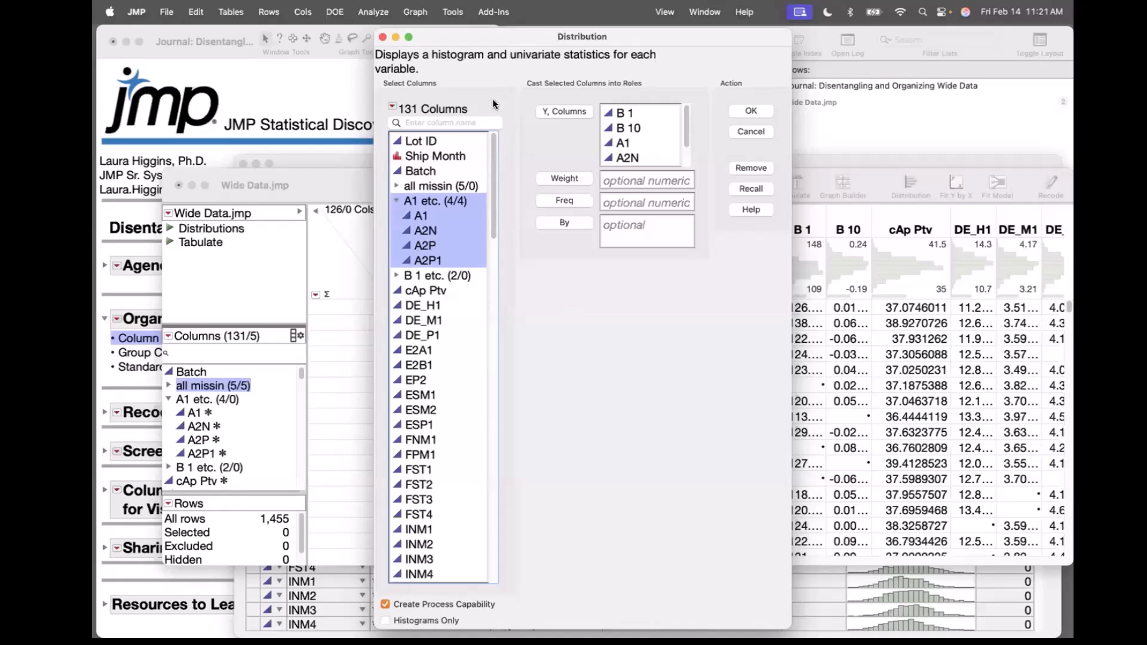
Sort the Distribution dialog's column list by name in descending order
{"action": "left_click_drag", "start_coordinate": [492, 98], "coordinate": [388, 103]}
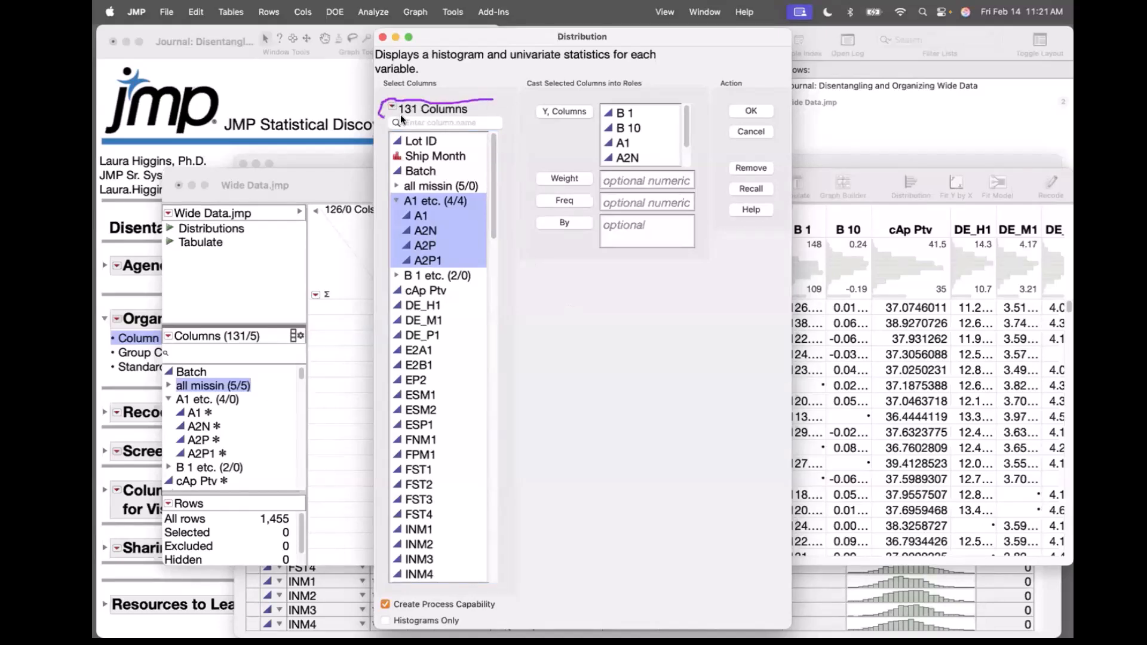
{"action": "left_click", "coordinate": [393, 106]}
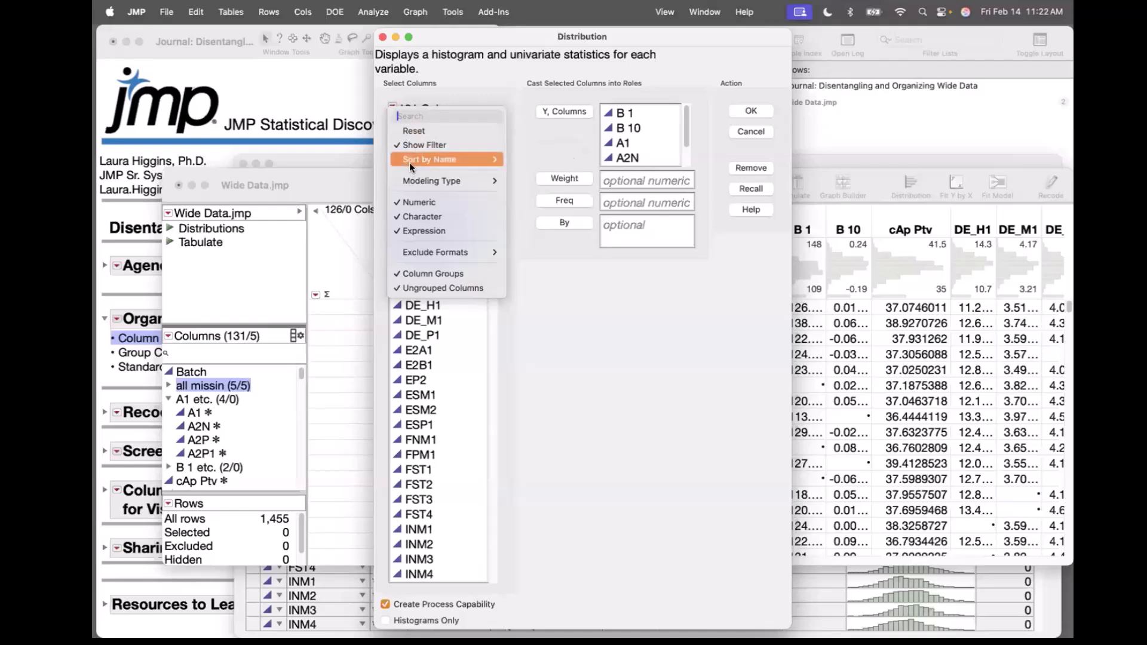
{"action": "mouse_move", "coordinate": [410, 162]}
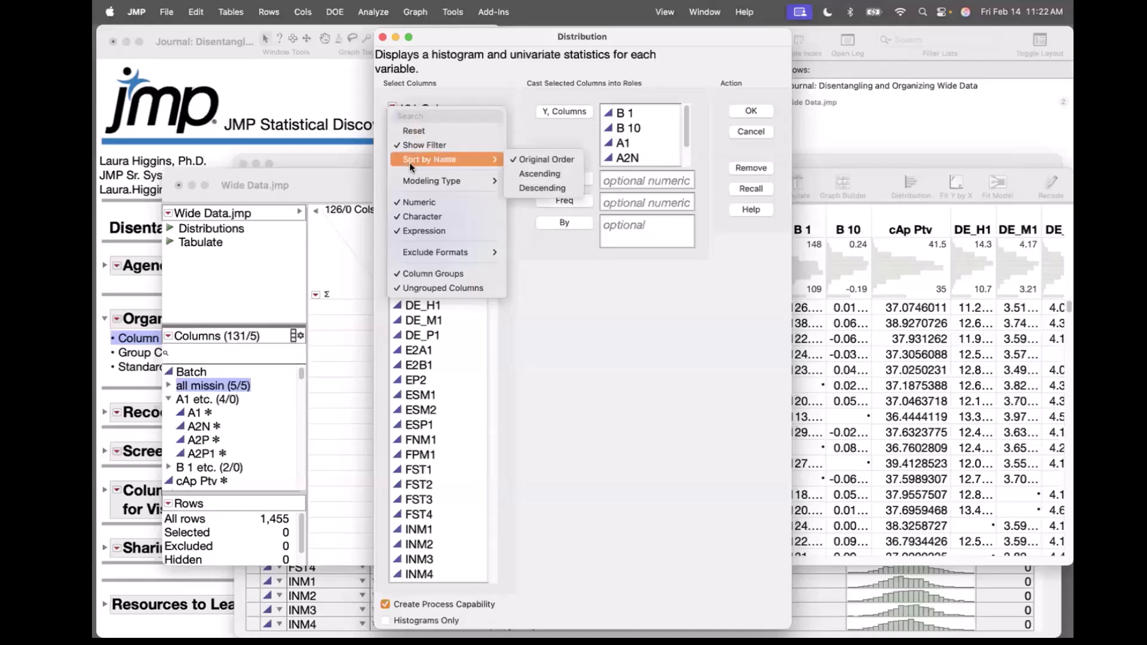
{"action": "left_click", "coordinate": [534, 188]}
{"action": "scroll", "coordinate": [422, 185], "scroll_direction": "up", "scroll_amount": 20}
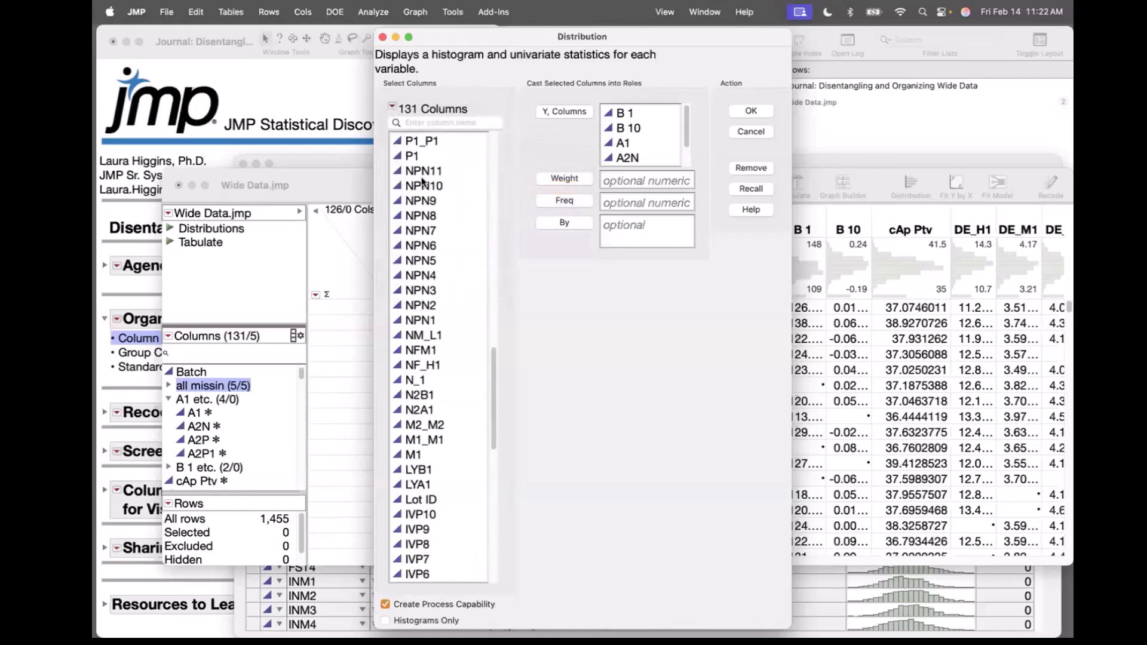
Filter the Distribution column list by "v" and by "si", and clear the filter
{"action": "left_click", "coordinate": [436, 123]}
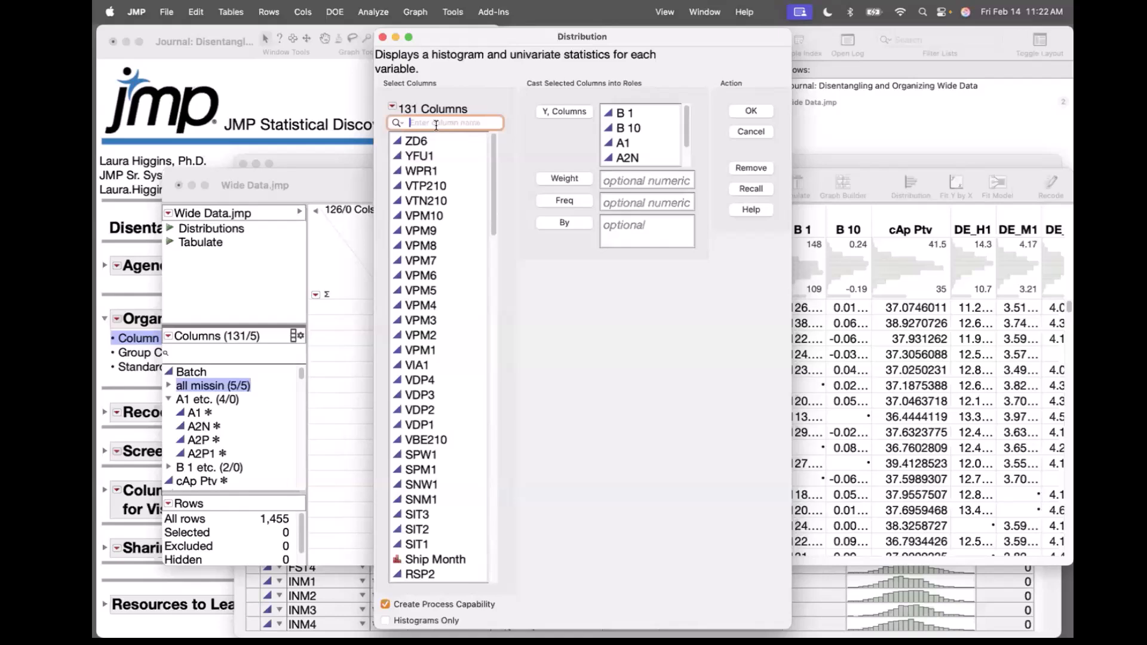
{"action": "type", "text": "v"}
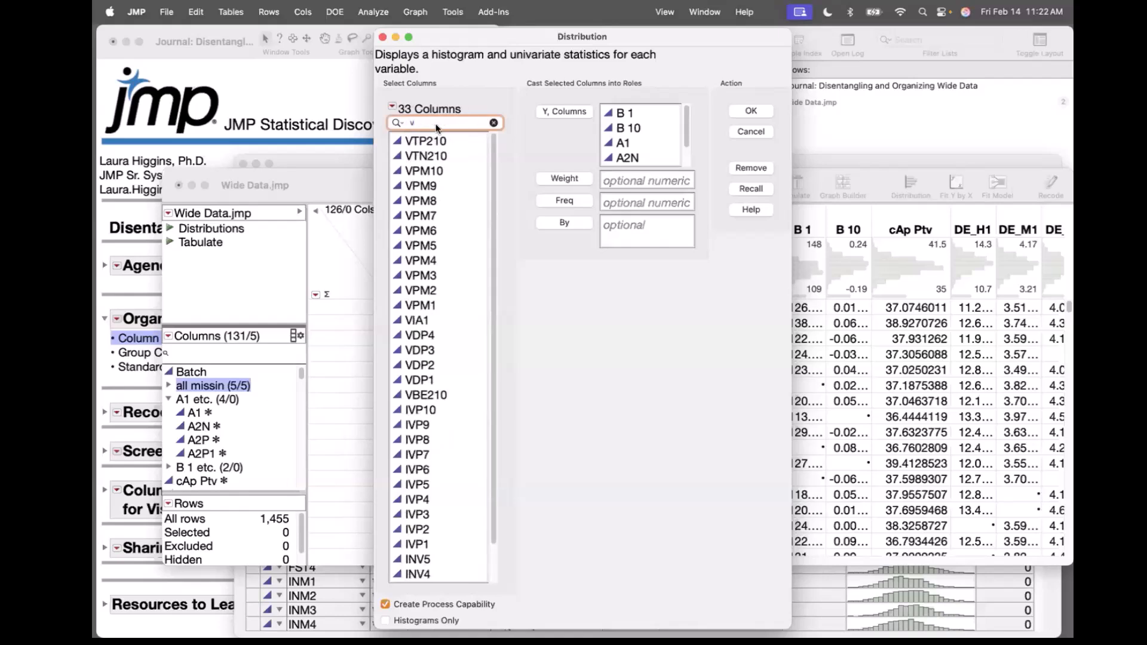
{"action": "scroll", "coordinate": [497, 202], "scroll_direction": "down", "scroll_amount": 2}
{"action": "scroll", "coordinate": [496, 202], "scroll_direction": "up", "scroll_amount": 2}
{"action": "key", "text": "BackSpace"}
{"action": "type", "text": "s"}
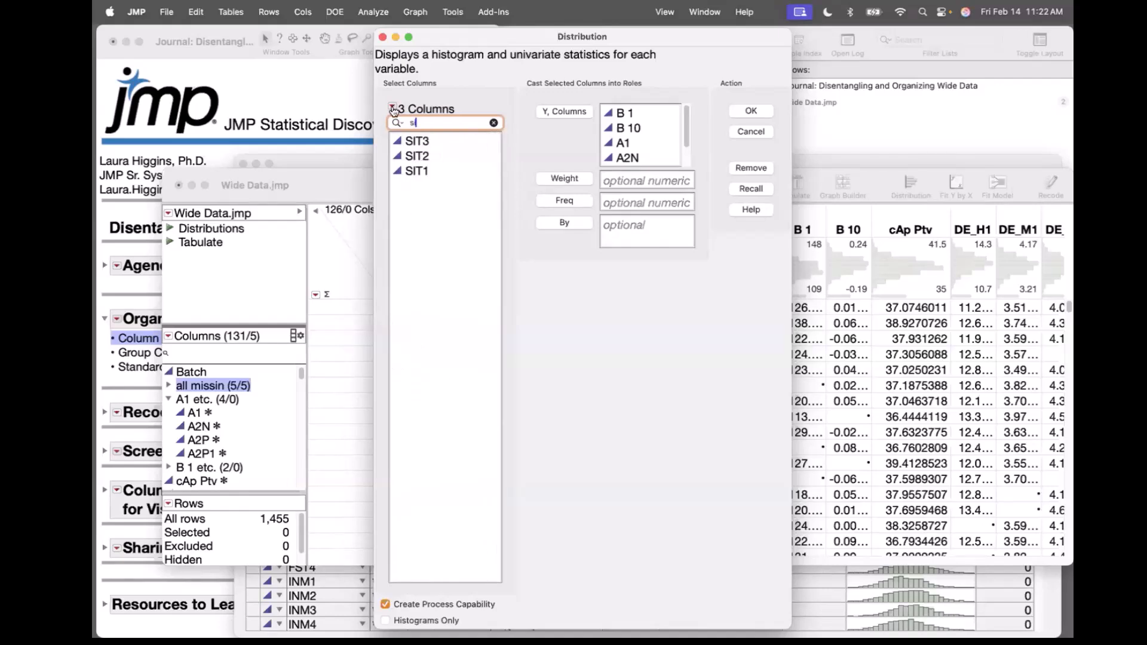
{"action": "left_click", "coordinate": [393, 108]}
{"action": "left_click", "coordinate": [392, 108]}
{"action": "type", "text": "i"}
{"action": "left_click", "coordinate": [494, 123]}
{"action": "left_click", "coordinate": [511, 76]}
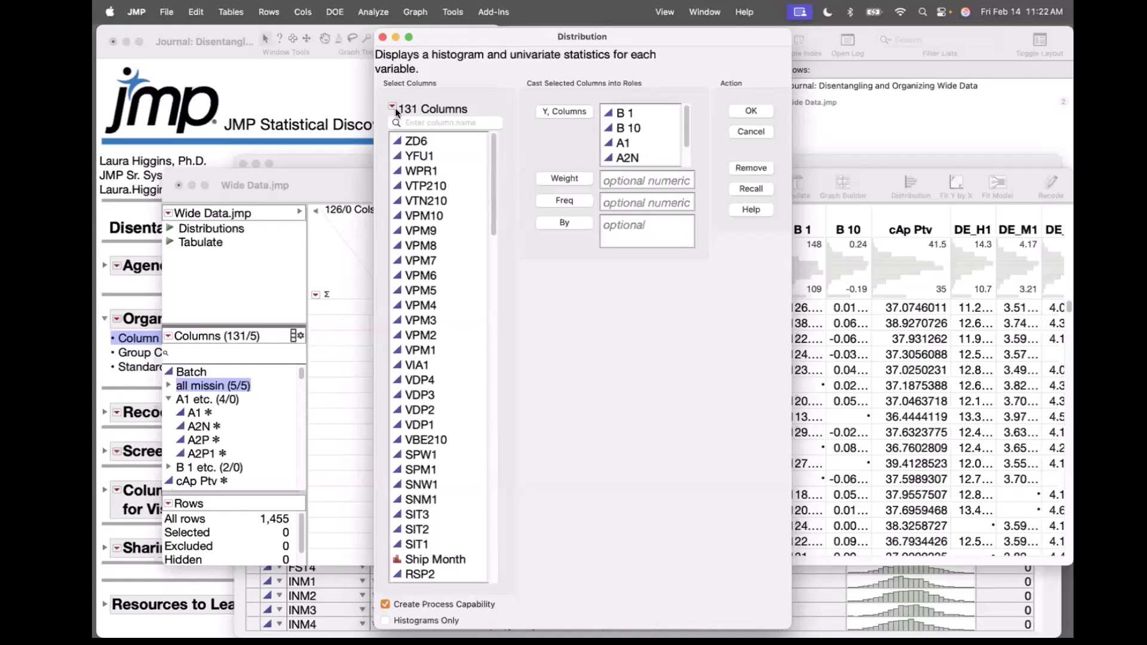
Reset the Distribution column list to its default grouped order and cancel the dialog
{"action": "mouse_move", "coordinate": [711, 279]}
{"action": "left_mouse_down"}
{"action": "mouse_move", "coordinate": [789, 200]}
{"action": "mouse_move", "coordinate": [722, 202]}
{"action": "mouse_move", "coordinate": [750, 233]}
{"action": "left_mouse_up"}
{"action": "scroll", "coordinate": [492, 226], "scroll_direction": "down", "scroll_amount": 15}
{"action": "left_click", "coordinate": [392, 107]}
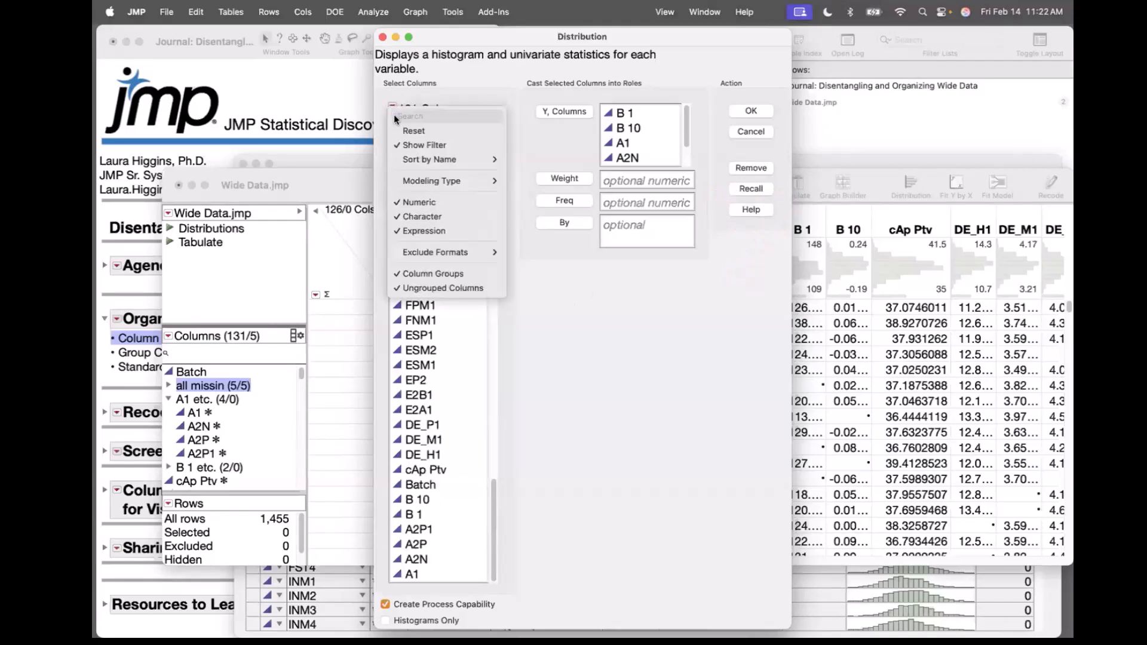
{"action": "left_click", "coordinate": [395, 128]}
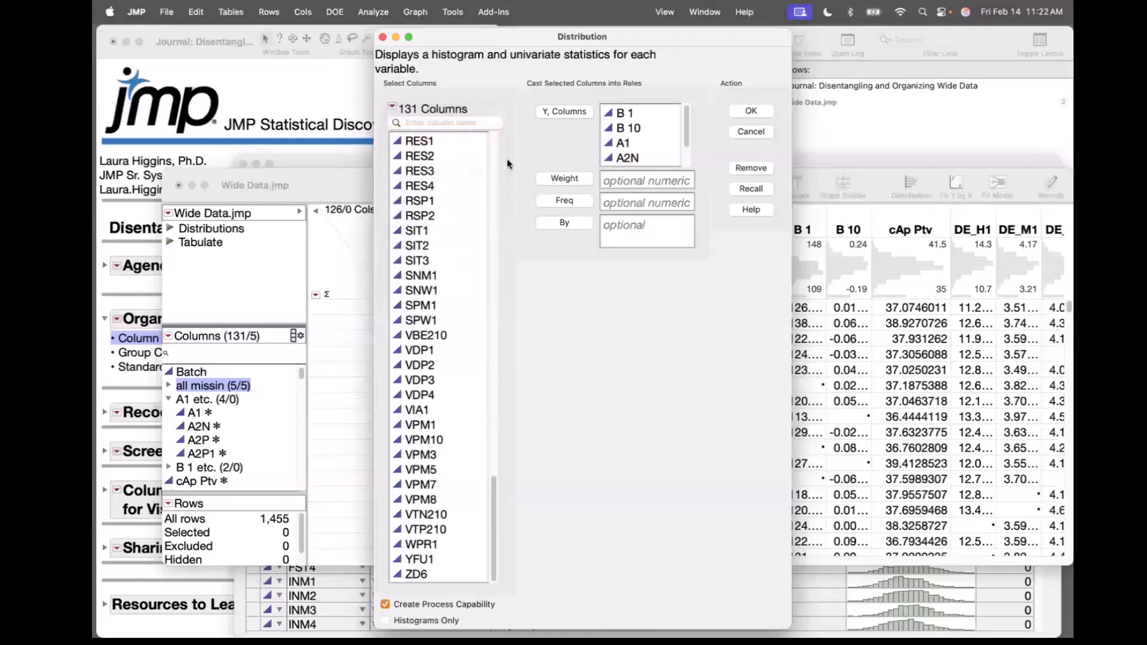
{"action": "scroll", "coordinate": [490, 157], "scroll_direction": "up", "scroll_amount": 15}
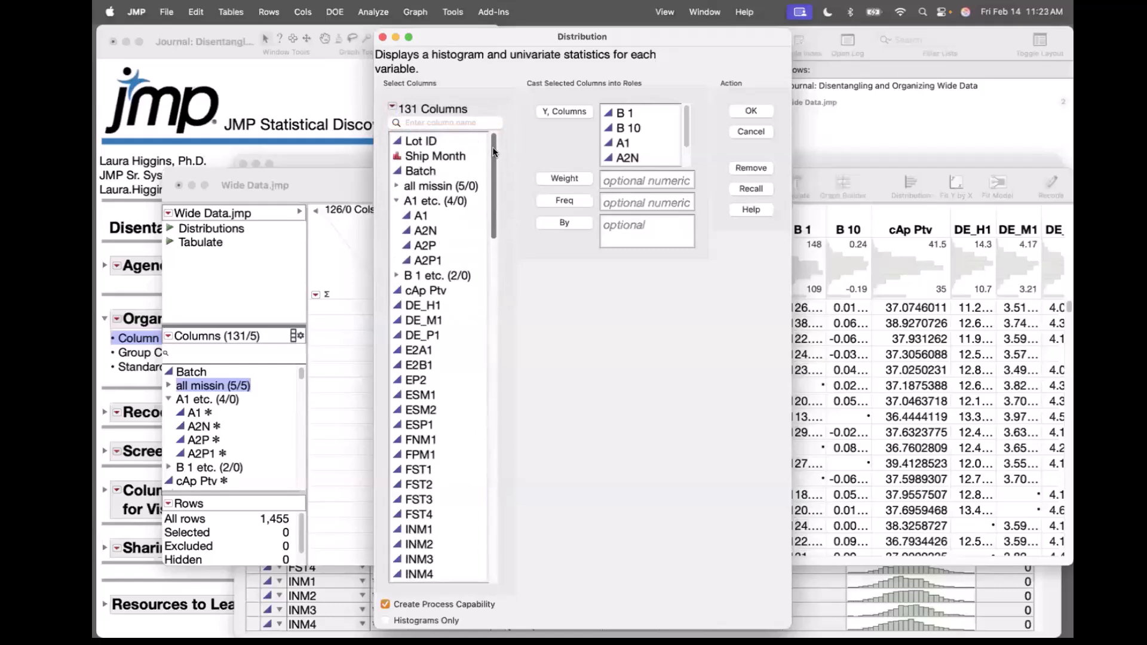
{"action": "mouse_move", "coordinate": [546, 287]}
{"action": "left_mouse_down"}
{"action": "mouse_move", "coordinate": [421, 293]}
{"action": "mouse_move", "coordinate": [449, 252]}
{"action": "mouse_move", "coordinate": [532, 290]}
{"action": "left_mouse_up"}
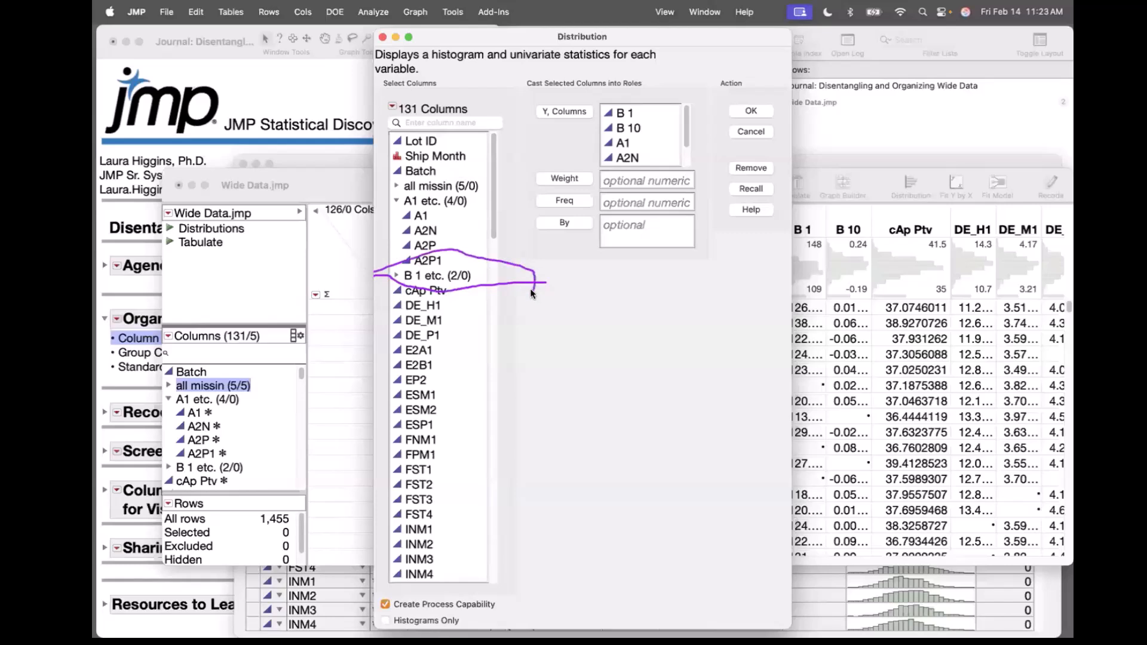
{"action": "mouse_move", "coordinate": [500, 171]}
{"action": "left_mouse_down"}
{"action": "mouse_move", "coordinate": [382, 221]}
{"action": "mouse_move", "coordinate": [509, 260]}
{"action": "left_mouse_up"}
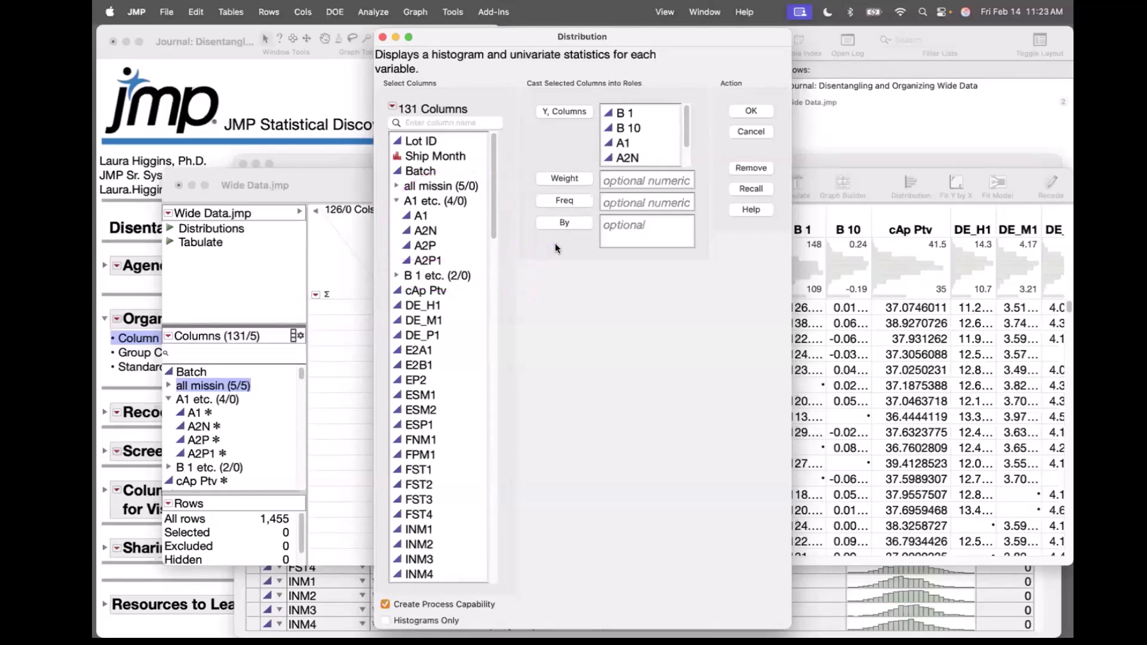
{"action": "left_click", "coordinate": [750, 133]}
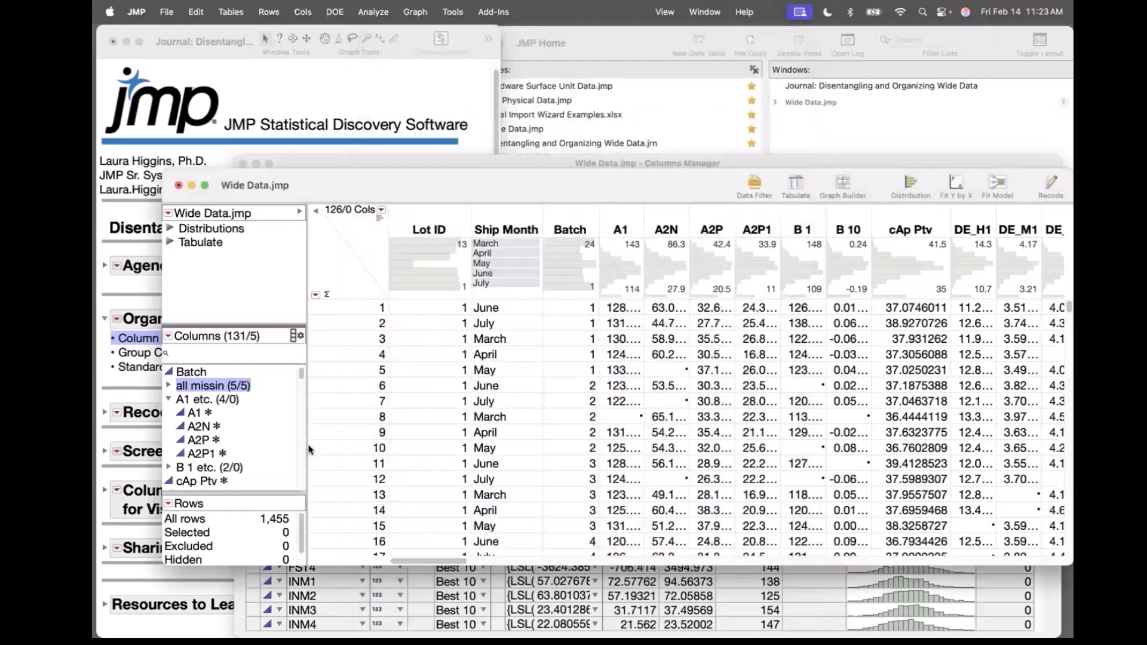
Bring the Columns Manager window for Wide Data.jmp forward and close it
{"action": "scroll", "coordinate": [226, 452], "scroll_direction": "down", "scroll_amount": 1}
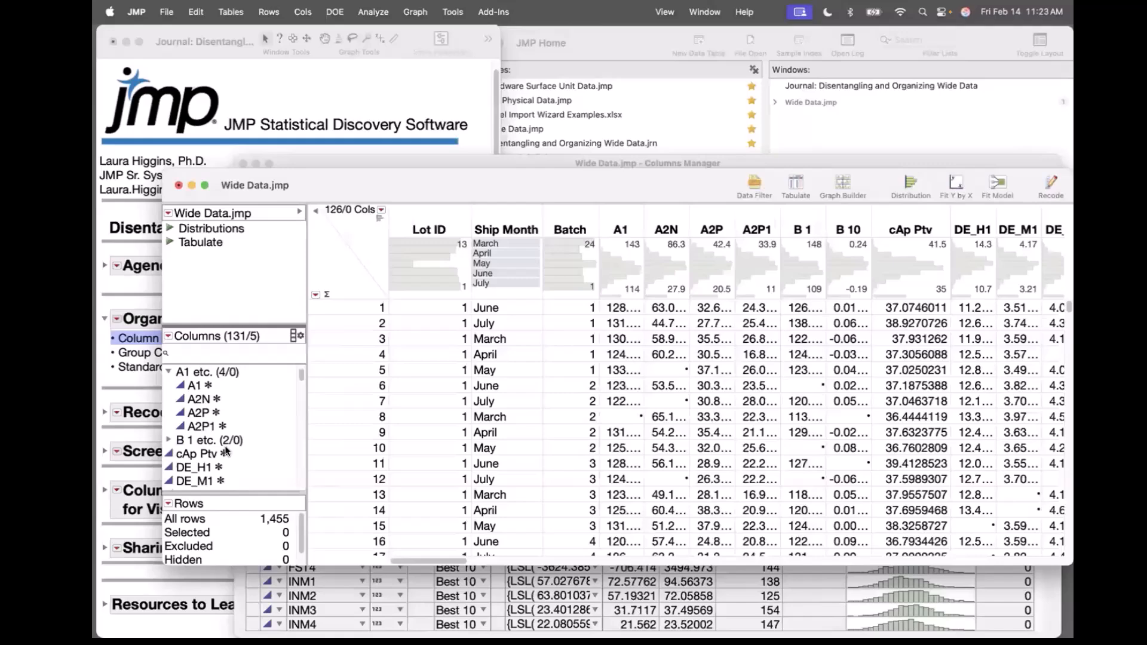
{"action": "scroll", "coordinate": [226, 452], "scroll_direction": "down", "scroll_amount": 10}
{"action": "left_click_drag", "start_coordinate": [437, 565], "coordinate": [403, 568]}
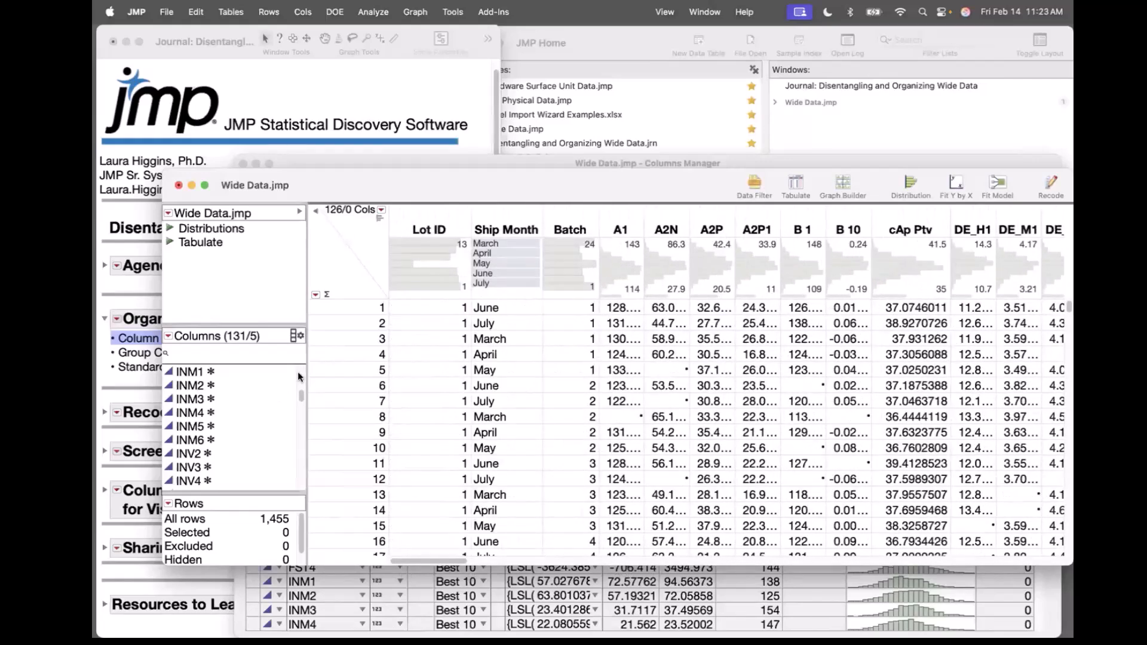
{"action": "left_click_drag", "start_coordinate": [298, 388], "coordinate": [307, 286]}
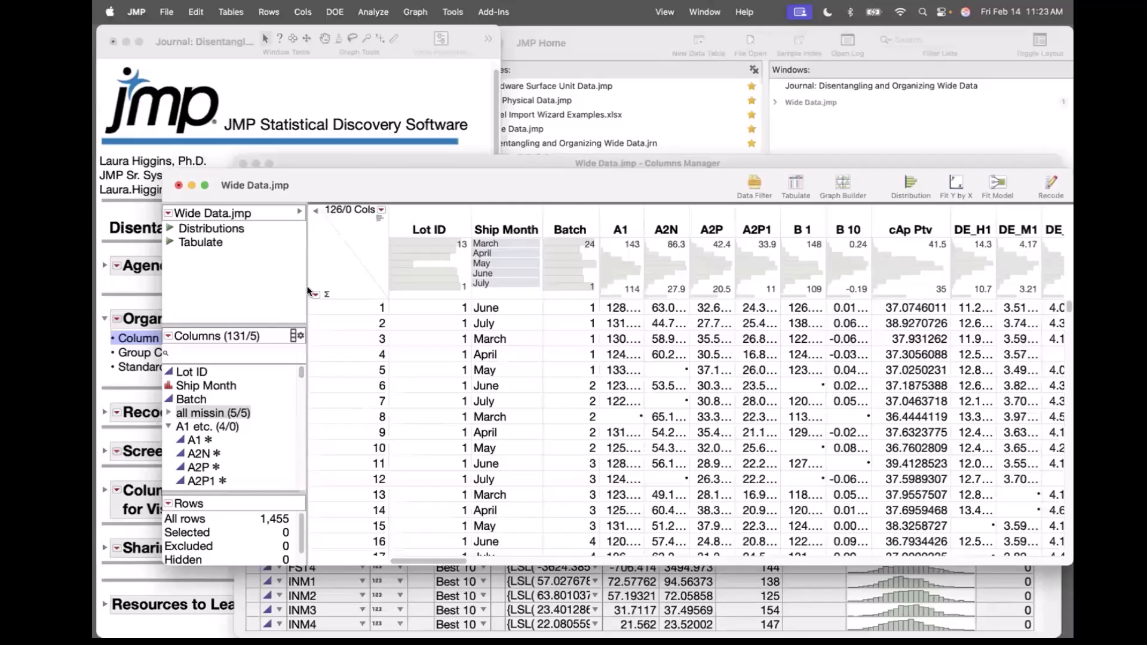
{"action": "left_click_drag", "start_coordinate": [332, 168], "coordinate": [326, 185]}
{"action": "left_click", "coordinate": [328, 160]}
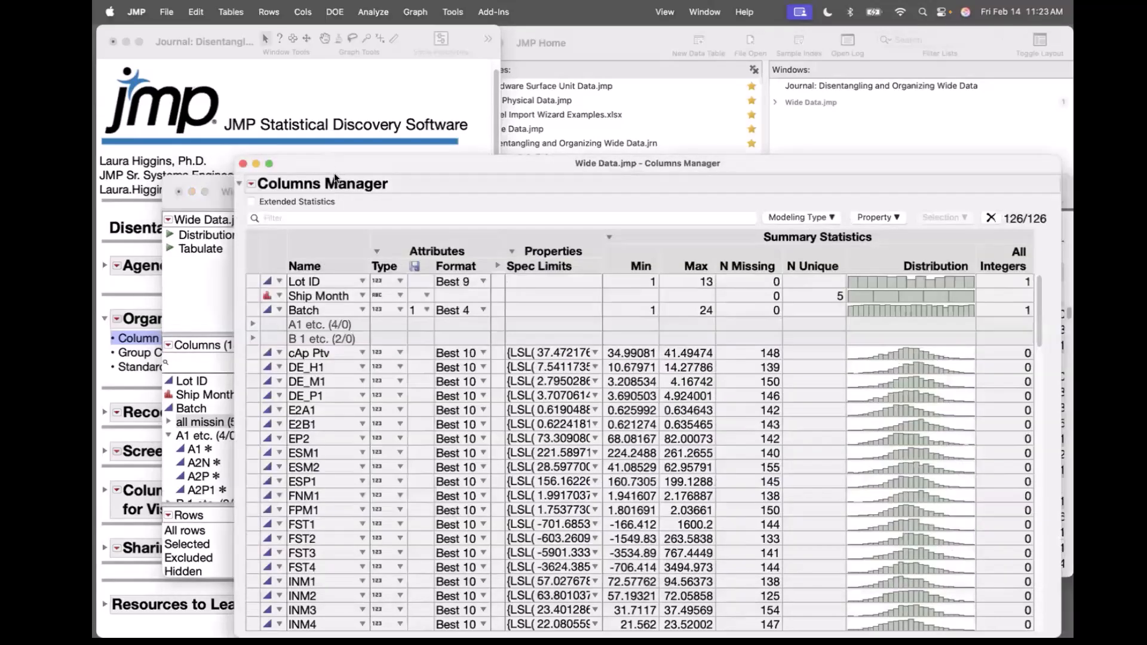
{"action": "left_click", "coordinate": [243, 163]}
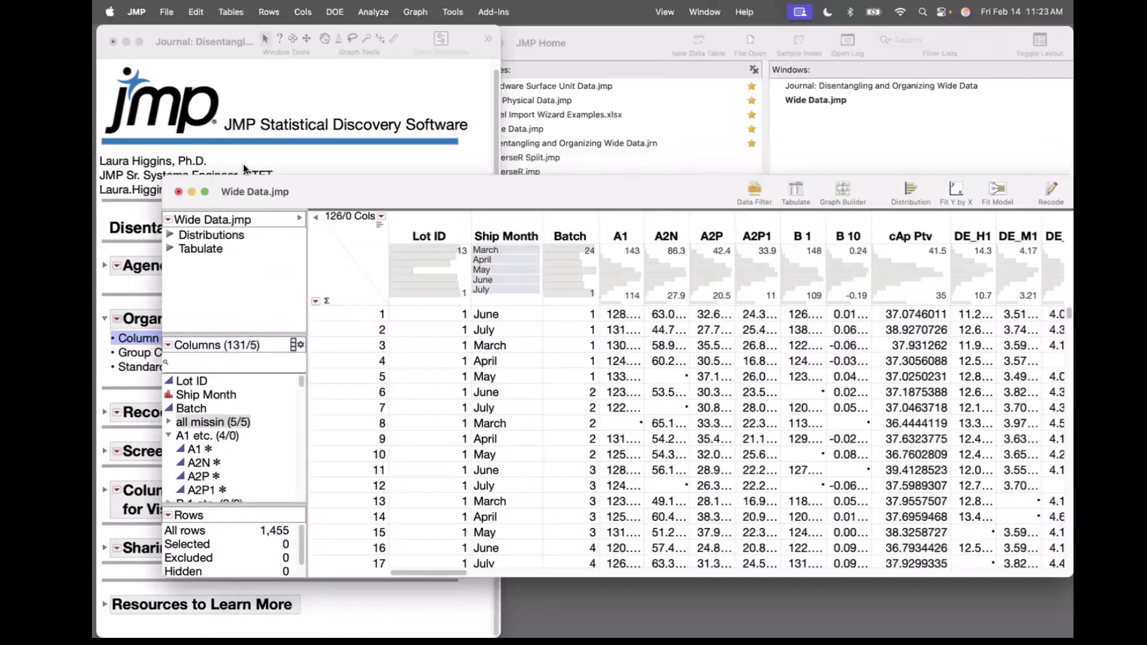
Open Columns Manager for Wide Data, expand the B 1 etc. group, collapse both column groups, and close the window
{"action": "left_click", "coordinate": [303, 11]}
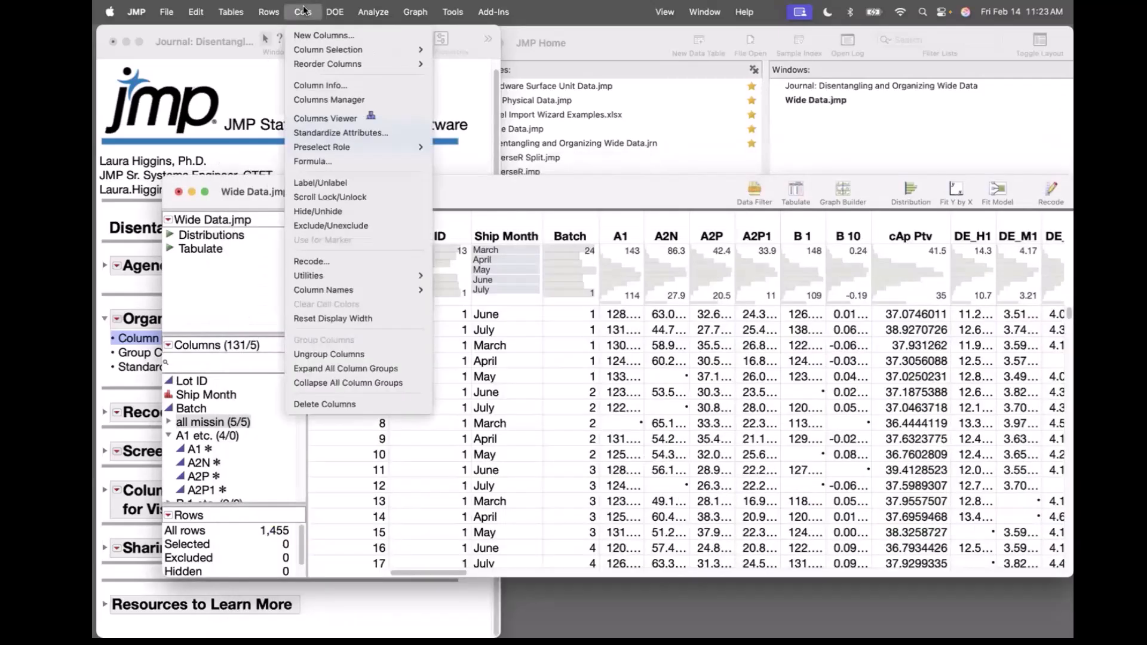
{"action": "left_click", "coordinate": [320, 99]}
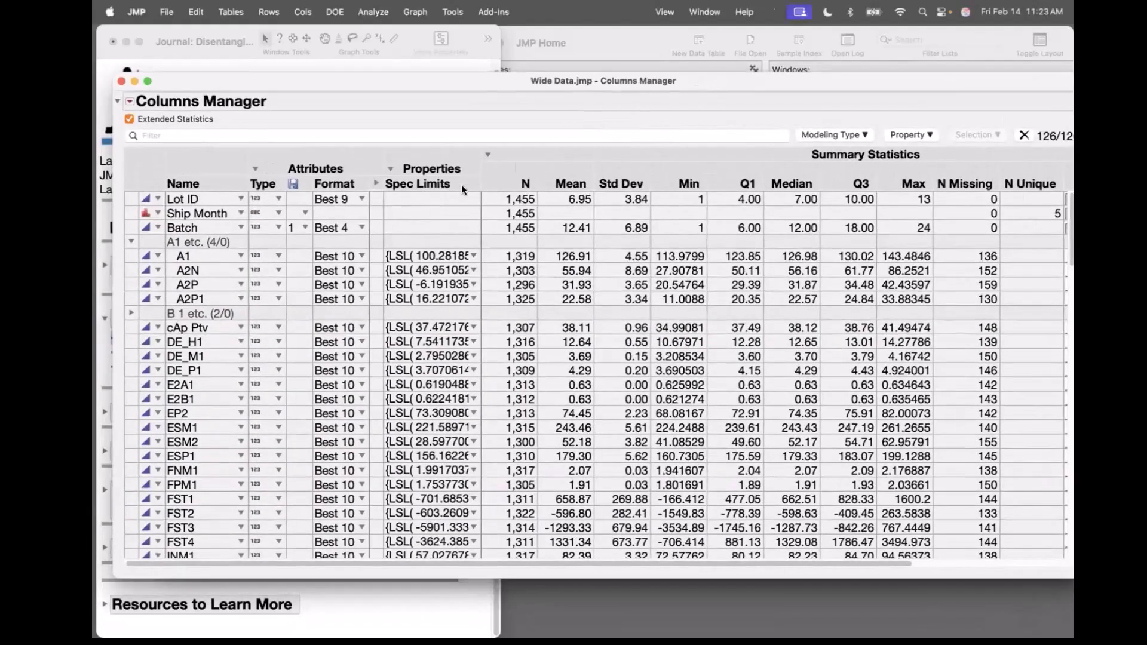
{"action": "left_click", "coordinate": [132, 312]}
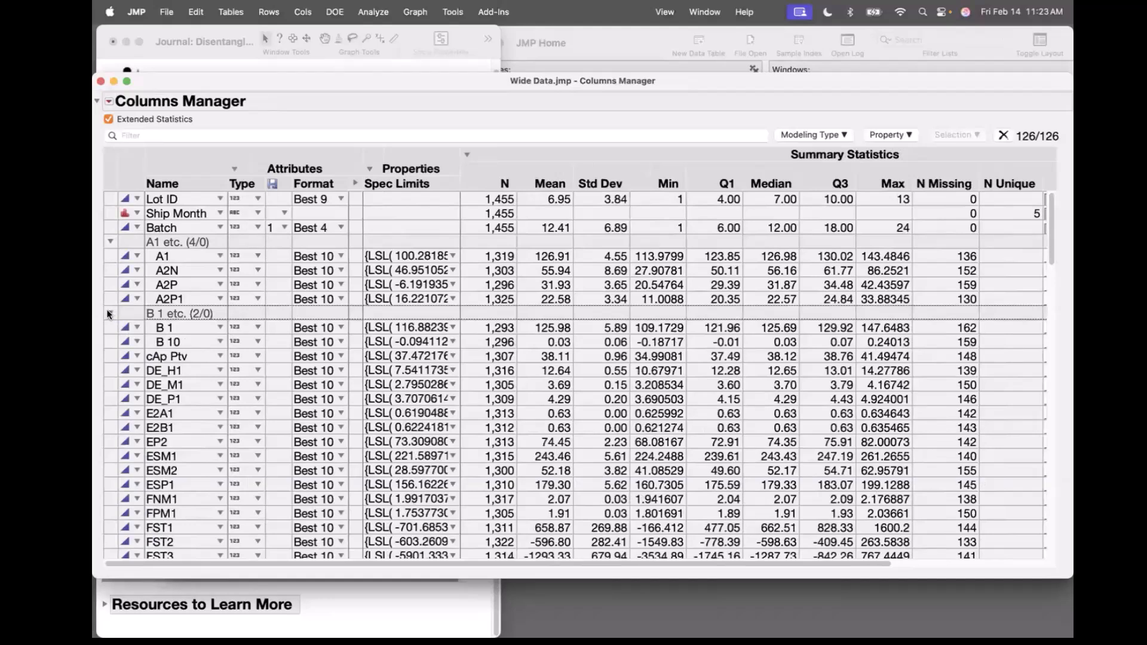
{"action": "left_click", "coordinate": [109, 313]}
{"action": "left_click", "coordinate": [109, 242]}
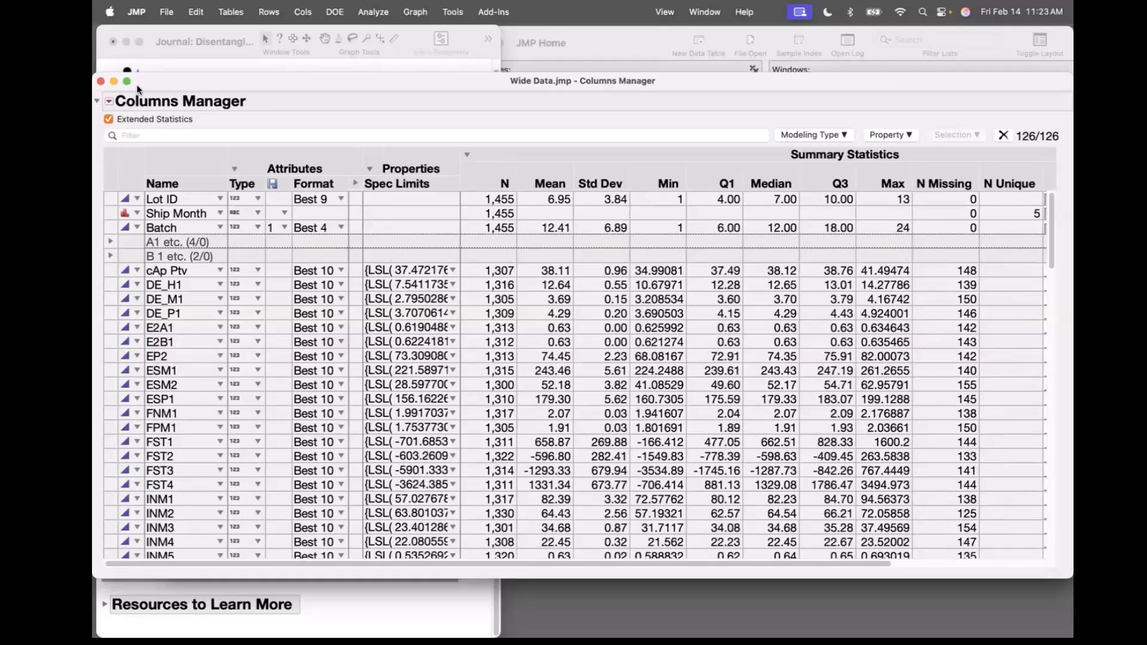
{"action": "left_click", "coordinate": [100, 81]}
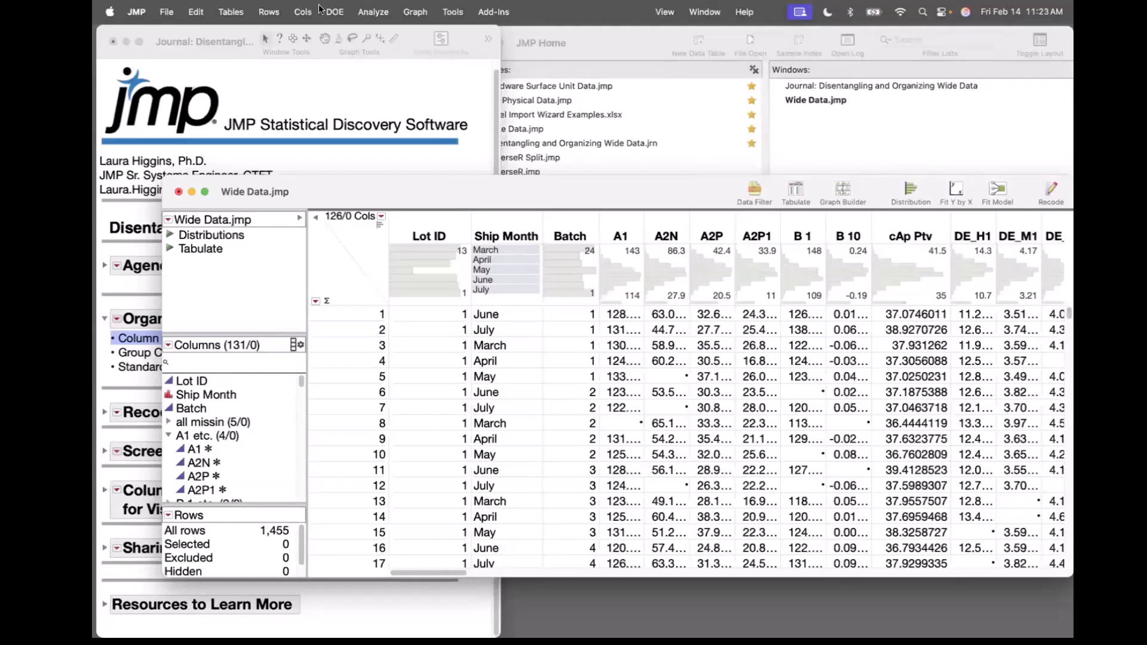
Open the legacy Columns Viewer and show summary statistics for the columns from the A1 etc. group through E2A1
{"action": "left_click", "coordinate": [302, 12]}
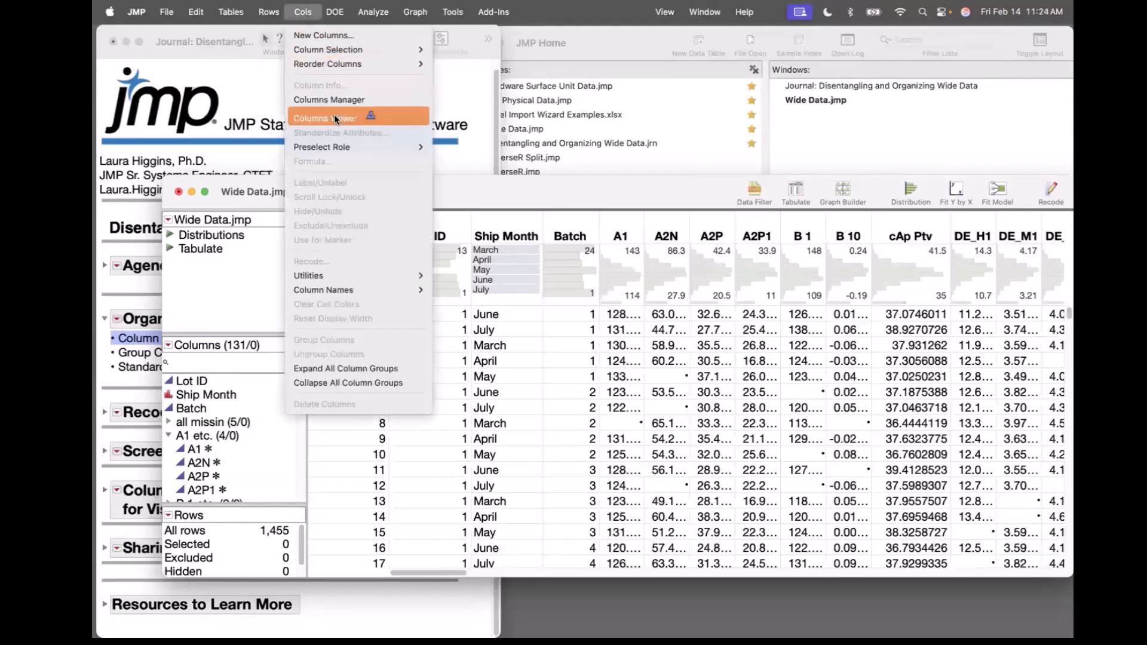
{"action": "mouse_move", "coordinate": [335, 118]}
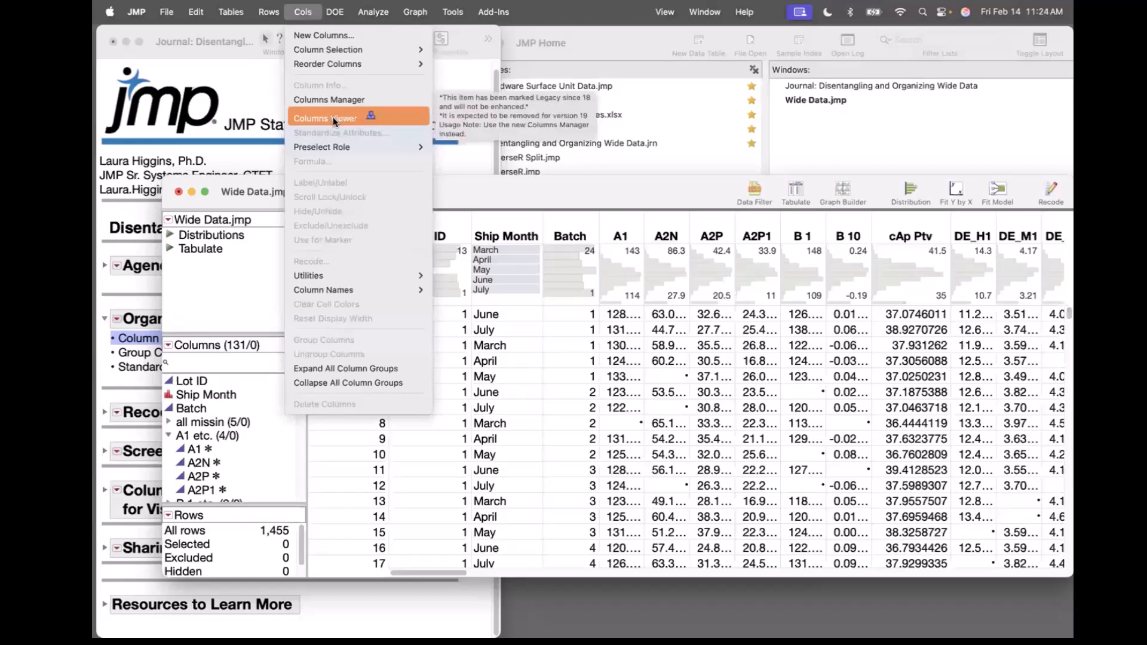
{"action": "left_click", "coordinate": [332, 118]}
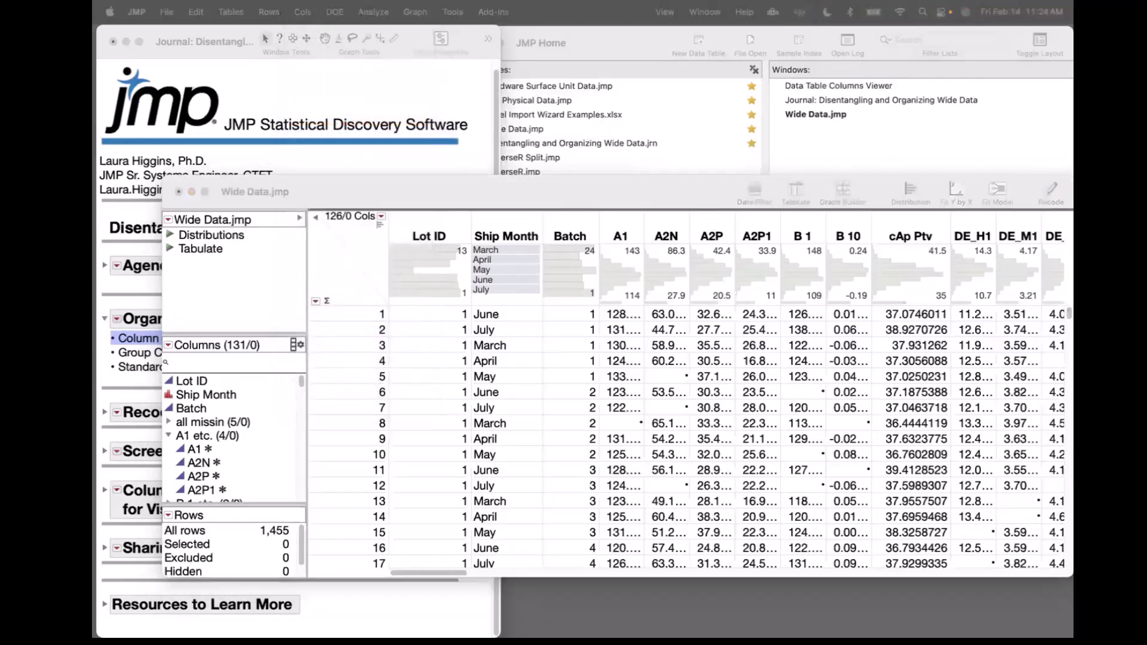
{"action": "left_click_drag", "start_coordinate": [1072, 44], "coordinate": [355, 7]}
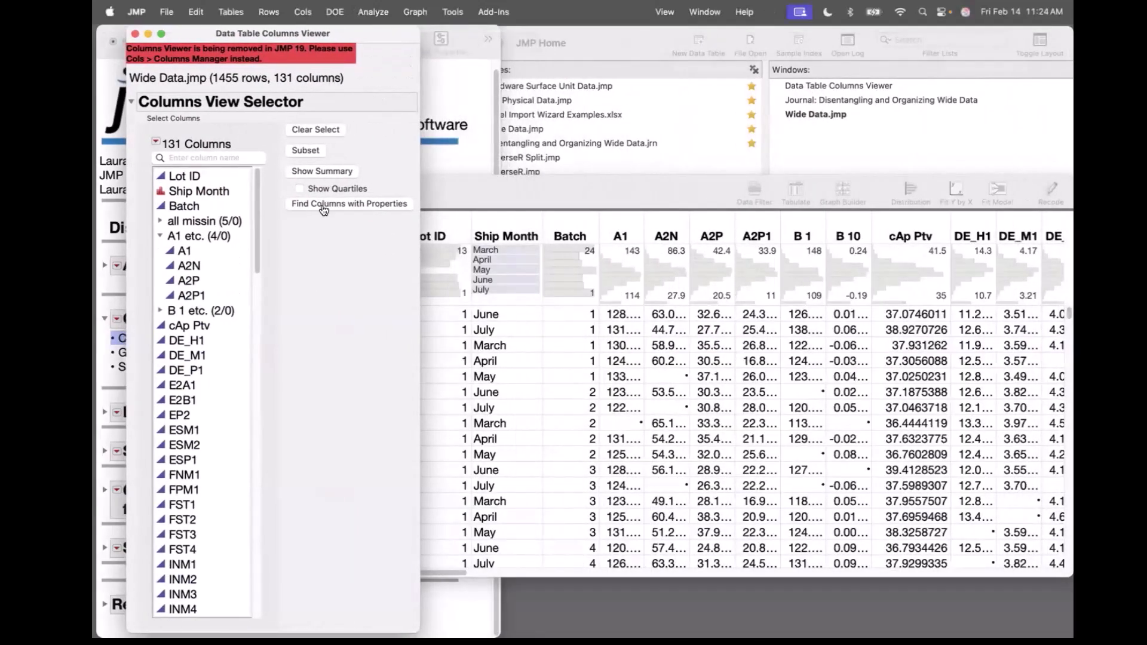
{"action": "left_click_drag", "start_coordinate": [197, 236], "coordinate": [214, 387]}
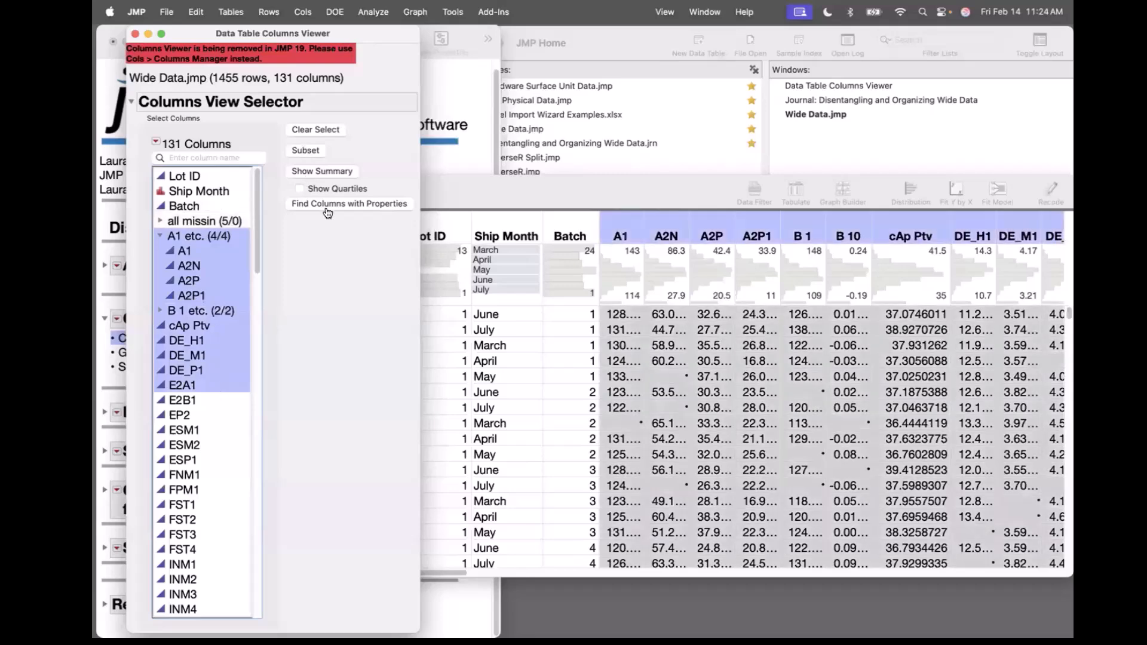
{"action": "left_click", "coordinate": [332, 174]}
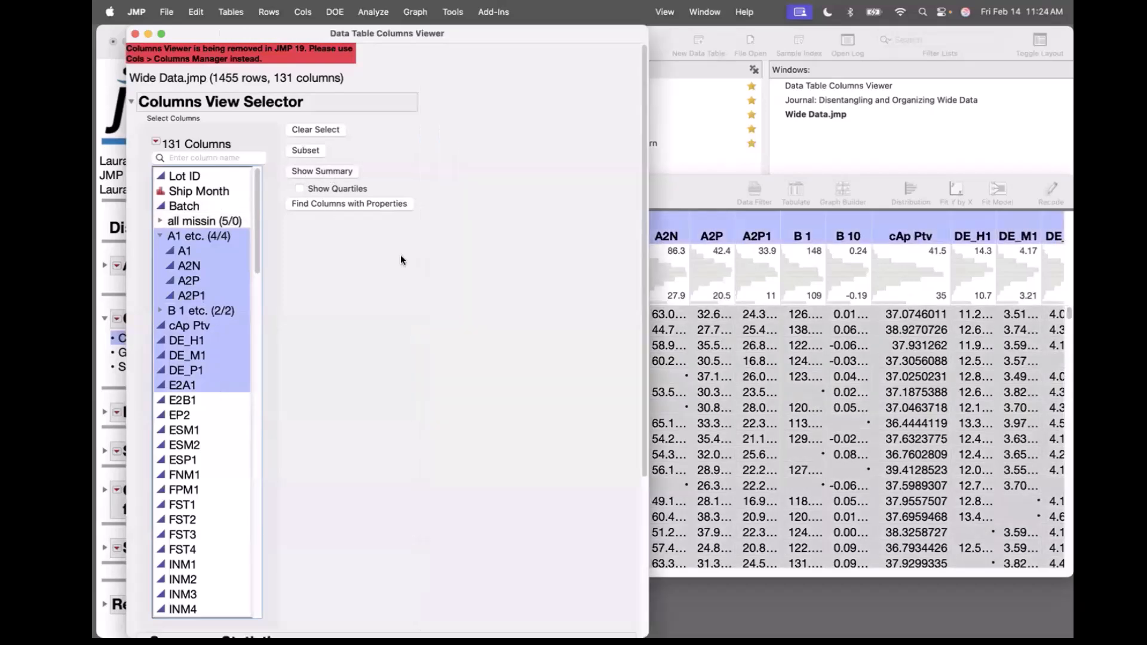
{"action": "scroll", "coordinate": [349, 296], "scroll_direction": "down", "scroll_amount": 5}
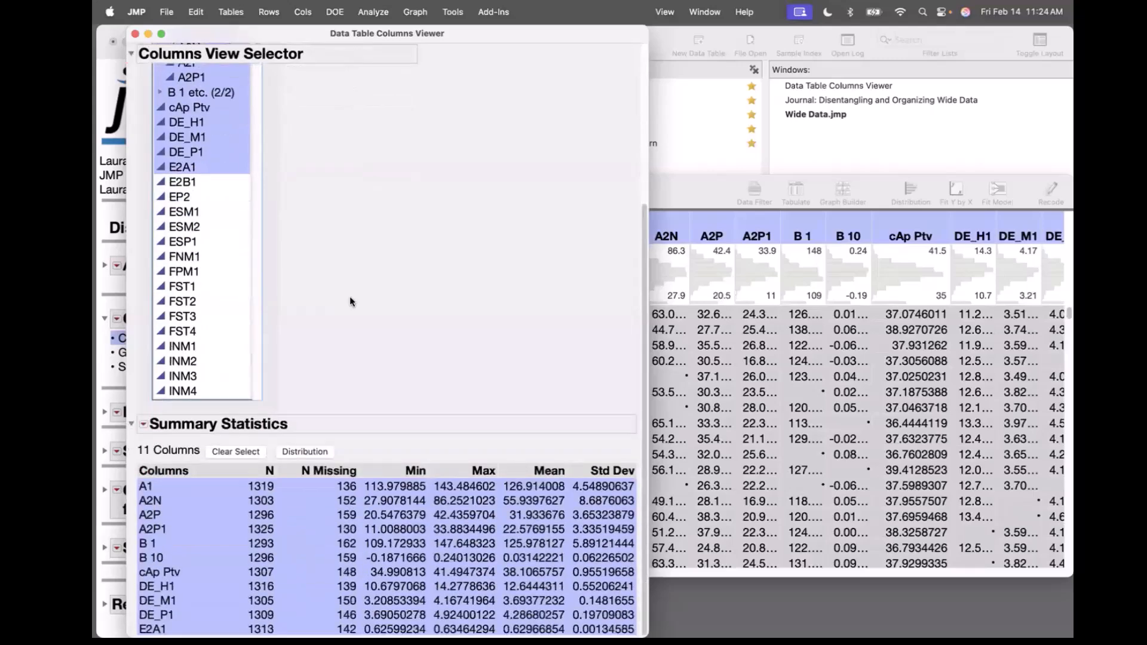
Select the A2P through DE_H1 rows in the Summary Statistics table
{"action": "left_click", "coordinate": [209, 483]}
{"action": "mouse_move", "coordinate": [184, 531]}
{"action": "left_mouse_down"}
{"action": "mouse_move", "coordinate": [180, 487]}
{"action": "mouse_move", "coordinate": [170, 512]}
{"action": "mouse_move", "coordinate": [164, 500]}
{"action": "mouse_move", "coordinate": [182, 470]}
{"action": "mouse_move", "coordinate": [172, 514]}
{"action": "left_mouse_up"}
{"action": "left_click_drag", "start_coordinate": [153, 591], "coordinate": [162, 505]}
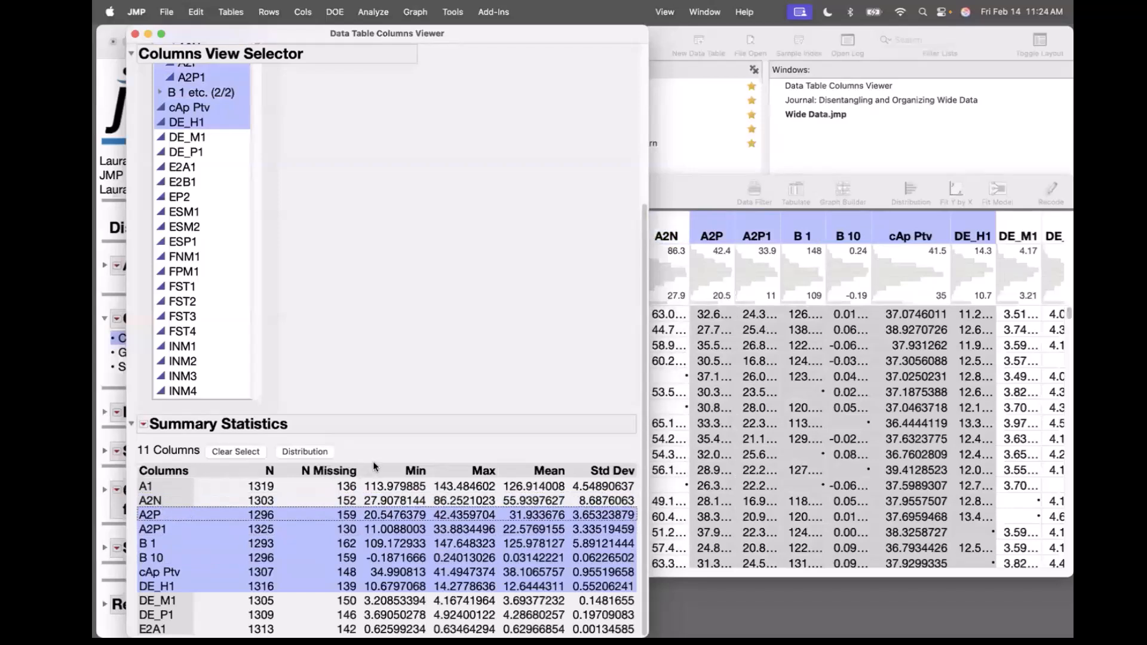
Sort the Summary Statistics table by N Missing in descending order and close the Columns Viewer
{"action": "right_click", "coordinate": [295, 490]}
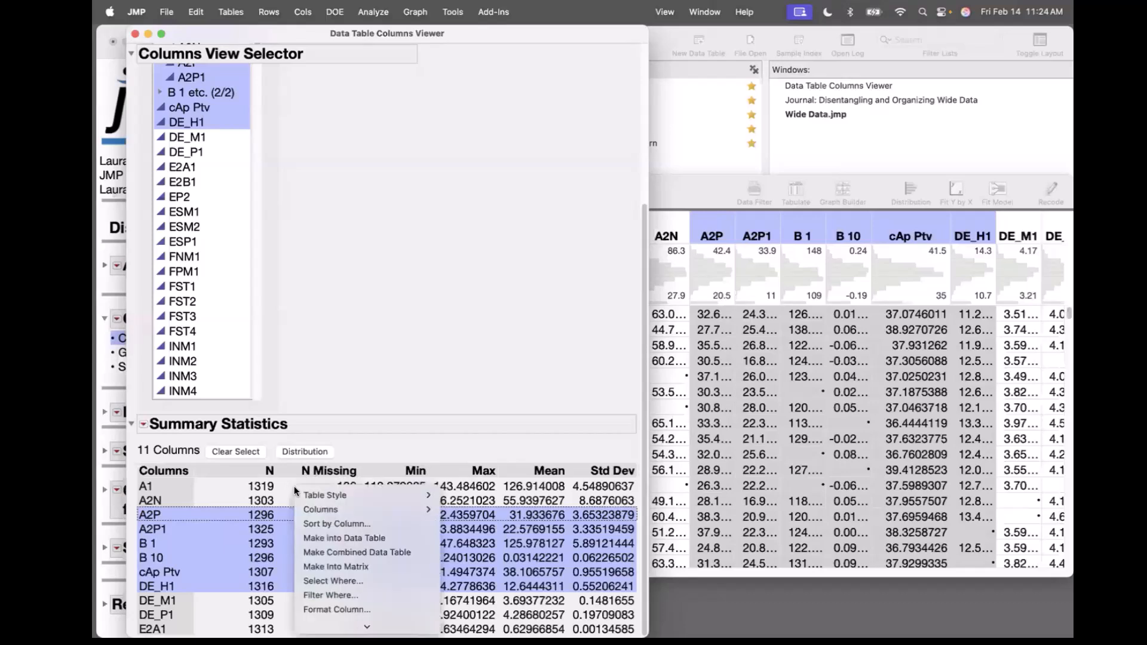
{"action": "left_click", "coordinate": [350, 523]}
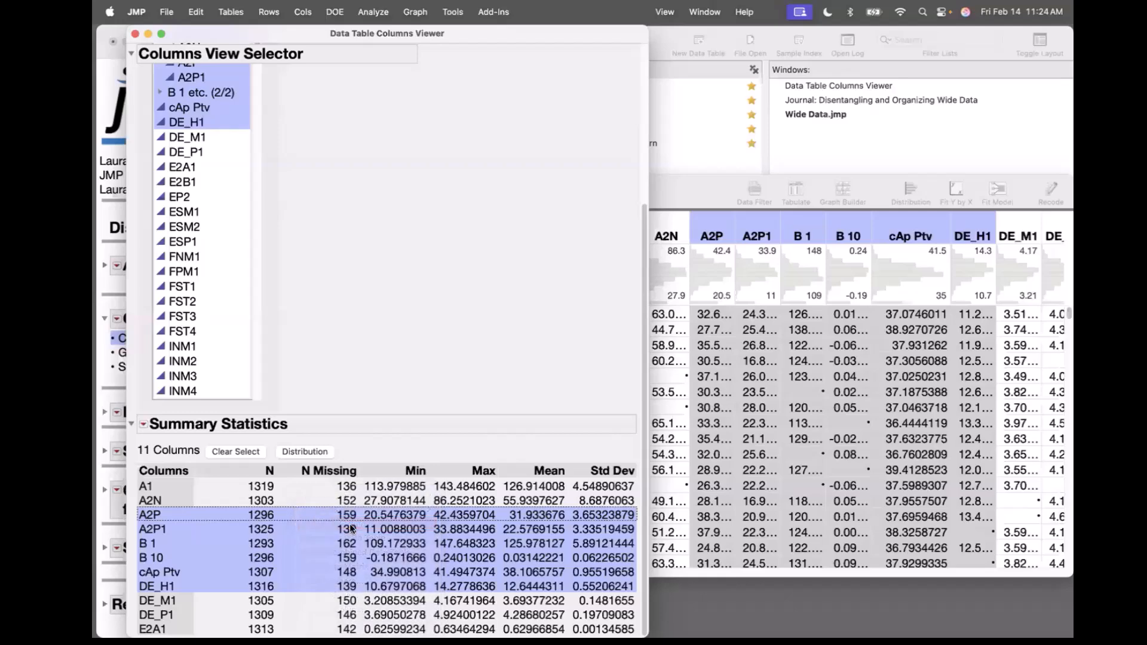
{"action": "left_click", "coordinate": [529, 205]}
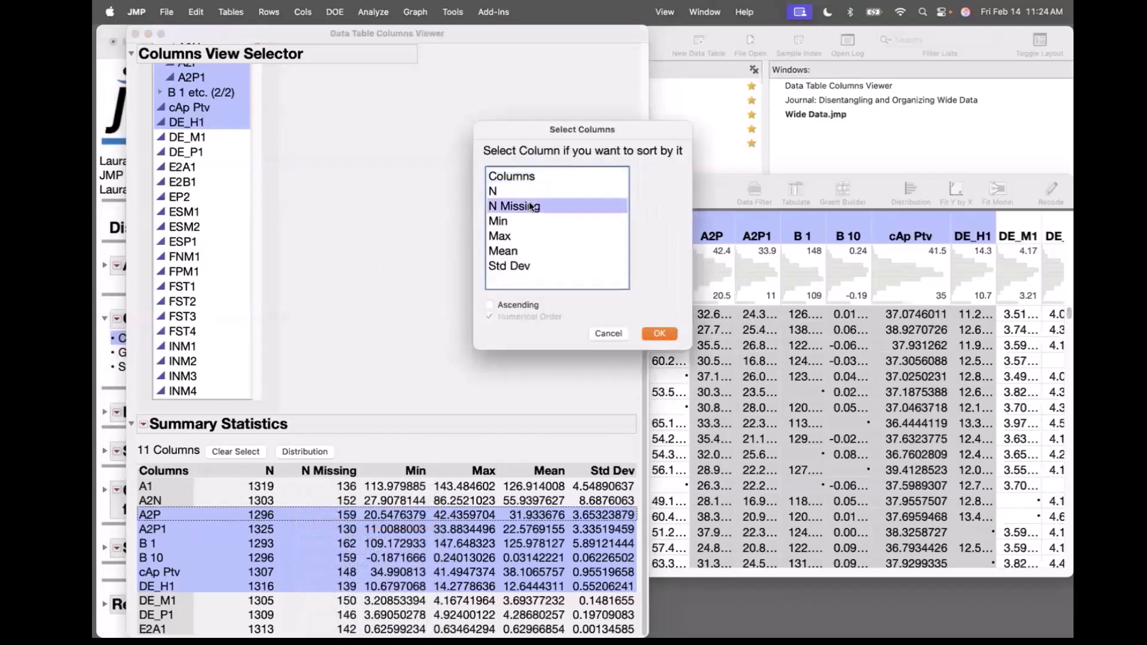
{"action": "left_click", "coordinate": [659, 333]}
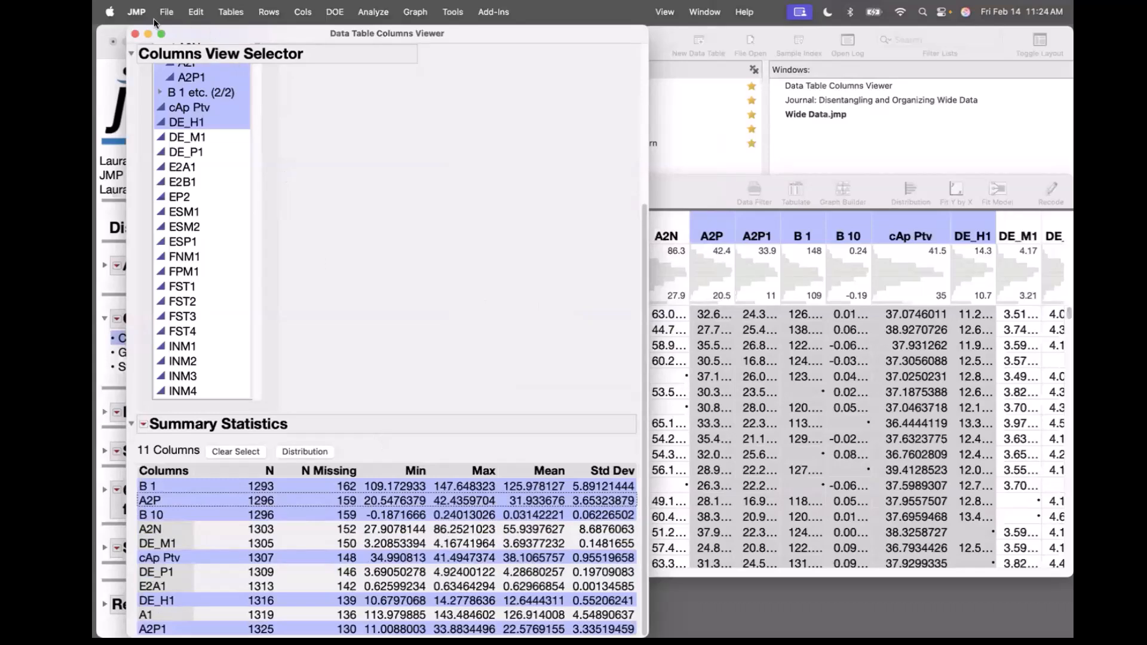
{"action": "left_click", "coordinate": [137, 34]}
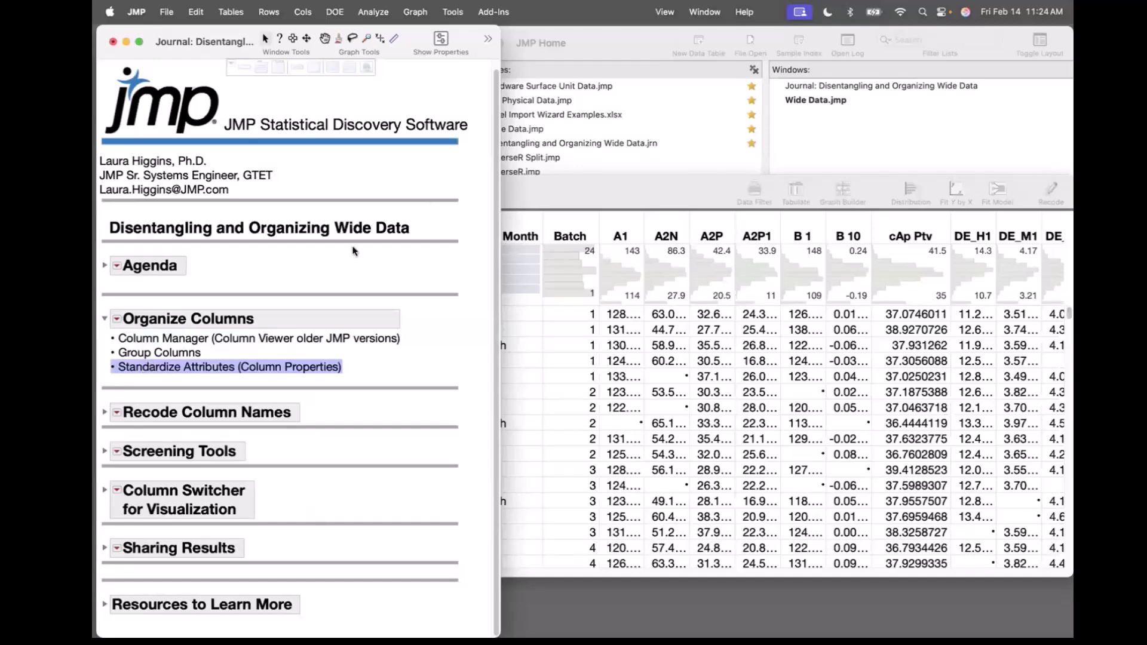
Bring the Wide Data table forward, view the column info for Lot ID, and cancel the dialog
{"action": "left_click", "coordinate": [544, 189]}
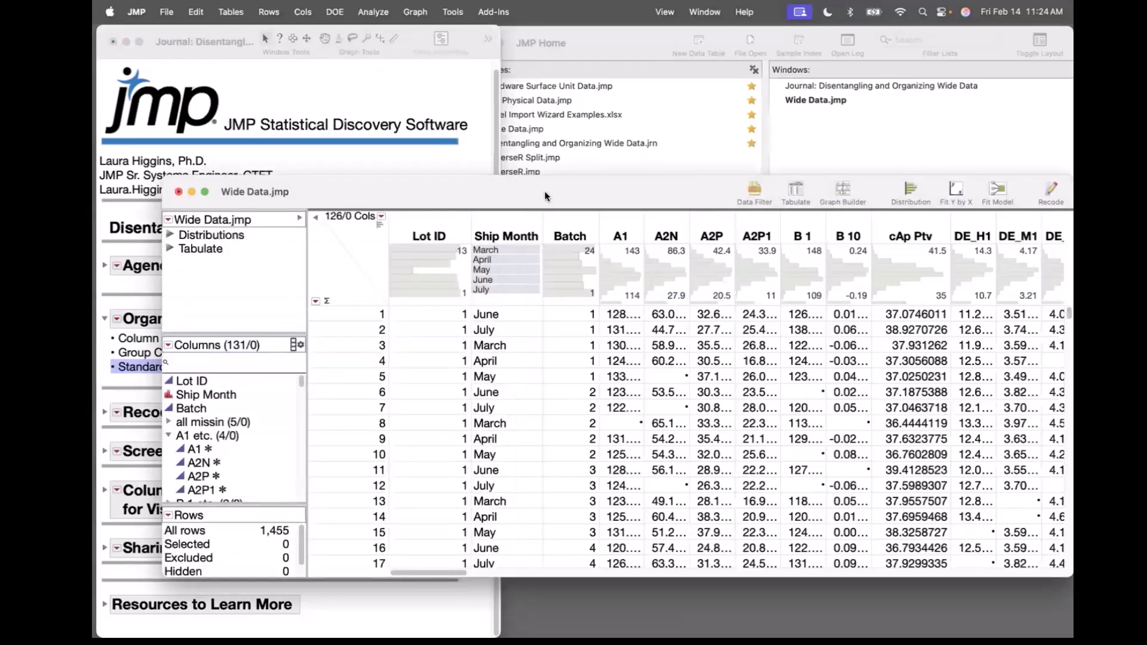
{"action": "right_click", "coordinate": [428, 223]}
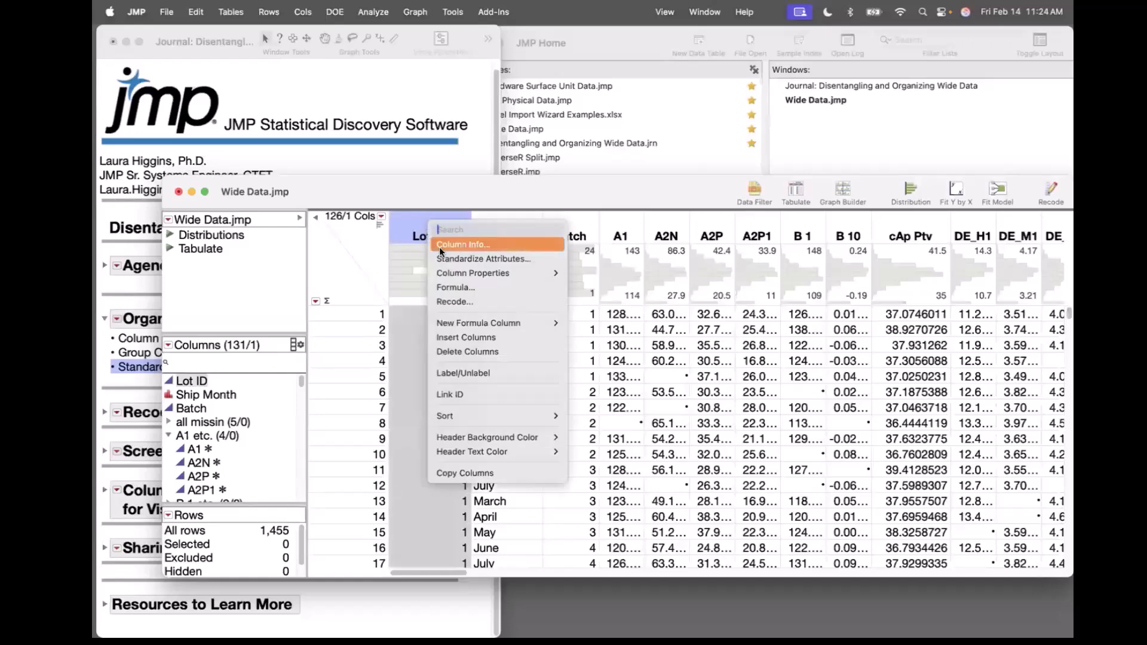
{"action": "left_click", "coordinate": [439, 245]}
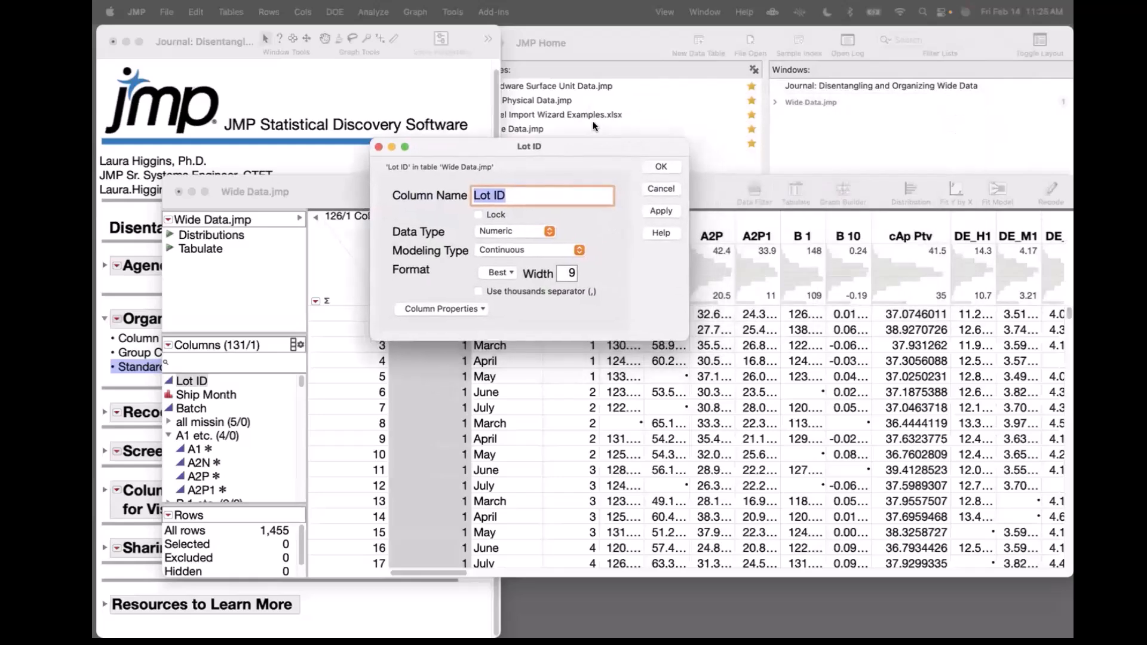
{"action": "mouse_move", "coordinate": [385, 185]}
{"action": "left_mouse_down"}
{"action": "mouse_move", "coordinate": [335, 198]}
{"action": "mouse_move", "coordinate": [451, 324]}
{"action": "mouse_move", "coordinate": [618, 222]}
{"action": "left_mouse_up"}
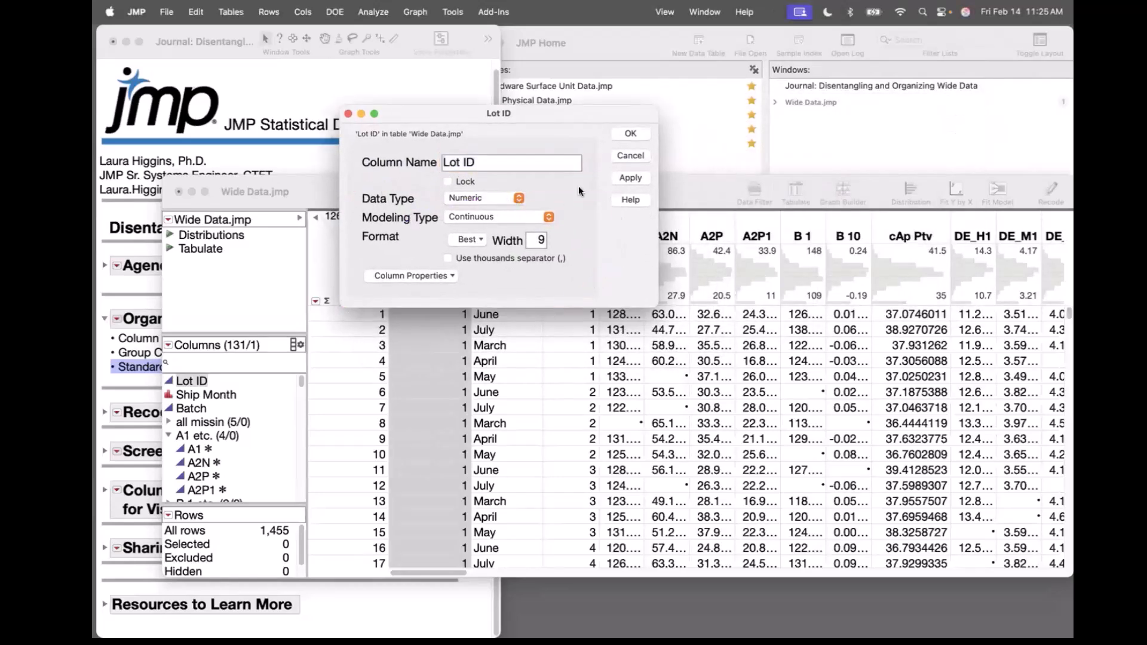
{"action": "left_click", "coordinate": [628, 156]}
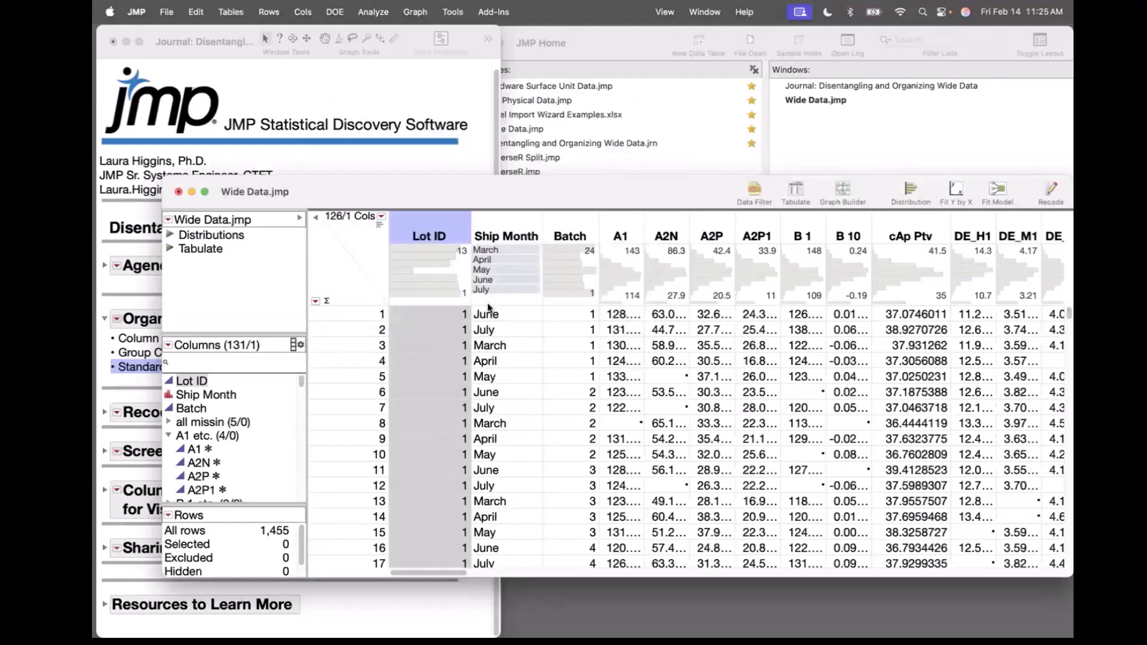
Select the rows of a bar at the low end of Lot ID's header histogram, and select the Lot ID and Batch columns
{"action": "left_click_drag", "start_coordinate": [405, 260], "coordinate": [406, 278]}
{"action": "left_click", "coordinate": [407, 284]}
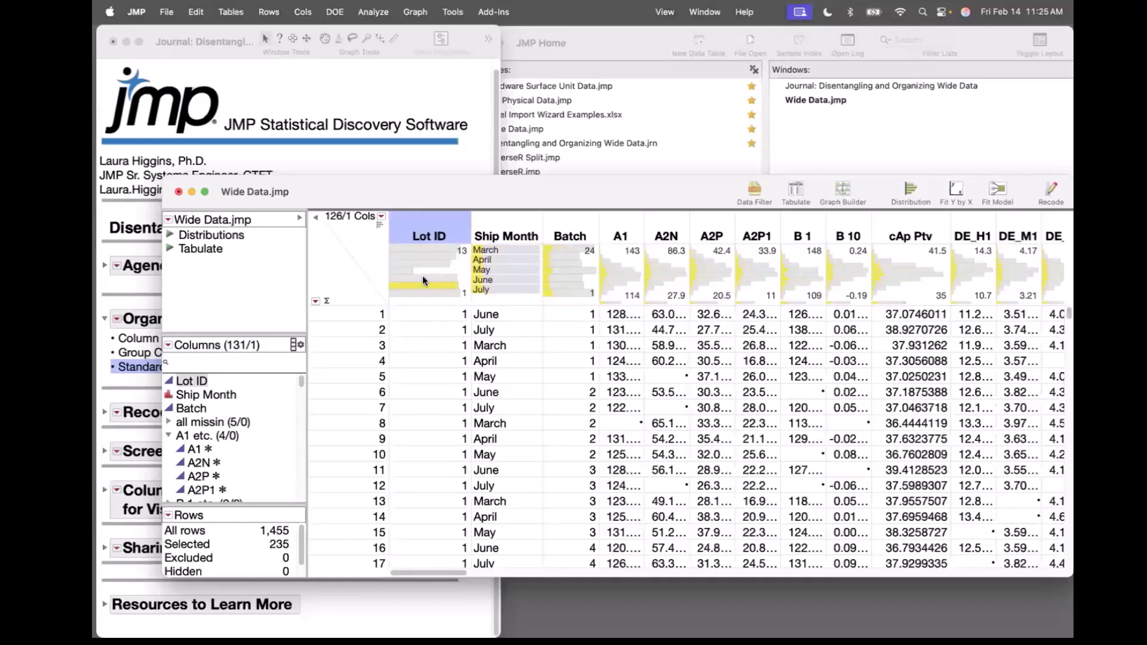
{"action": "left_click", "coordinate": [573, 229]}
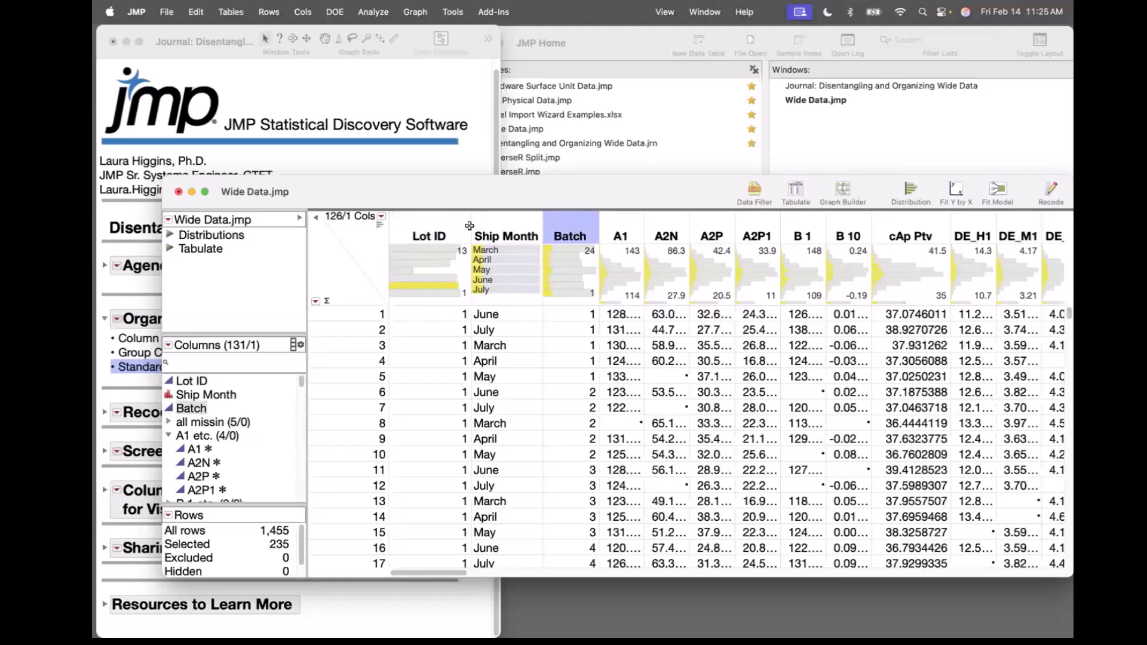
{"action": "left_click", "coordinate": [435, 222]}
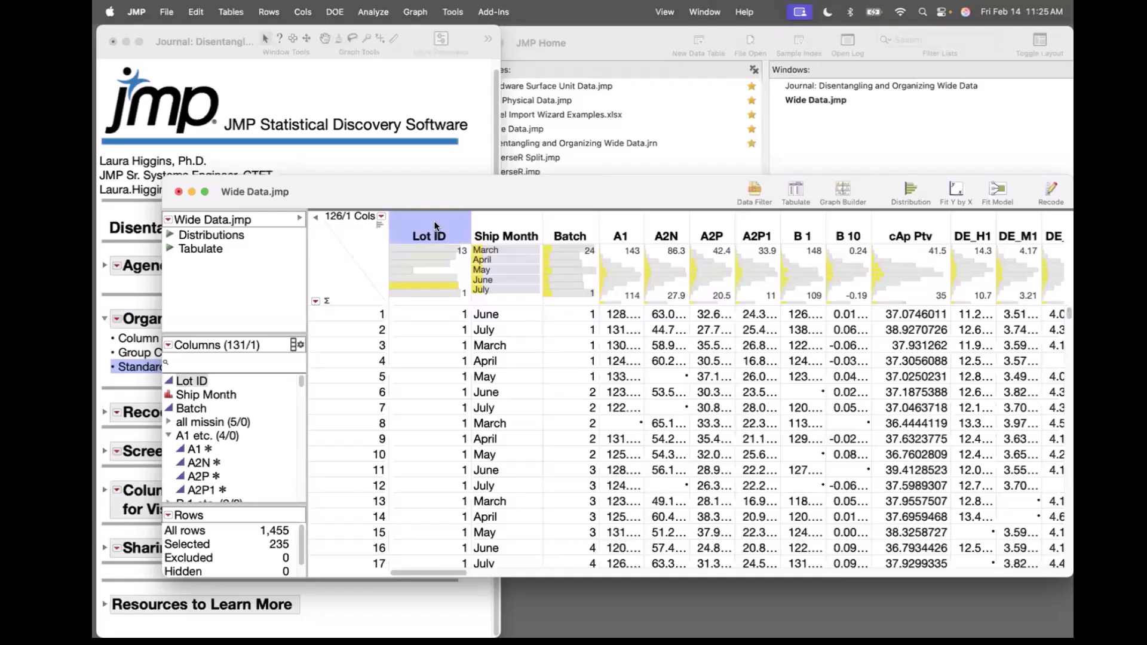
{"action": "left_click", "coordinate": [575, 226], "text": "super"}
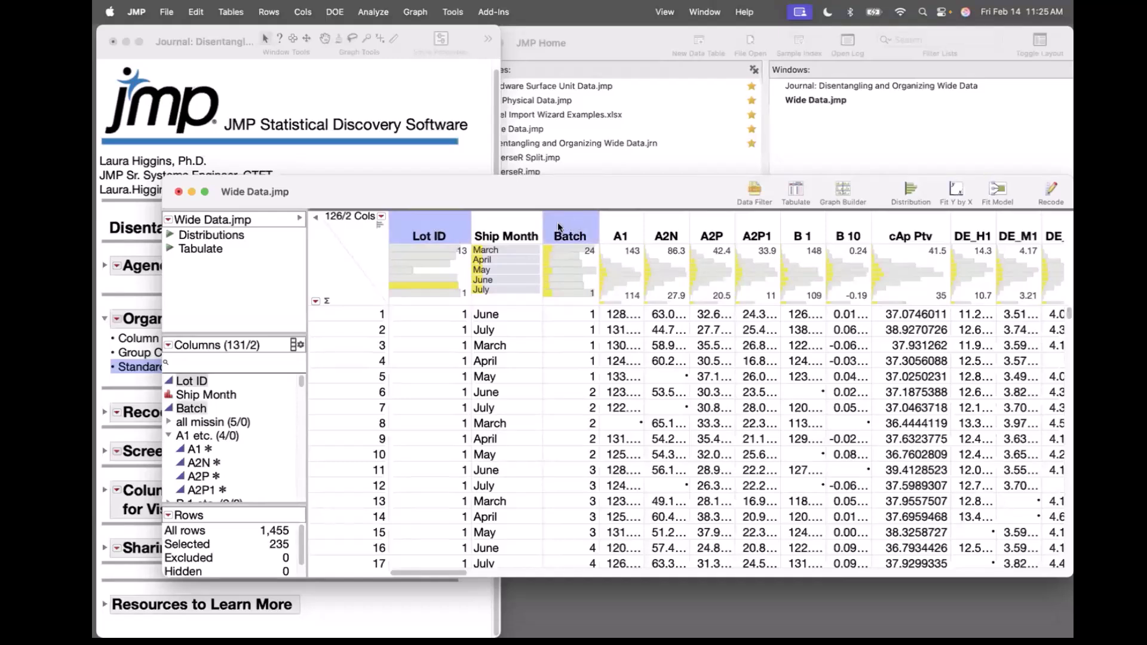
Open Standardize Attributes for the Lot ID and Batch columns and add the Data Type attribute as Numeric
{"action": "left_click", "coordinate": [302, 12]}
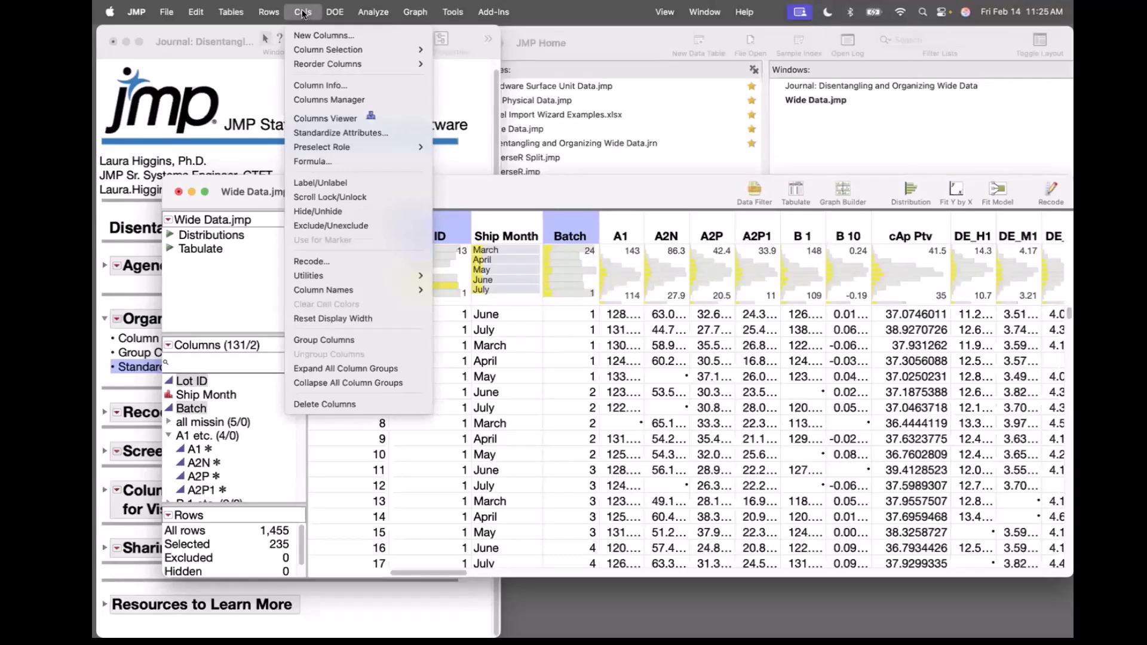
{"action": "left_click", "coordinate": [332, 133]}
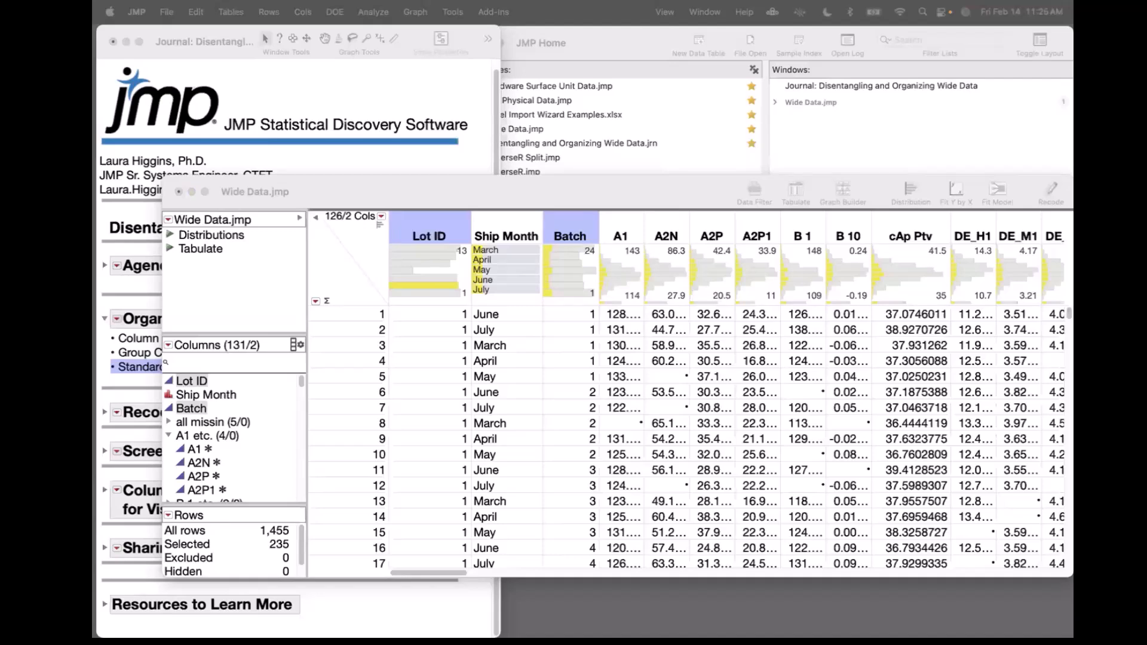
{"action": "left_click_drag", "start_coordinate": [992, 138], "coordinate": [497, 152]}
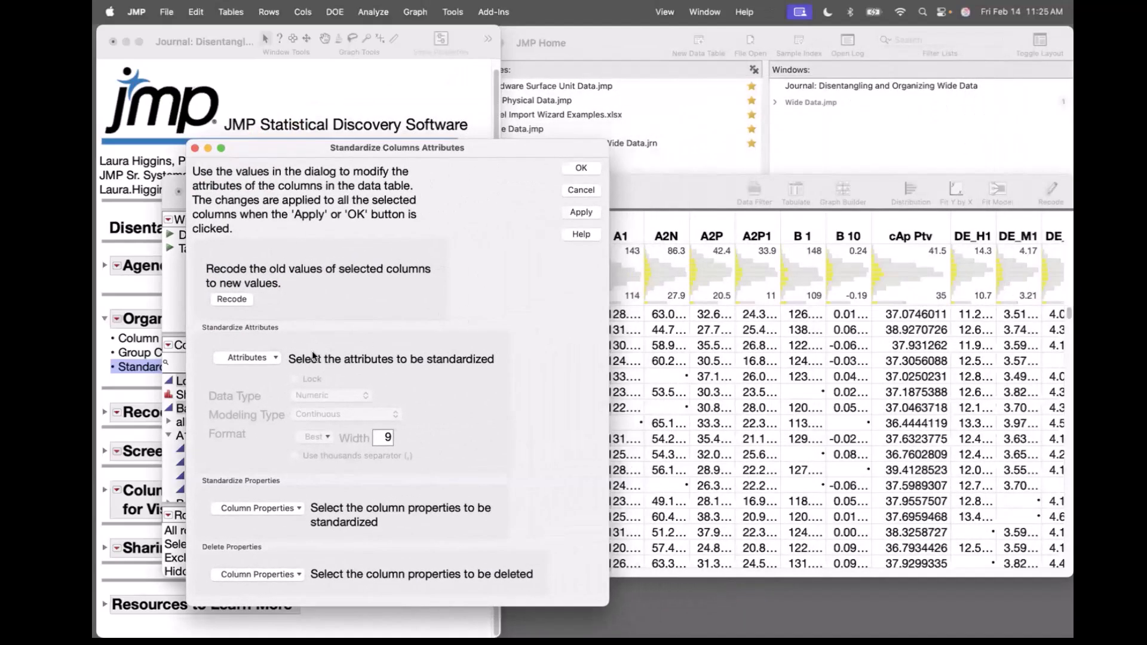
{"action": "left_click", "coordinate": [240, 358]}
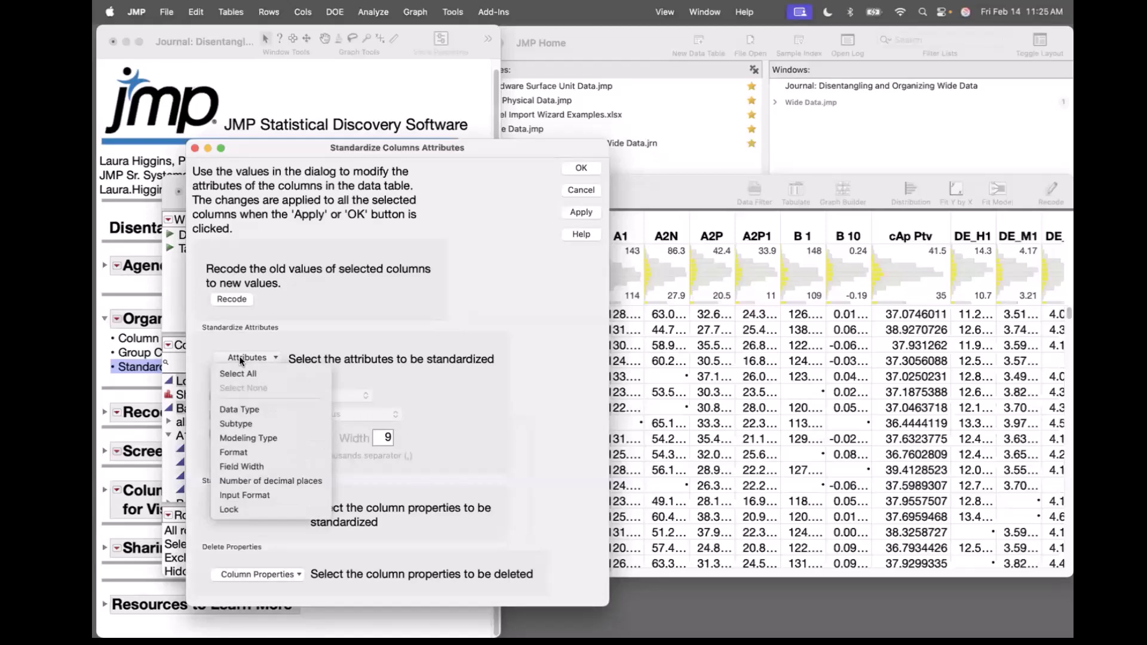
{"action": "left_click", "coordinate": [270, 410]}
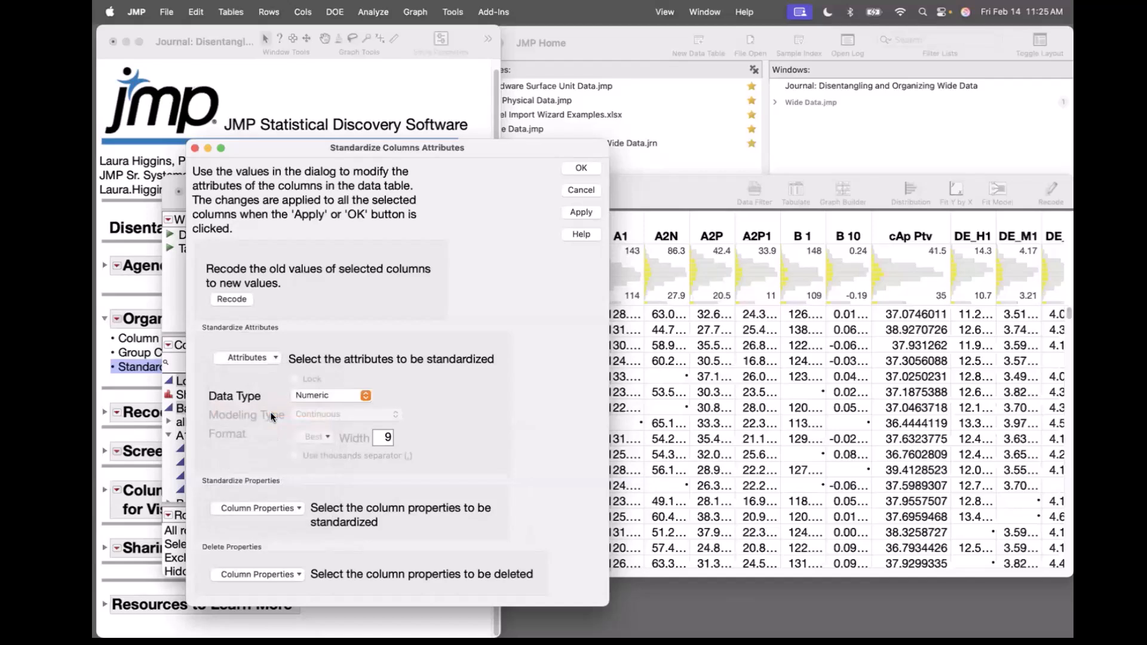
{"action": "left_click", "coordinate": [322, 397]}
{"action": "left_click", "coordinate": [321, 393]}
Add Modeling Type to the attributes being standardized and set it to Ordinal
{"action": "left_click", "coordinate": [251, 356]}
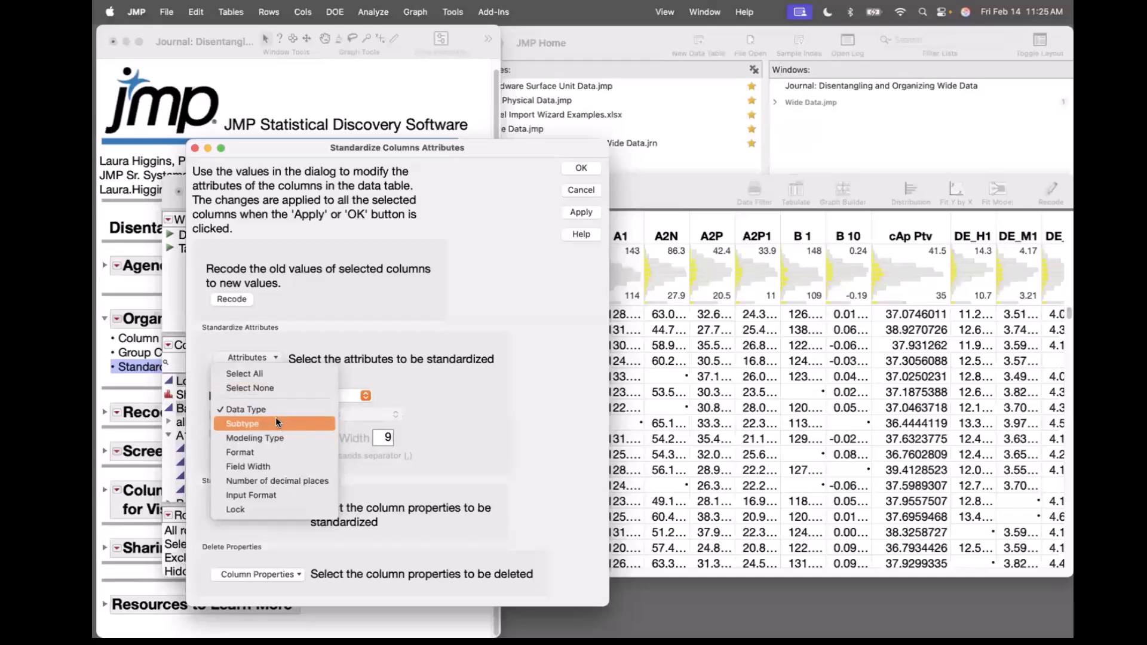
{"action": "left_click", "coordinate": [278, 436]}
{"action": "left_click", "coordinate": [336, 415]}
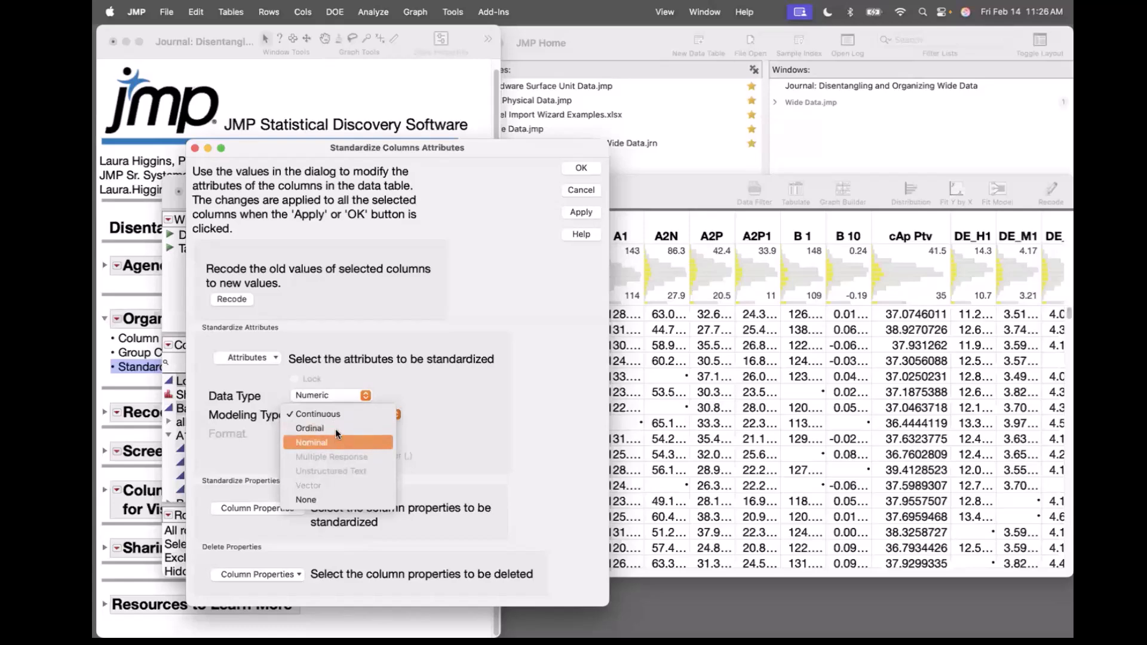
{"action": "left_click", "coordinate": [338, 428]}
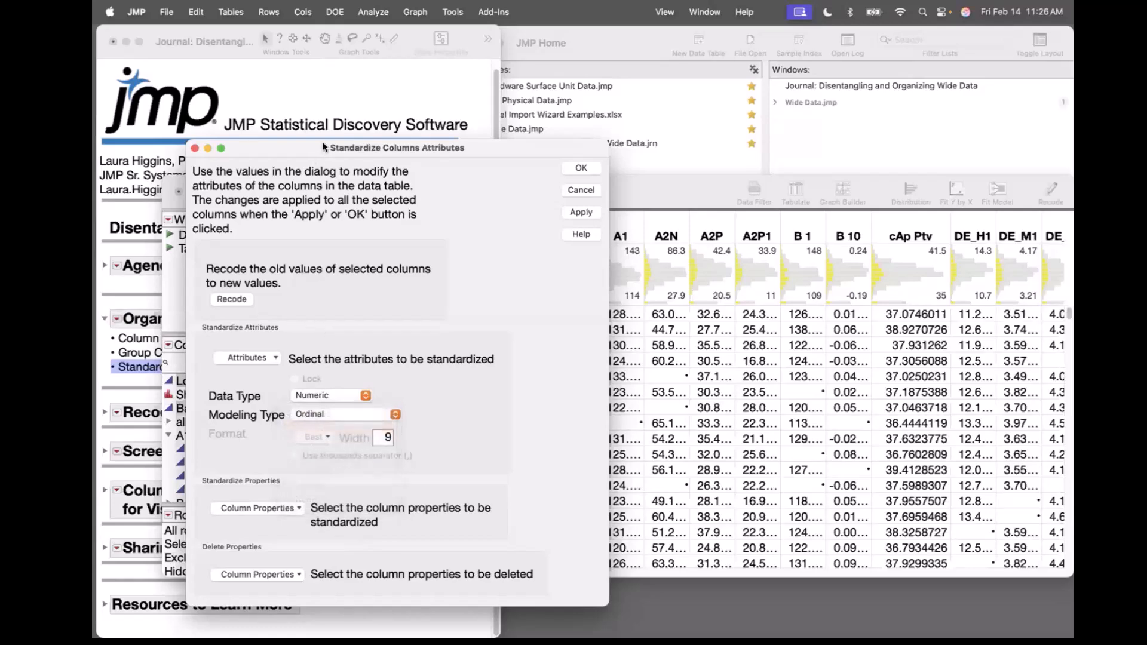
Set the Modeling Type being standardized to Nominal and apply the attributes to the Lot ID and Batch columns
{"action": "left_click_drag", "start_coordinate": [310, 149], "coordinate": [454, 148]}
{"action": "left_click_drag", "start_coordinate": [644, 131], "coordinate": [542, 121]}
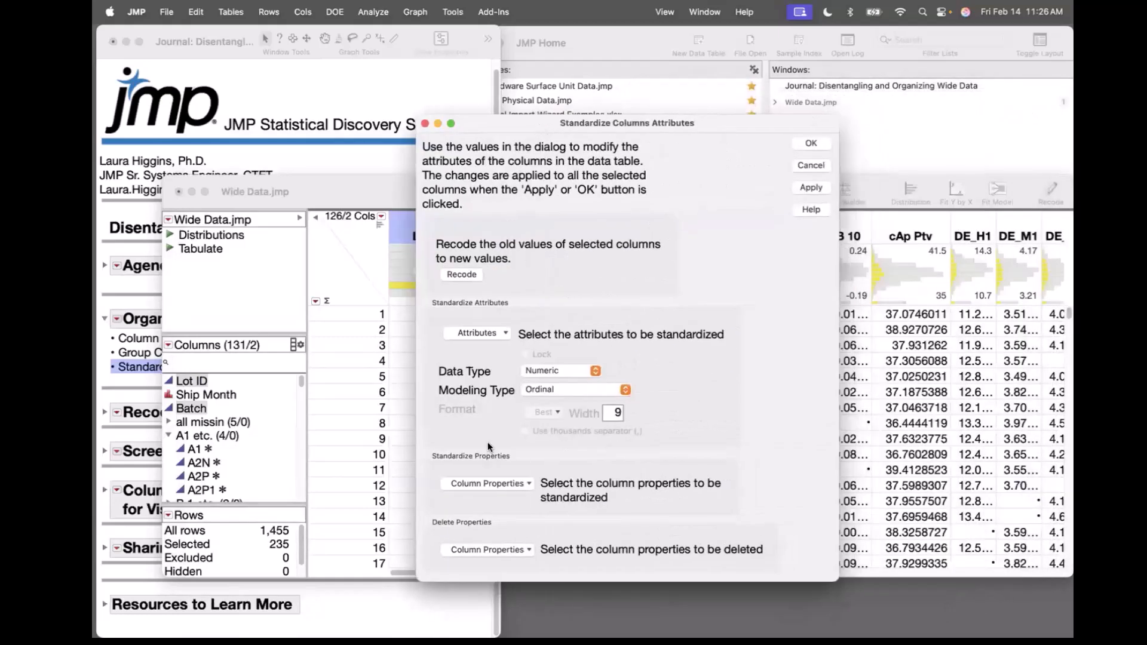
{"action": "left_click", "coordinate": [564, 391]}
{"action": "left_click", "coordinate": [565, 405]}
{"action": "left_click_drag", "start_coordinate": [529, 127], "coordinate": [606, 130]}
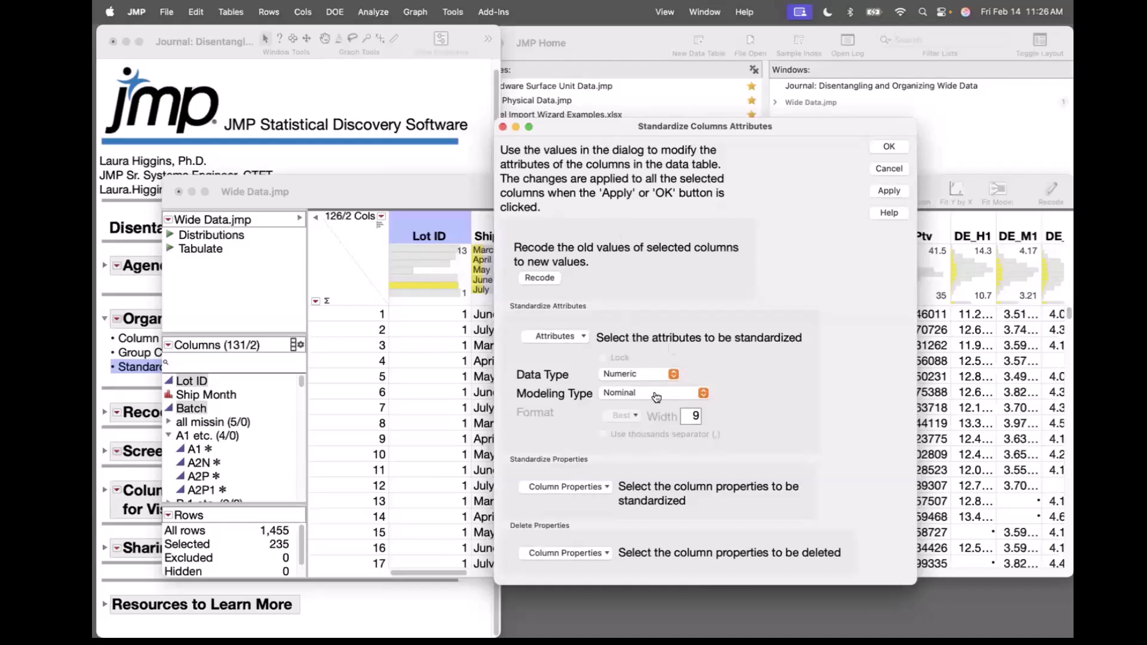
{"action": "left_click", "coordinate": [887, 146]}
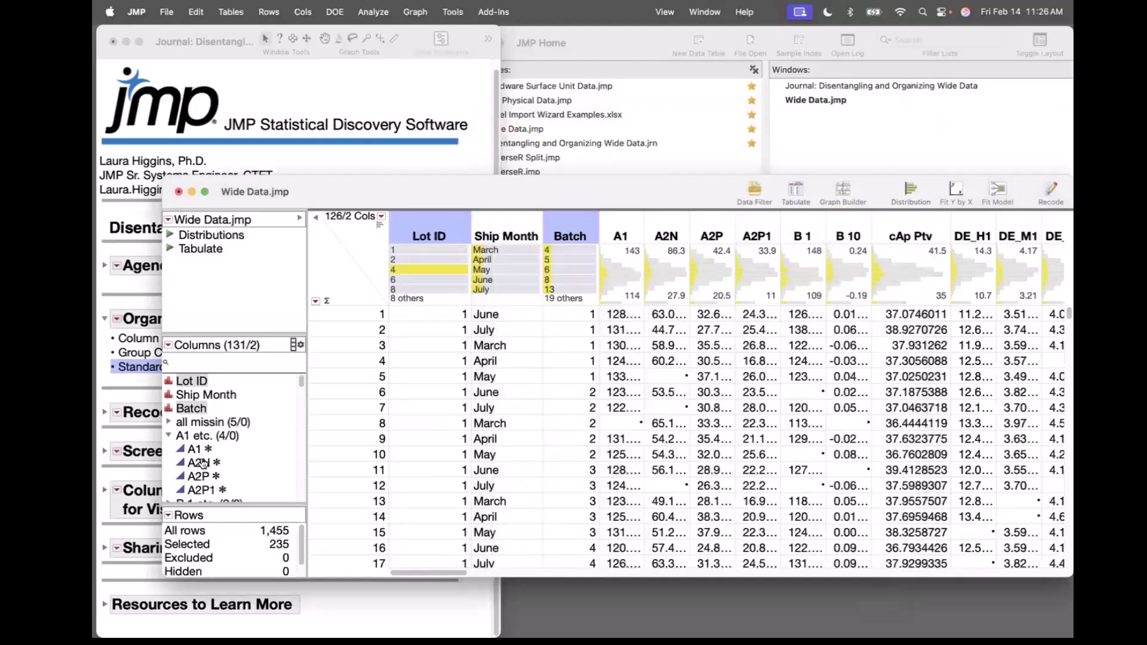
Clear the row and column selections in the Wide Data table
{"action": "left_click_drag", "start_coordinate": [270, 345], "coordinate": [238, 421]}
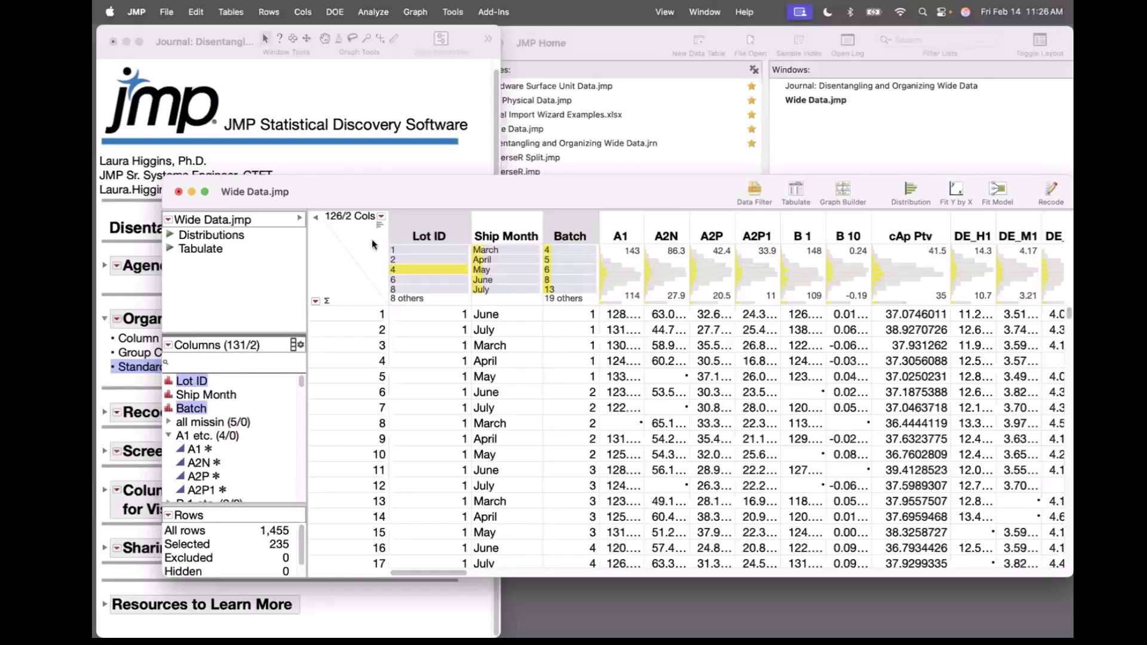
{"action": "left_click", "coordinate": [351, 251]}
{"action": "left_click", "coordinate": [332, 269]}
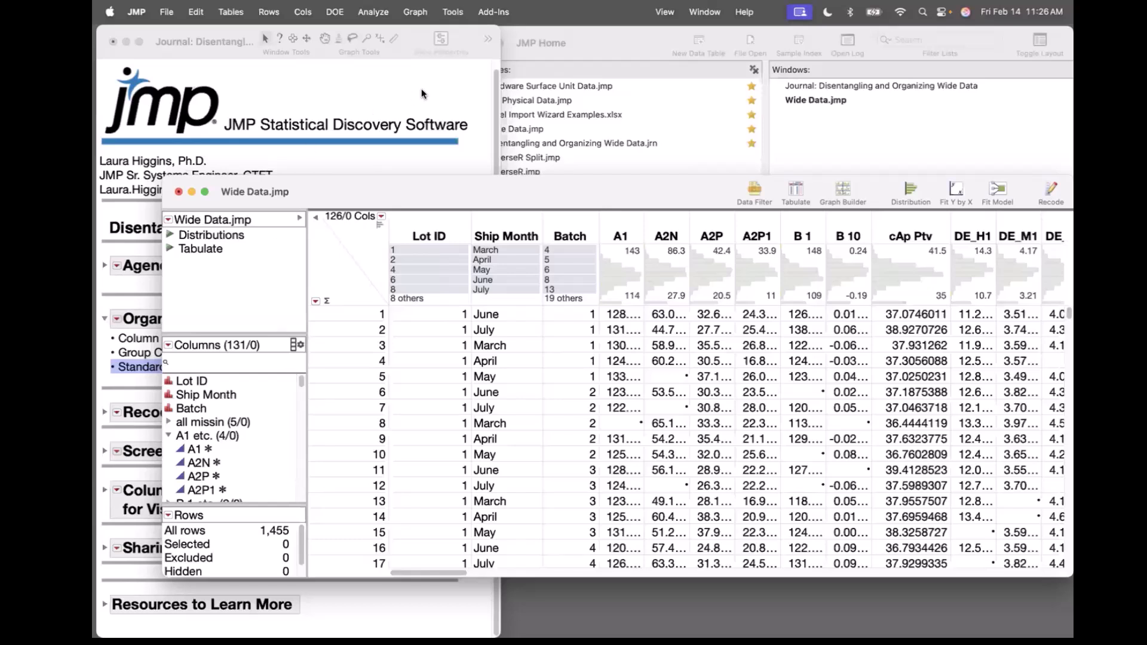
Change the modeling type of the Ship Month column to Ordinal and deselect the column
{"action": "left_click", "coordinate": [529, 242]}
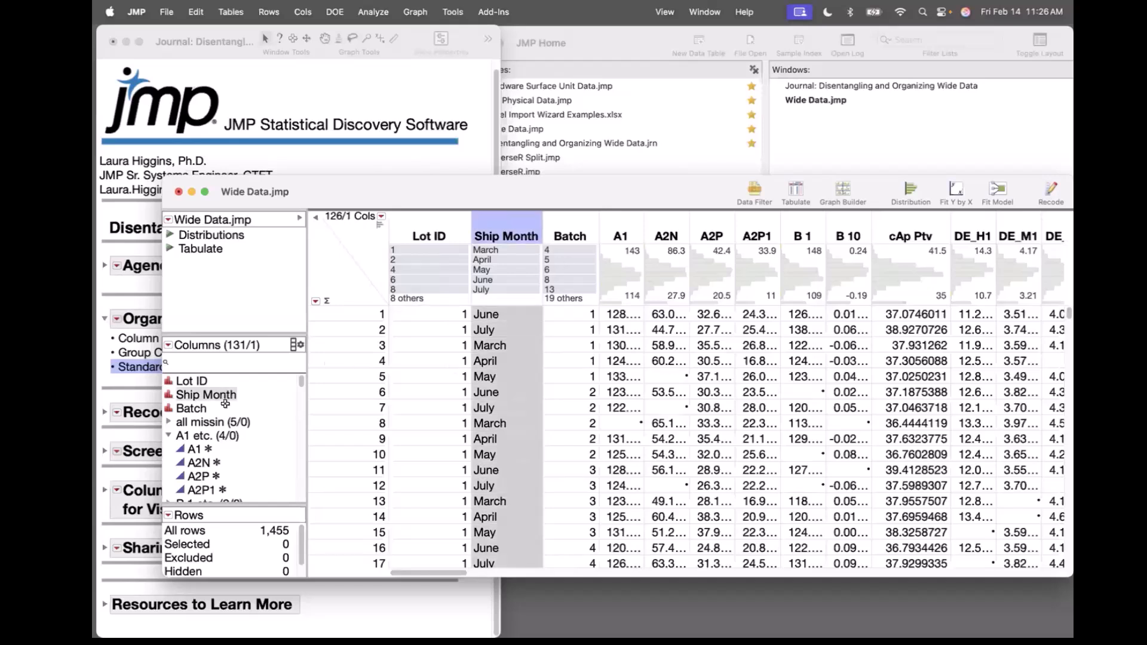
{"action": "left_click", "coordinate": [168, 396]}
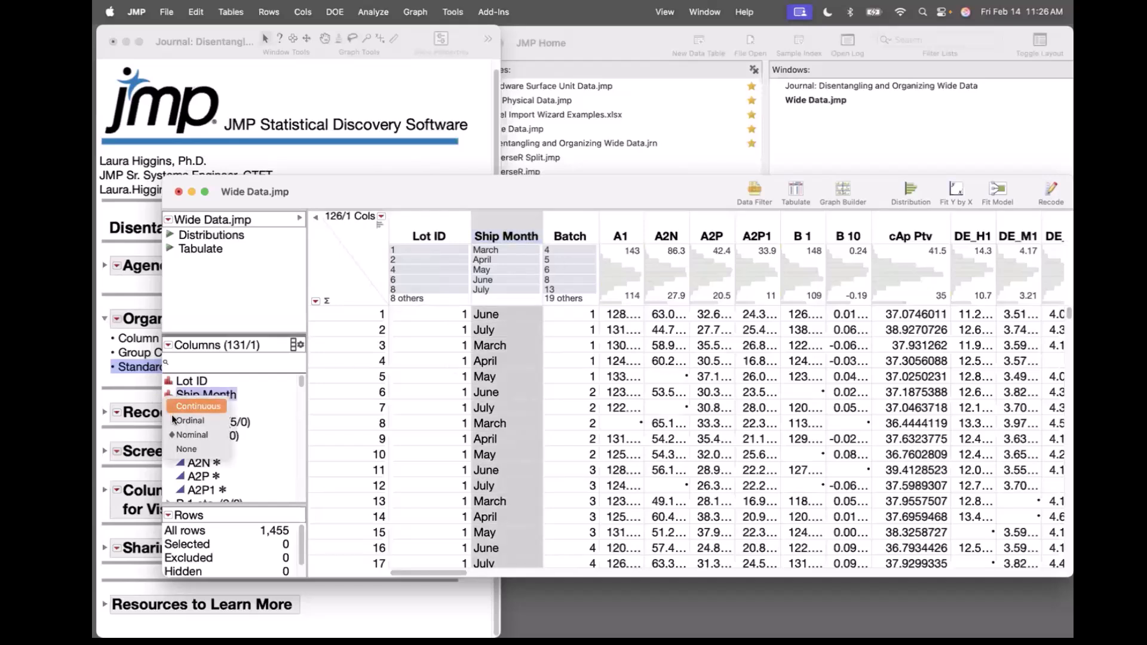
{"action": "left_click", "coordinate": [173, 421]}
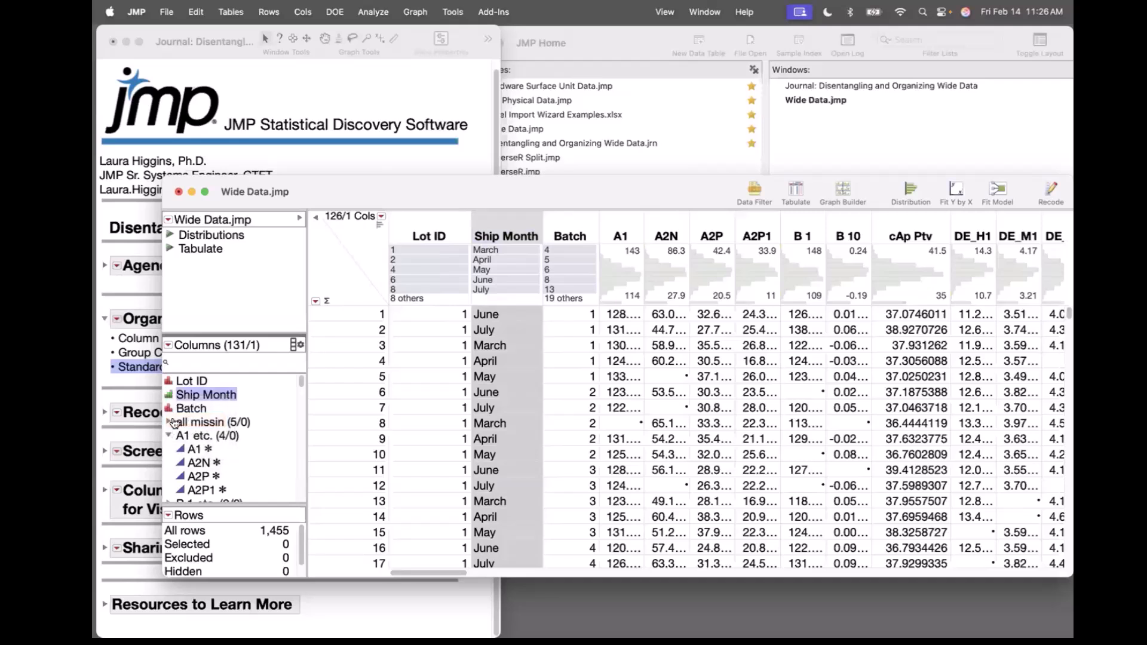
{"action": "left_click", "coordinate": [342, 254]}
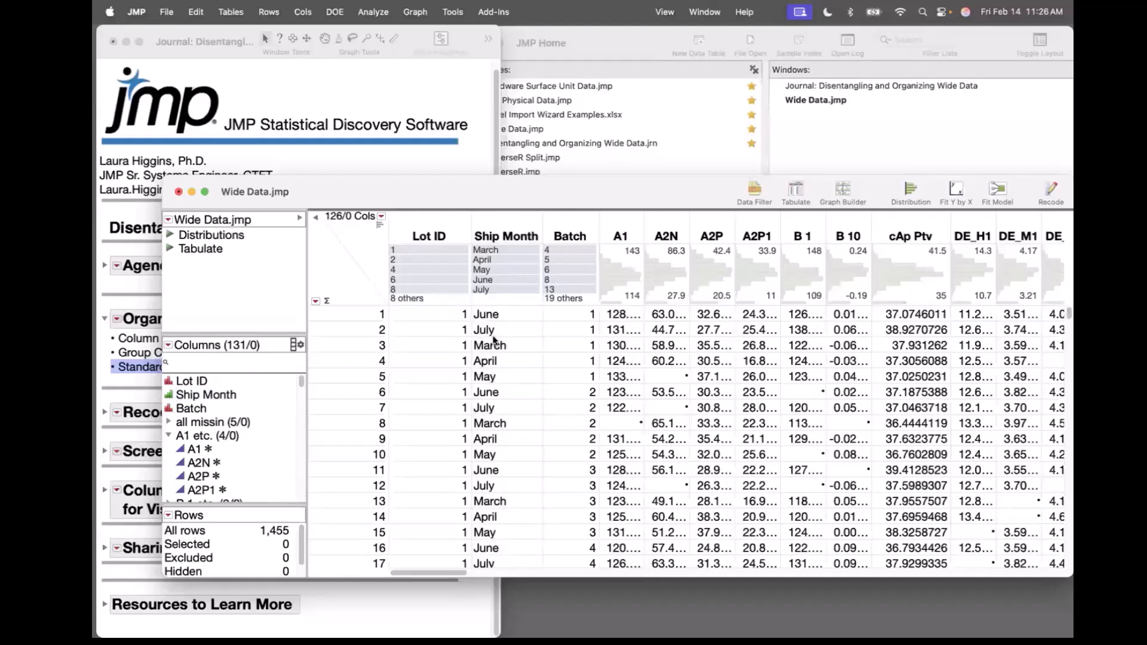
Bring the Disentangling and Organizing Wide Data journal to the front
{"action": "left_click", "coordinate": [303, 11]}
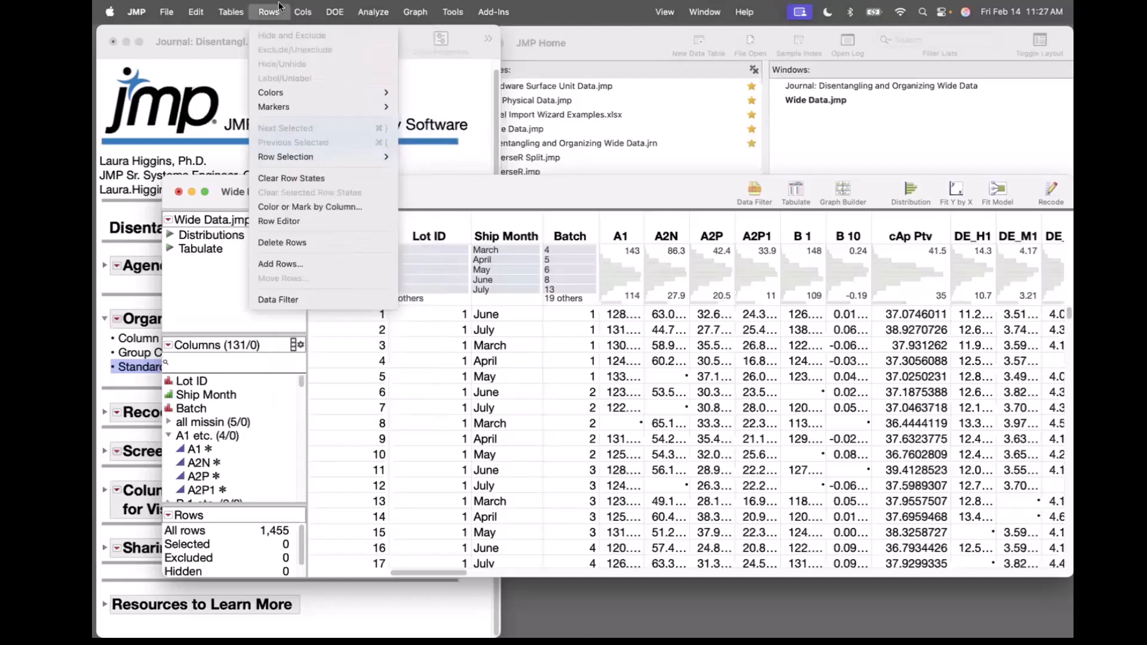
{"action": "left_click", "coordinate": [302, 12]}
{"action": "left_click", "coordinate": [310, 177]}
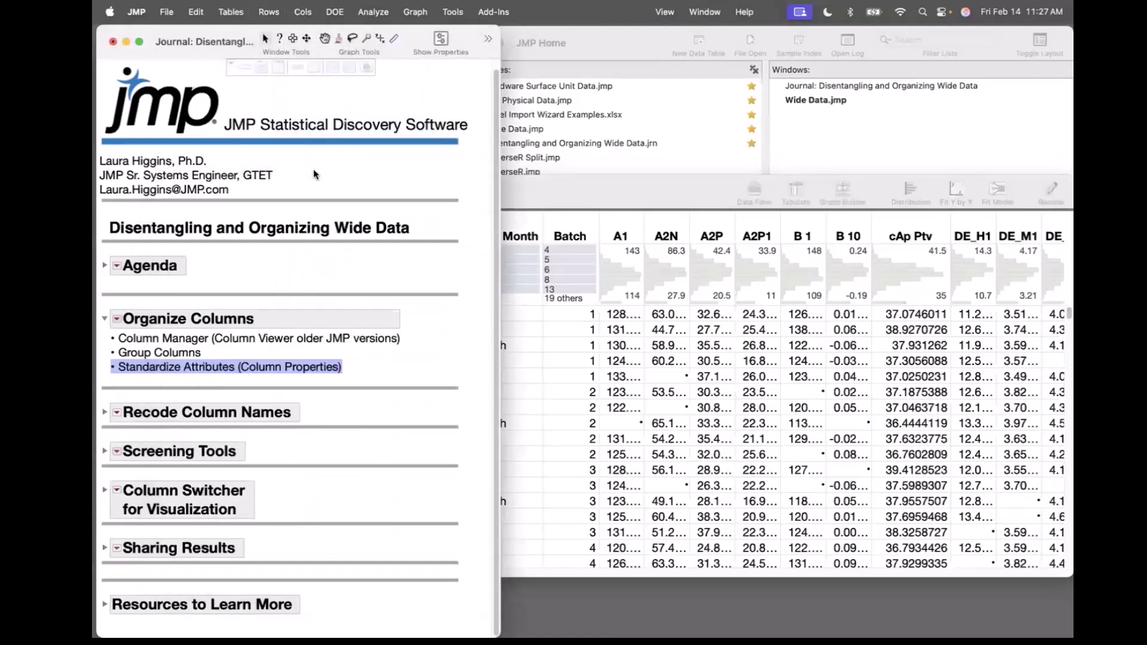